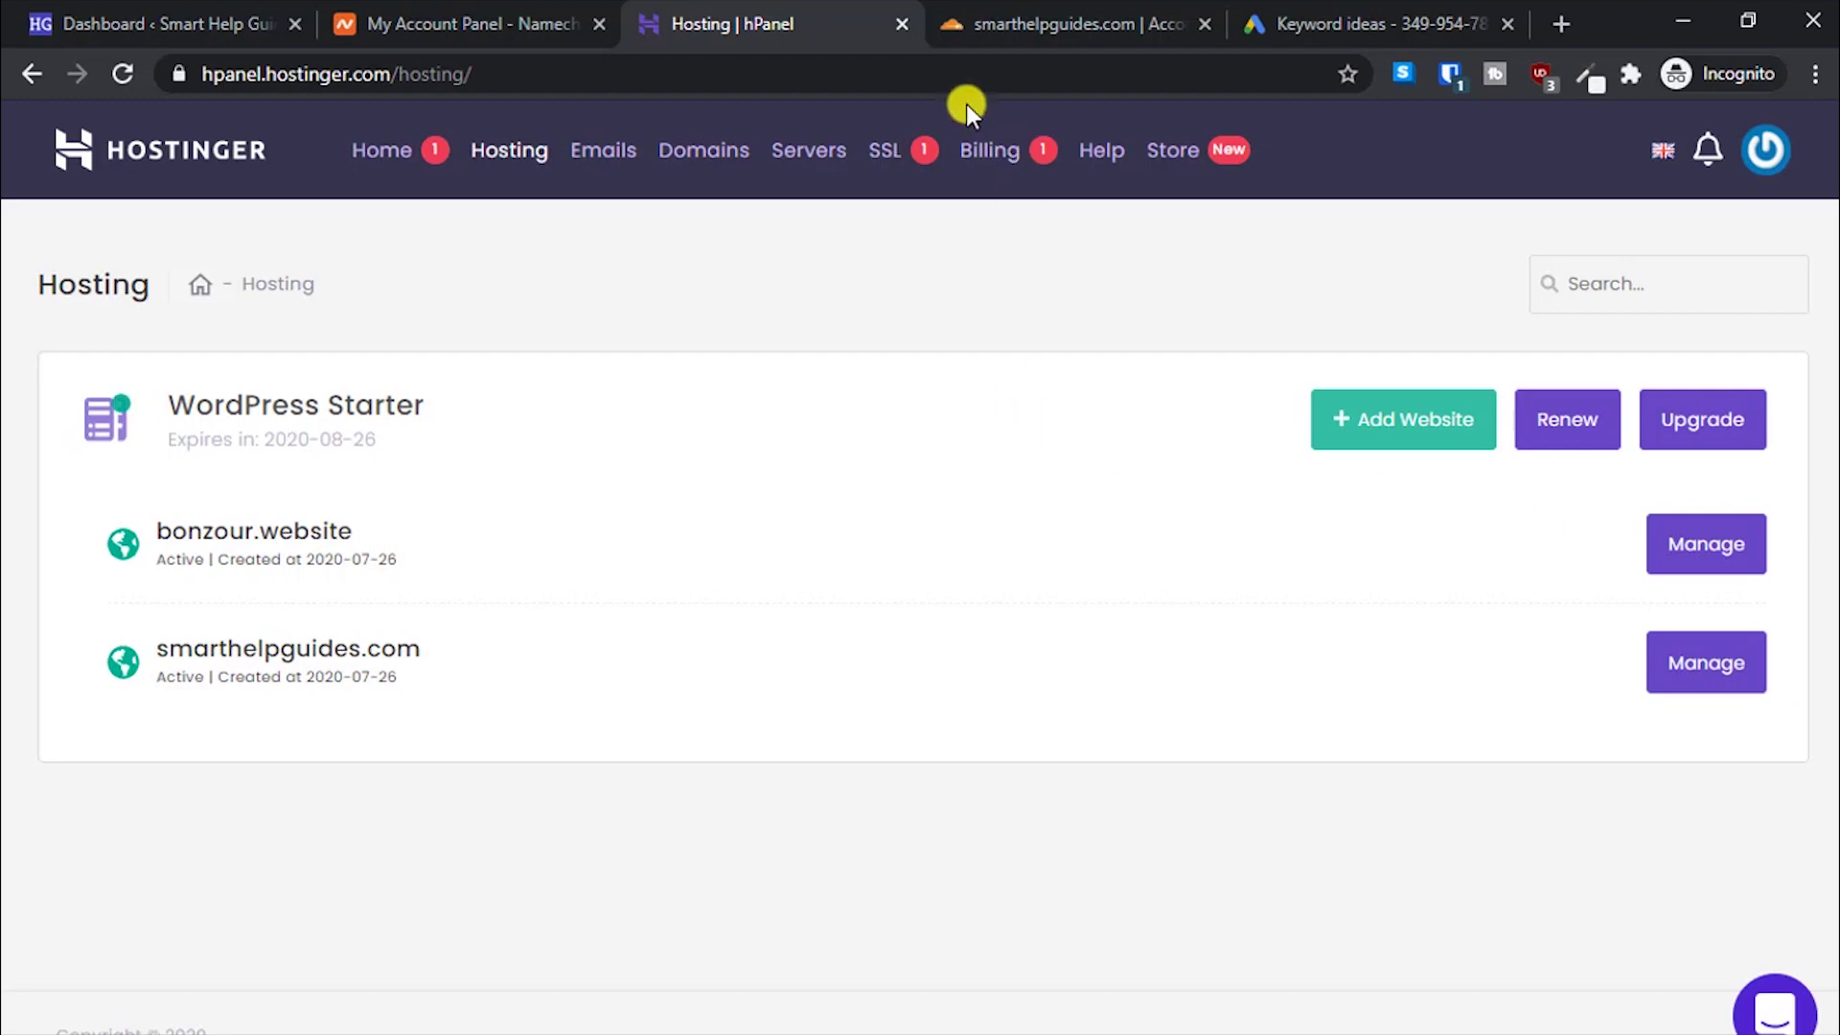
left_click(886, 155)
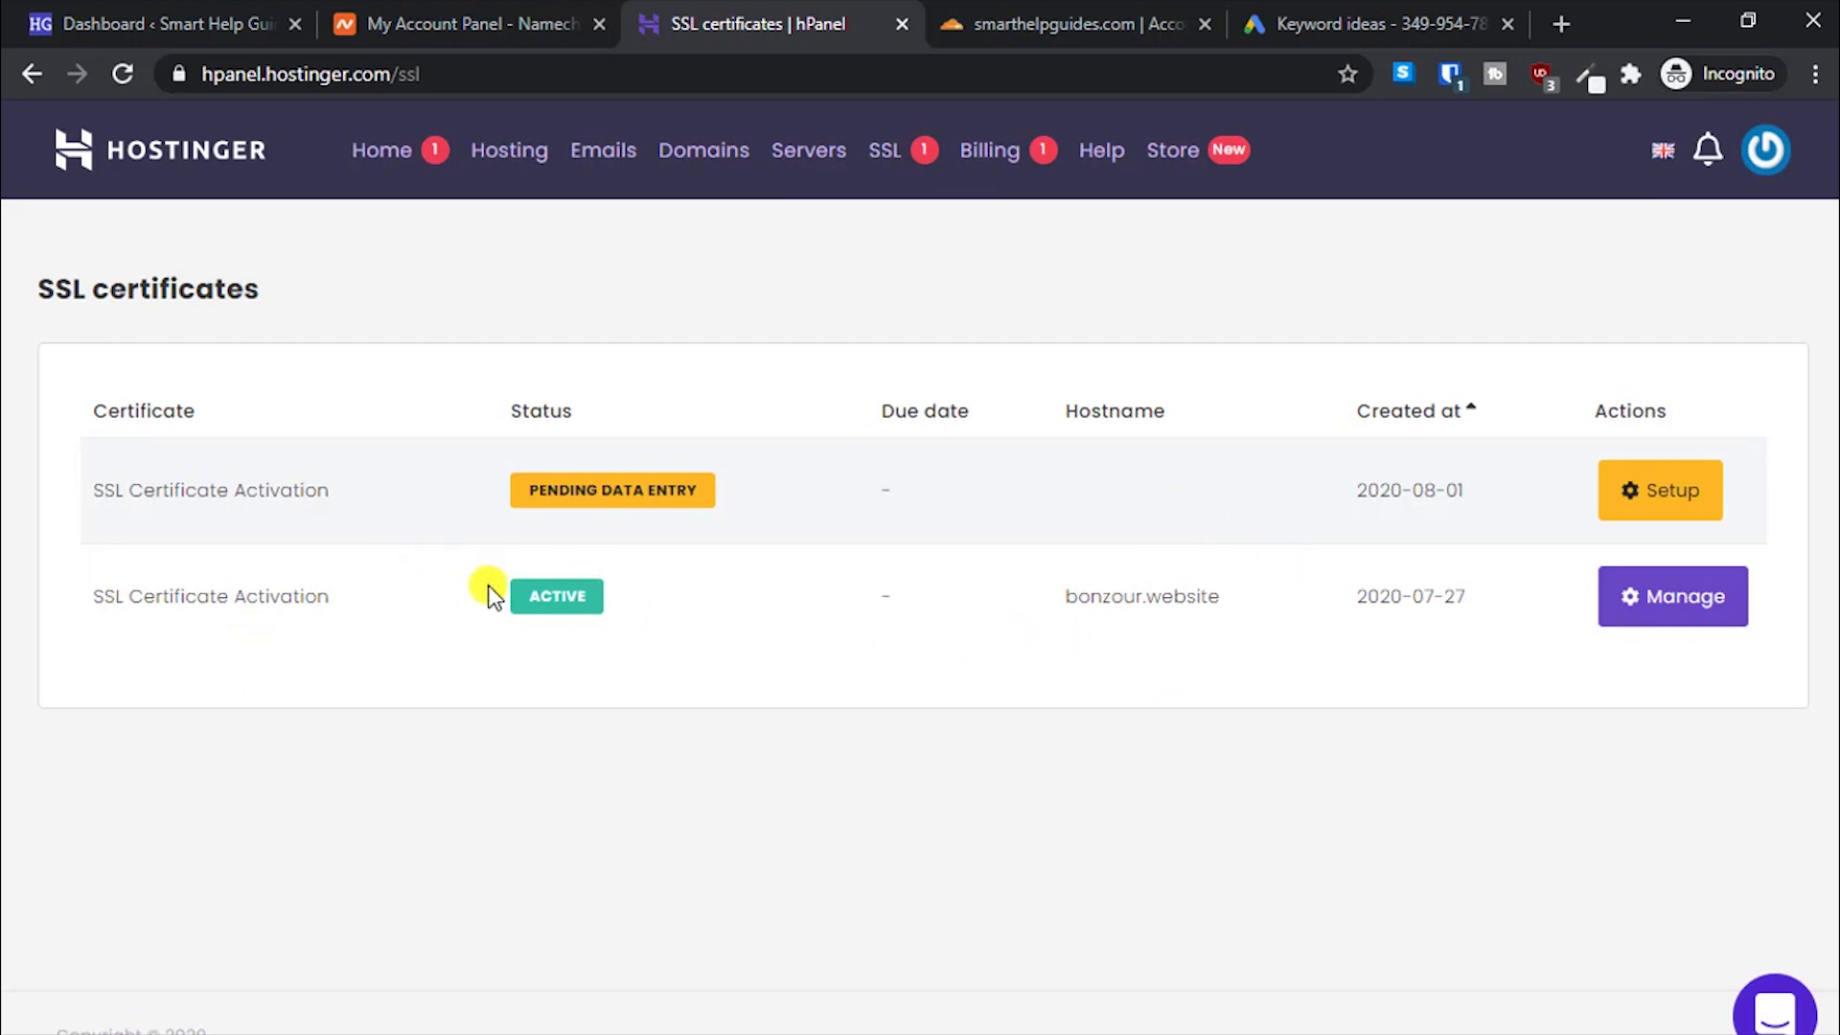
left_click_drag(1160, 604, 1123, 621)
left_click(1094, 651)
Step: Open the Subdomains page for the smarthelpguides.com hosting account
left_click(527, 163)
left_click(1691, 656)
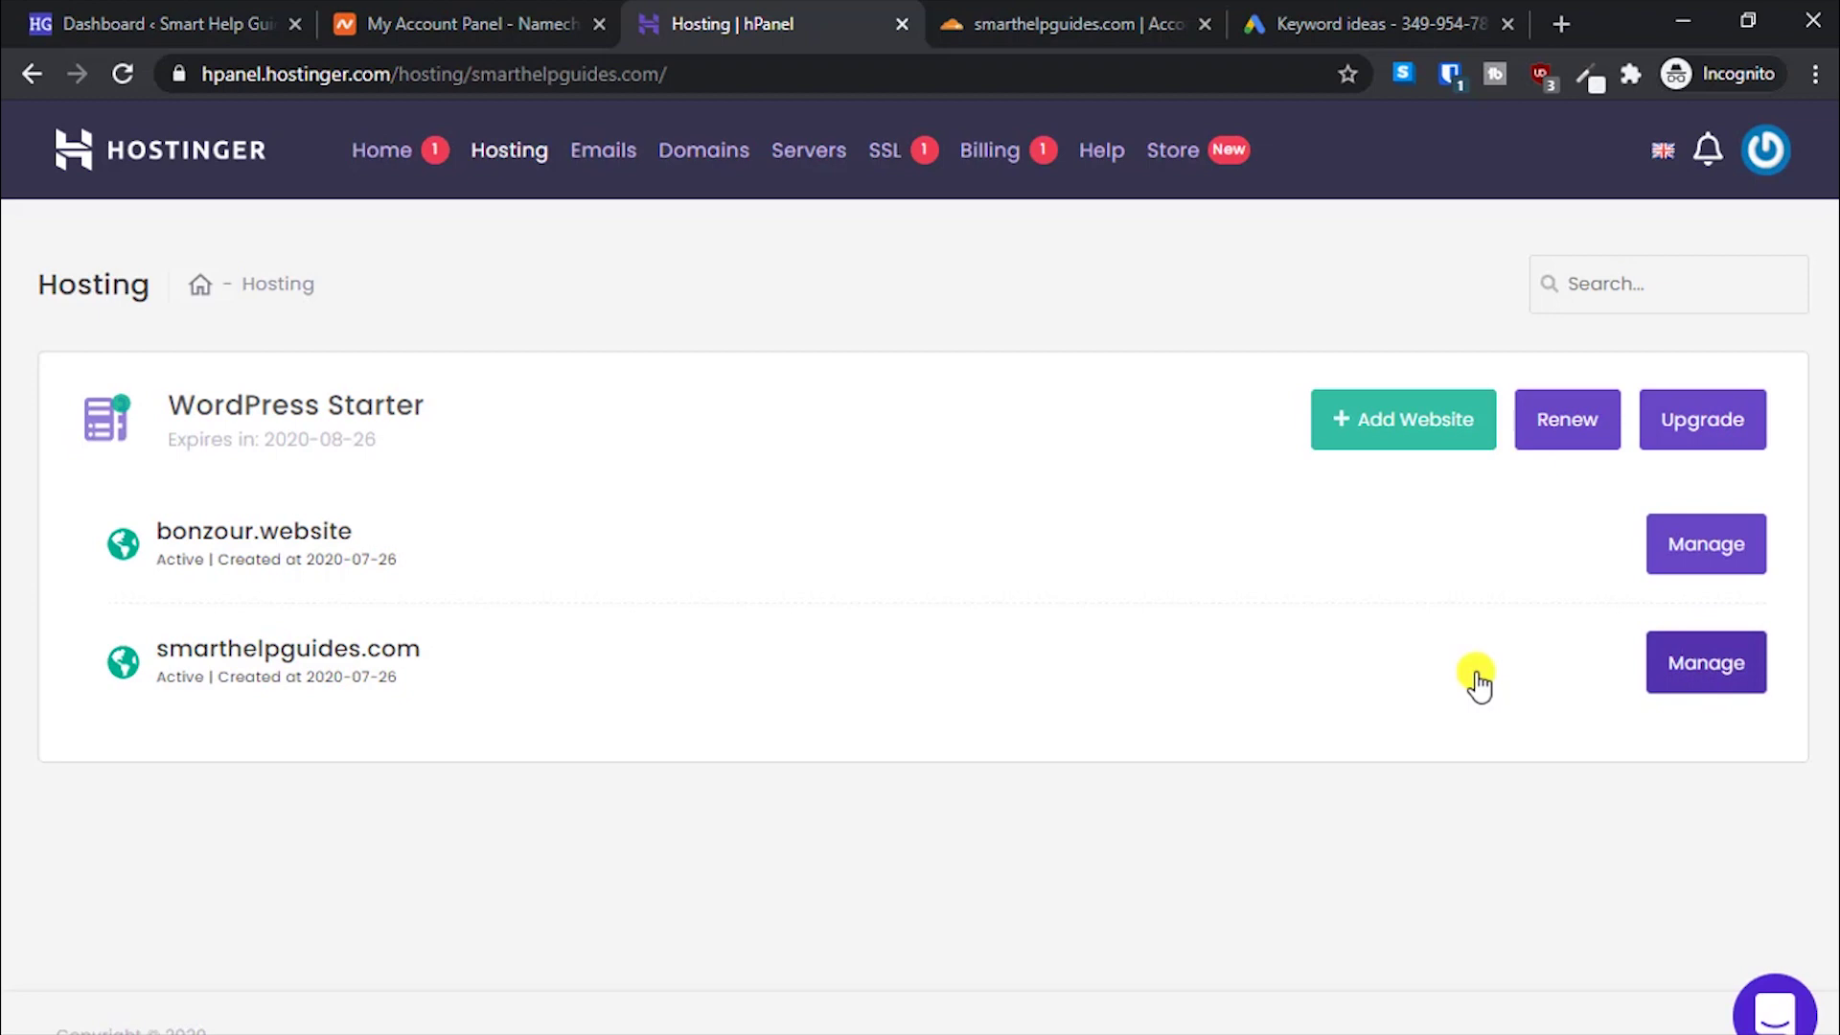
scroll(951, 646, "down", 8)
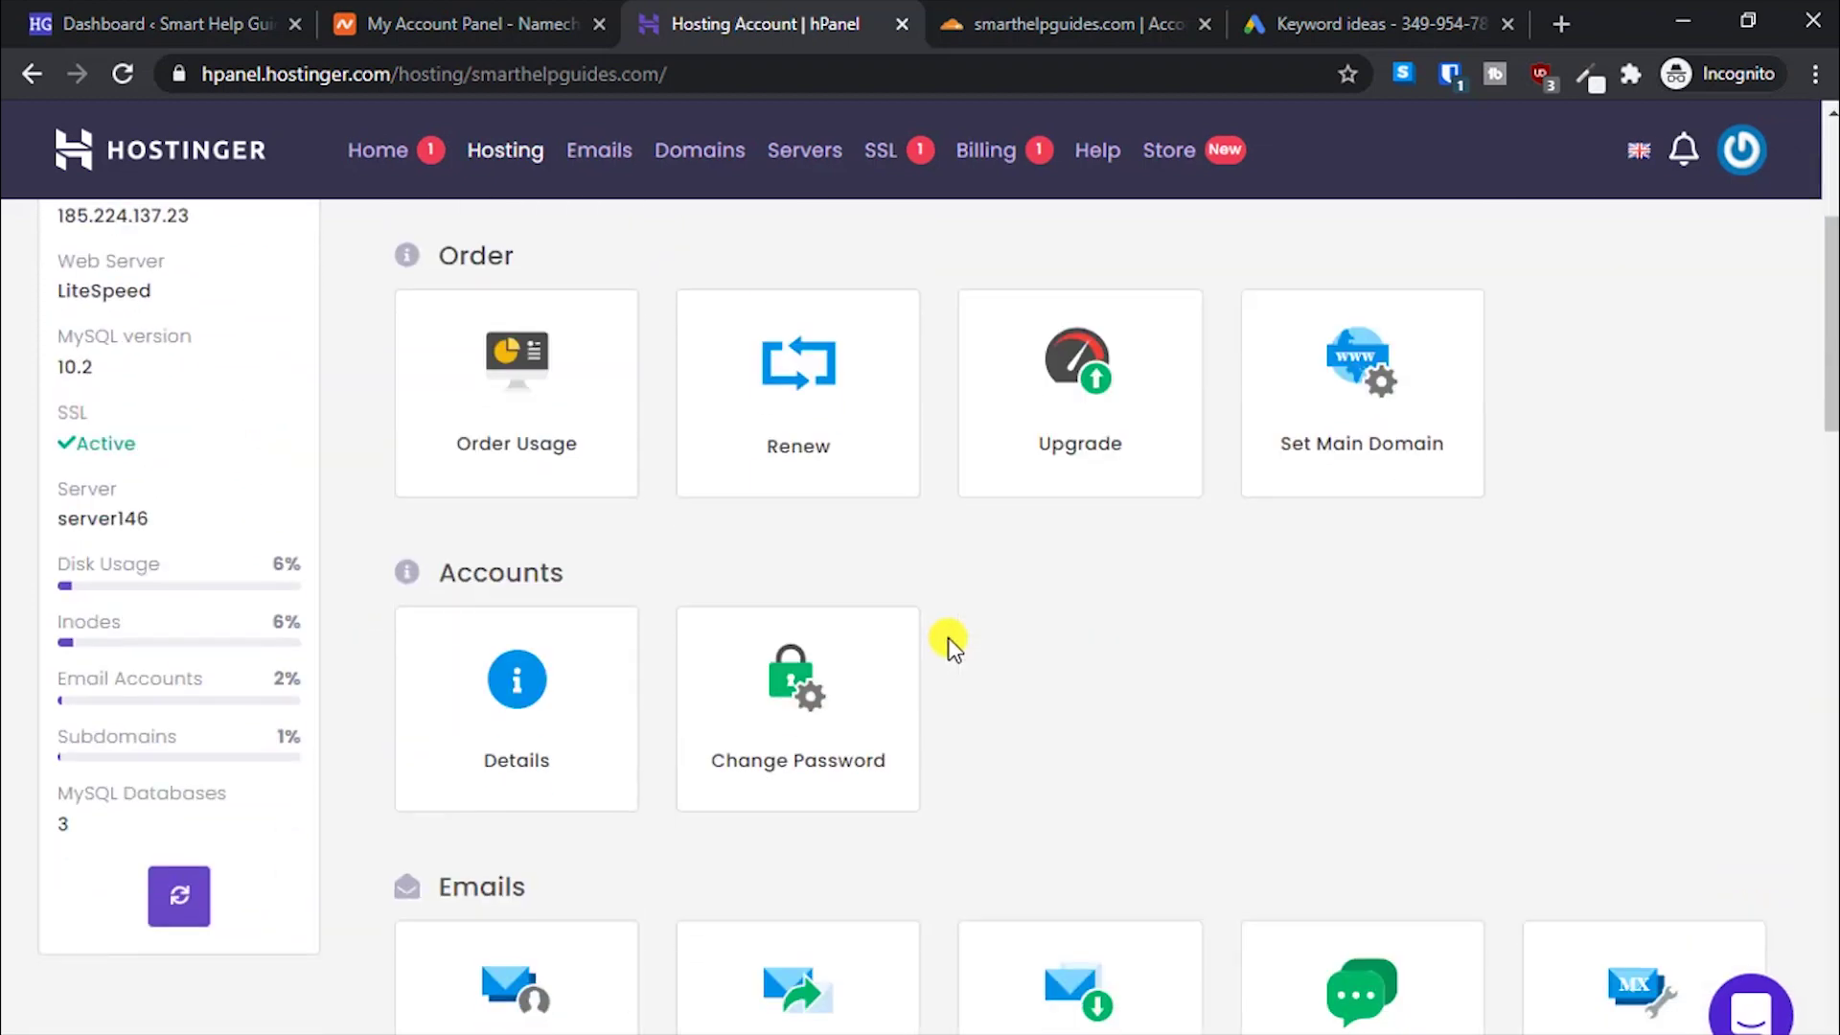
scroll(949, 646, "down", 6)
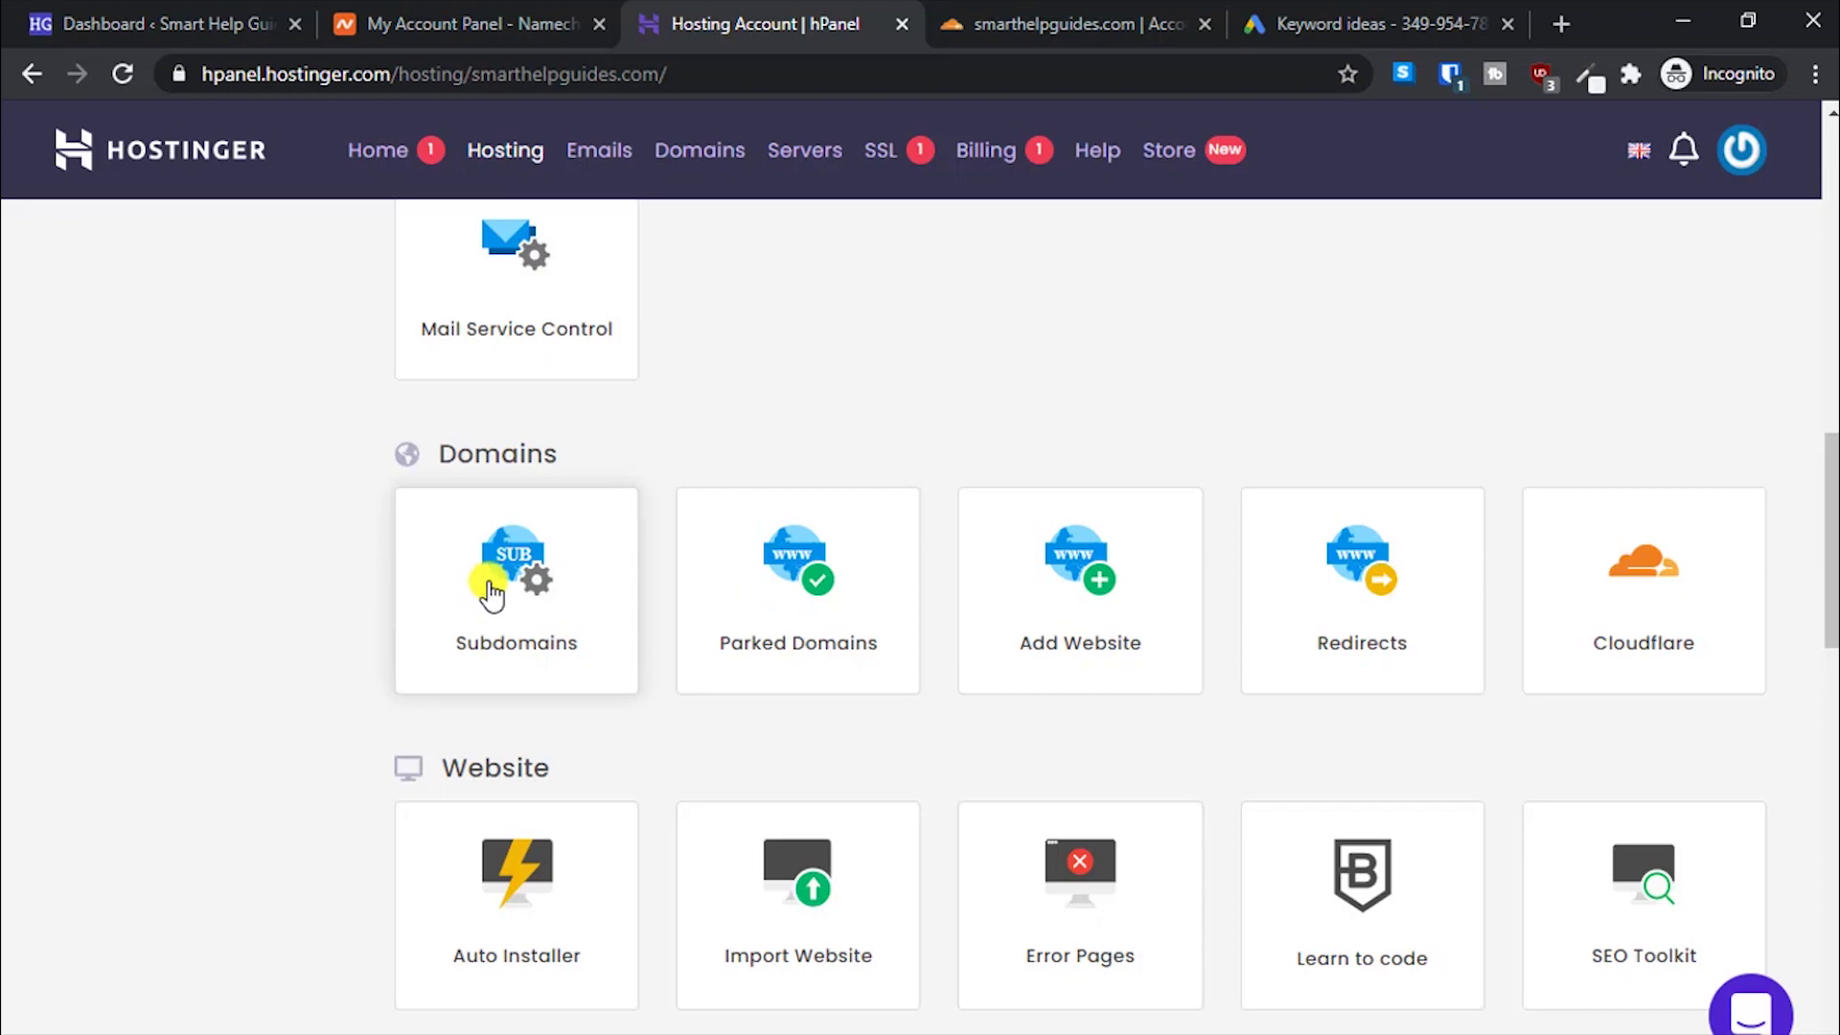
left_click(456, 592)
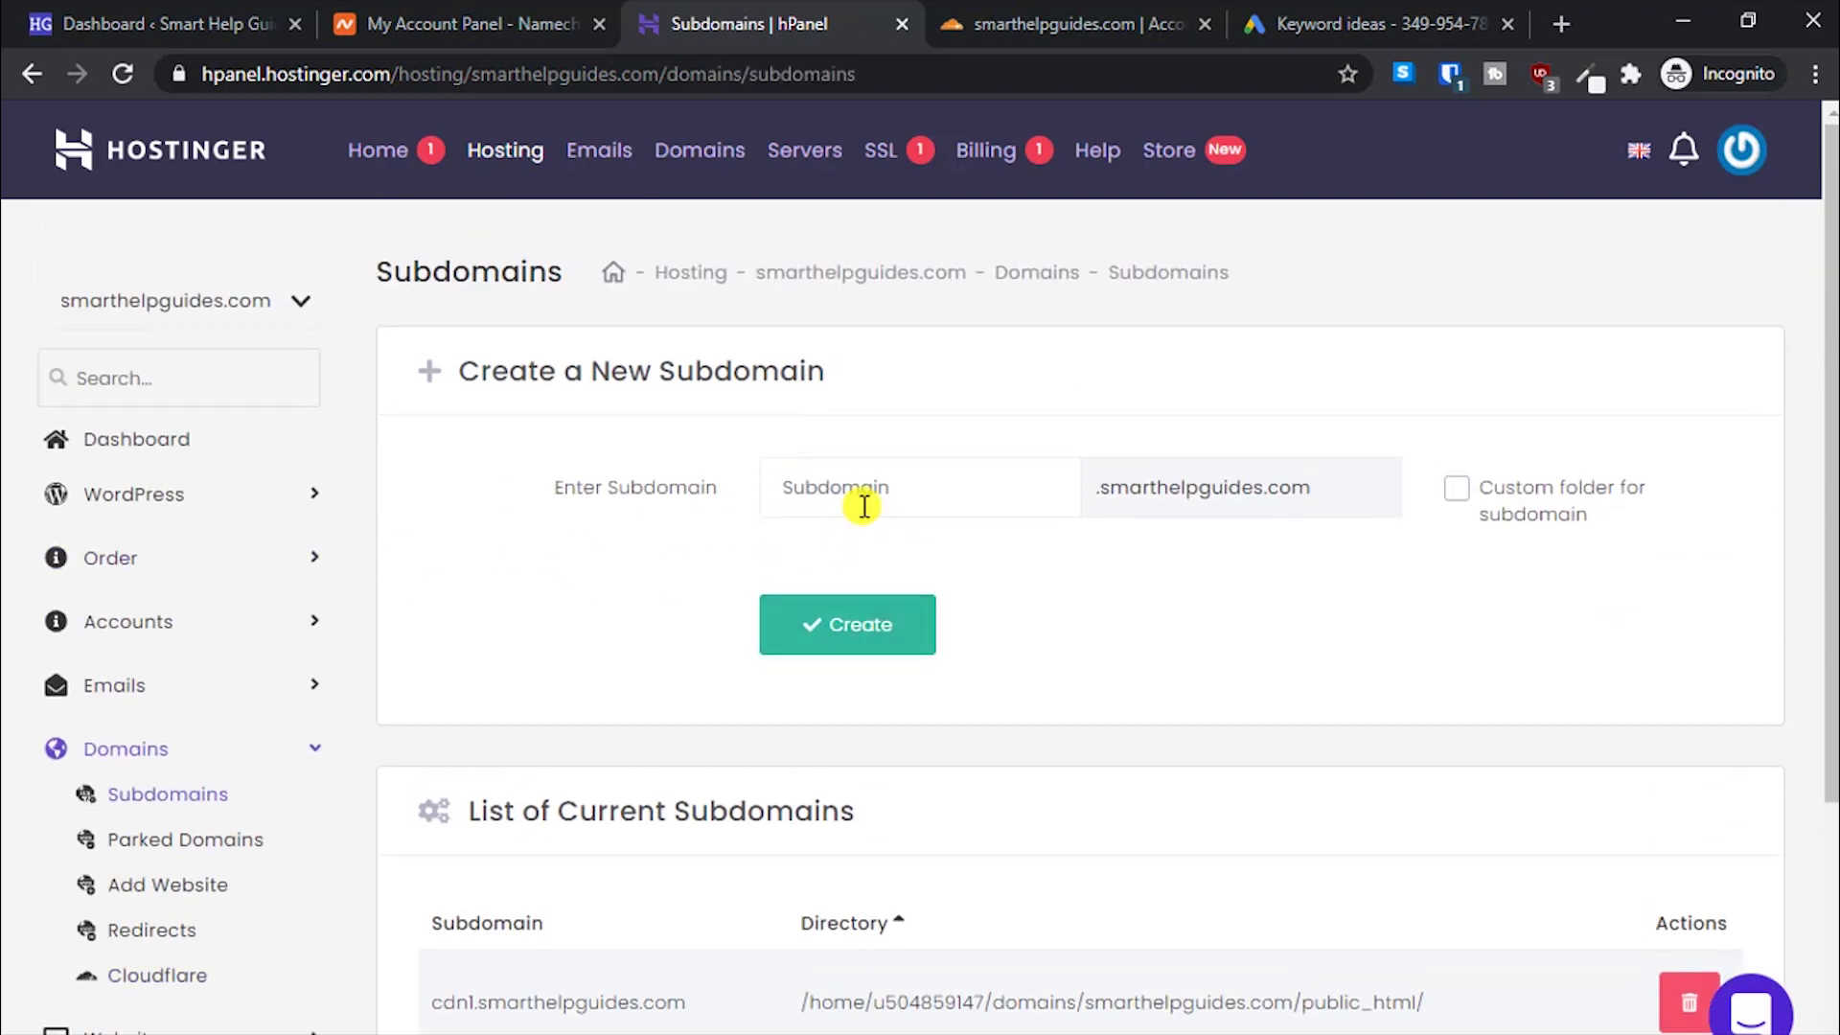
Step: Create subdomain cdn2 with a custom folder set to the public_html directory
left_click(870, 484)
type("cdn")
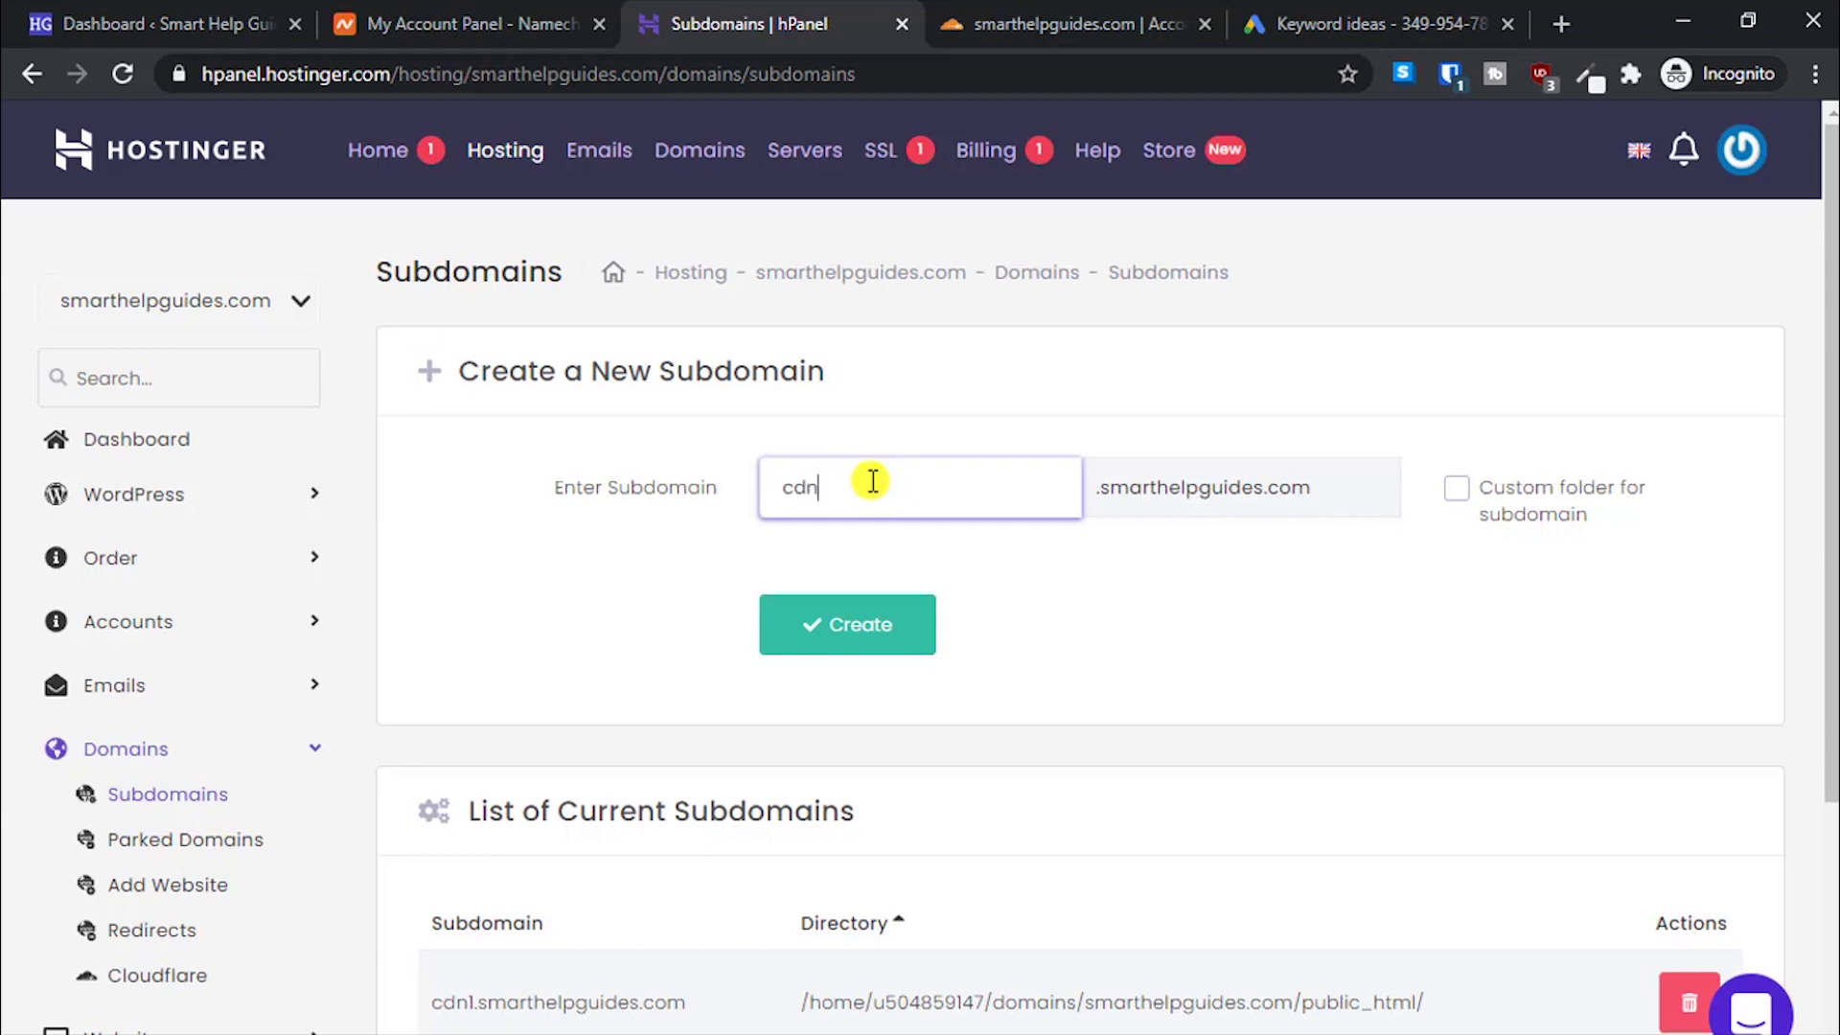
type("2")
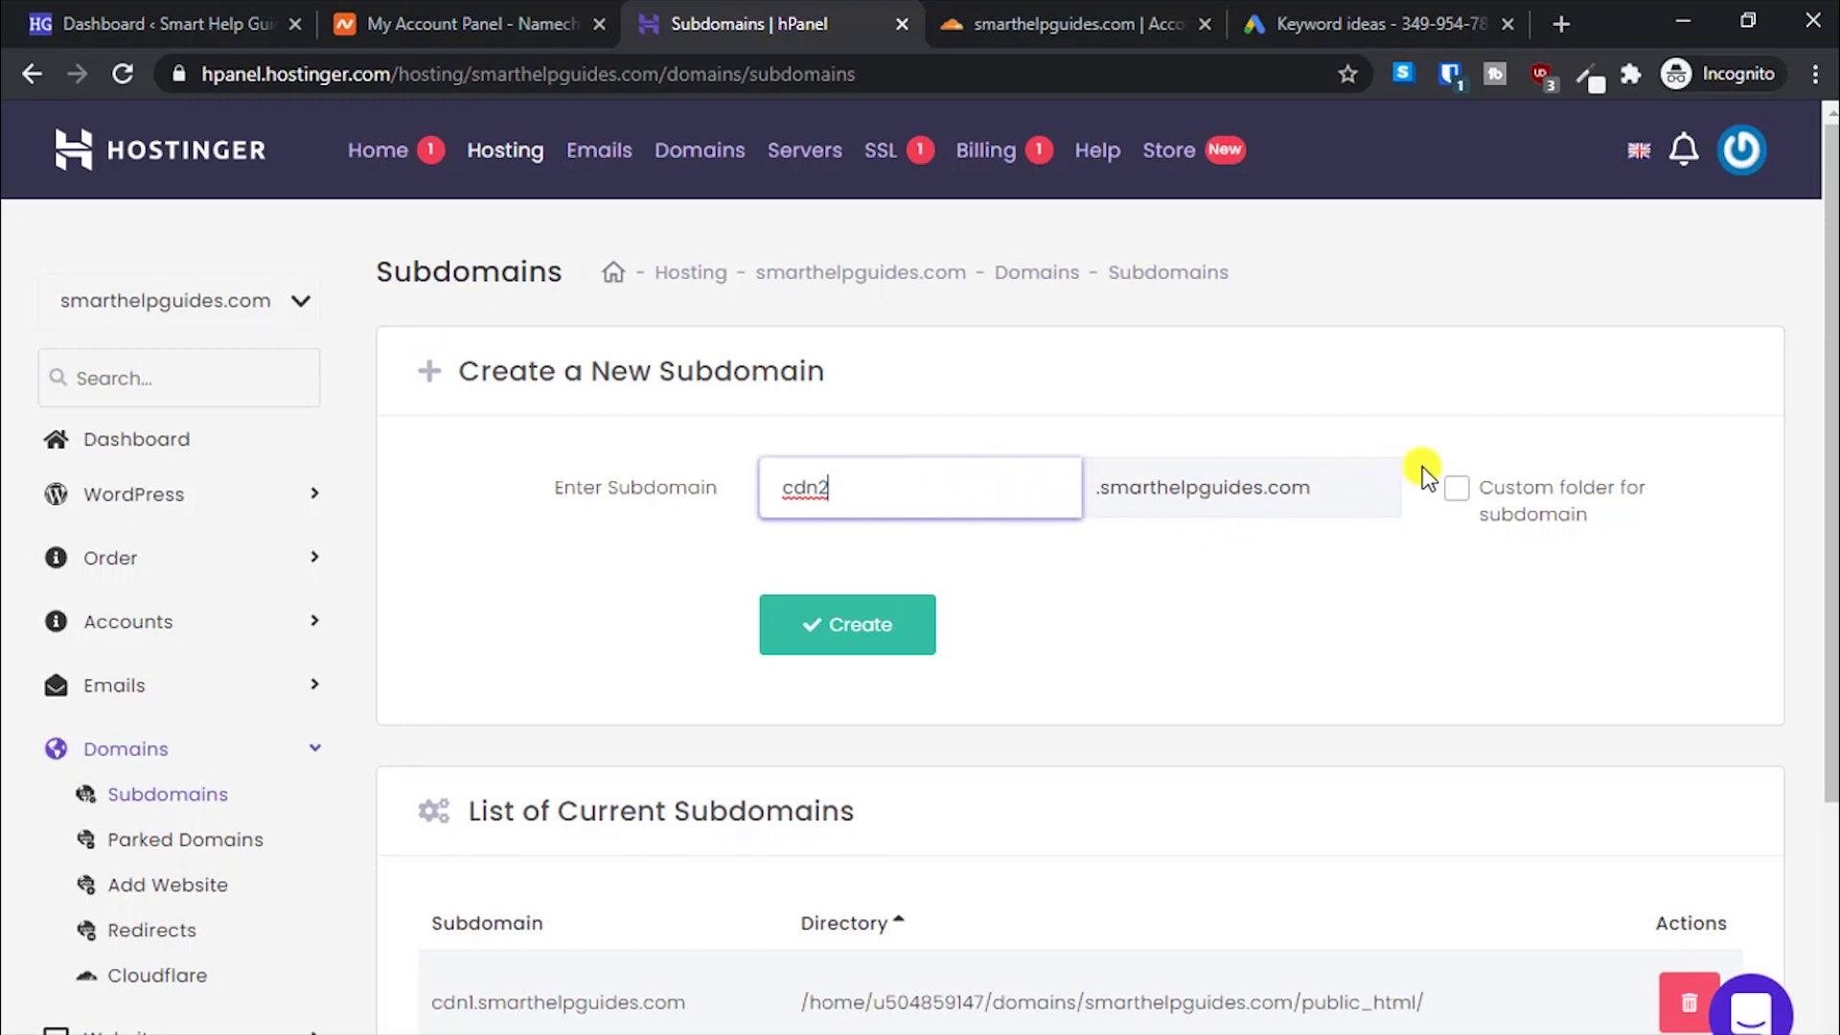
left_click(1456, 493)
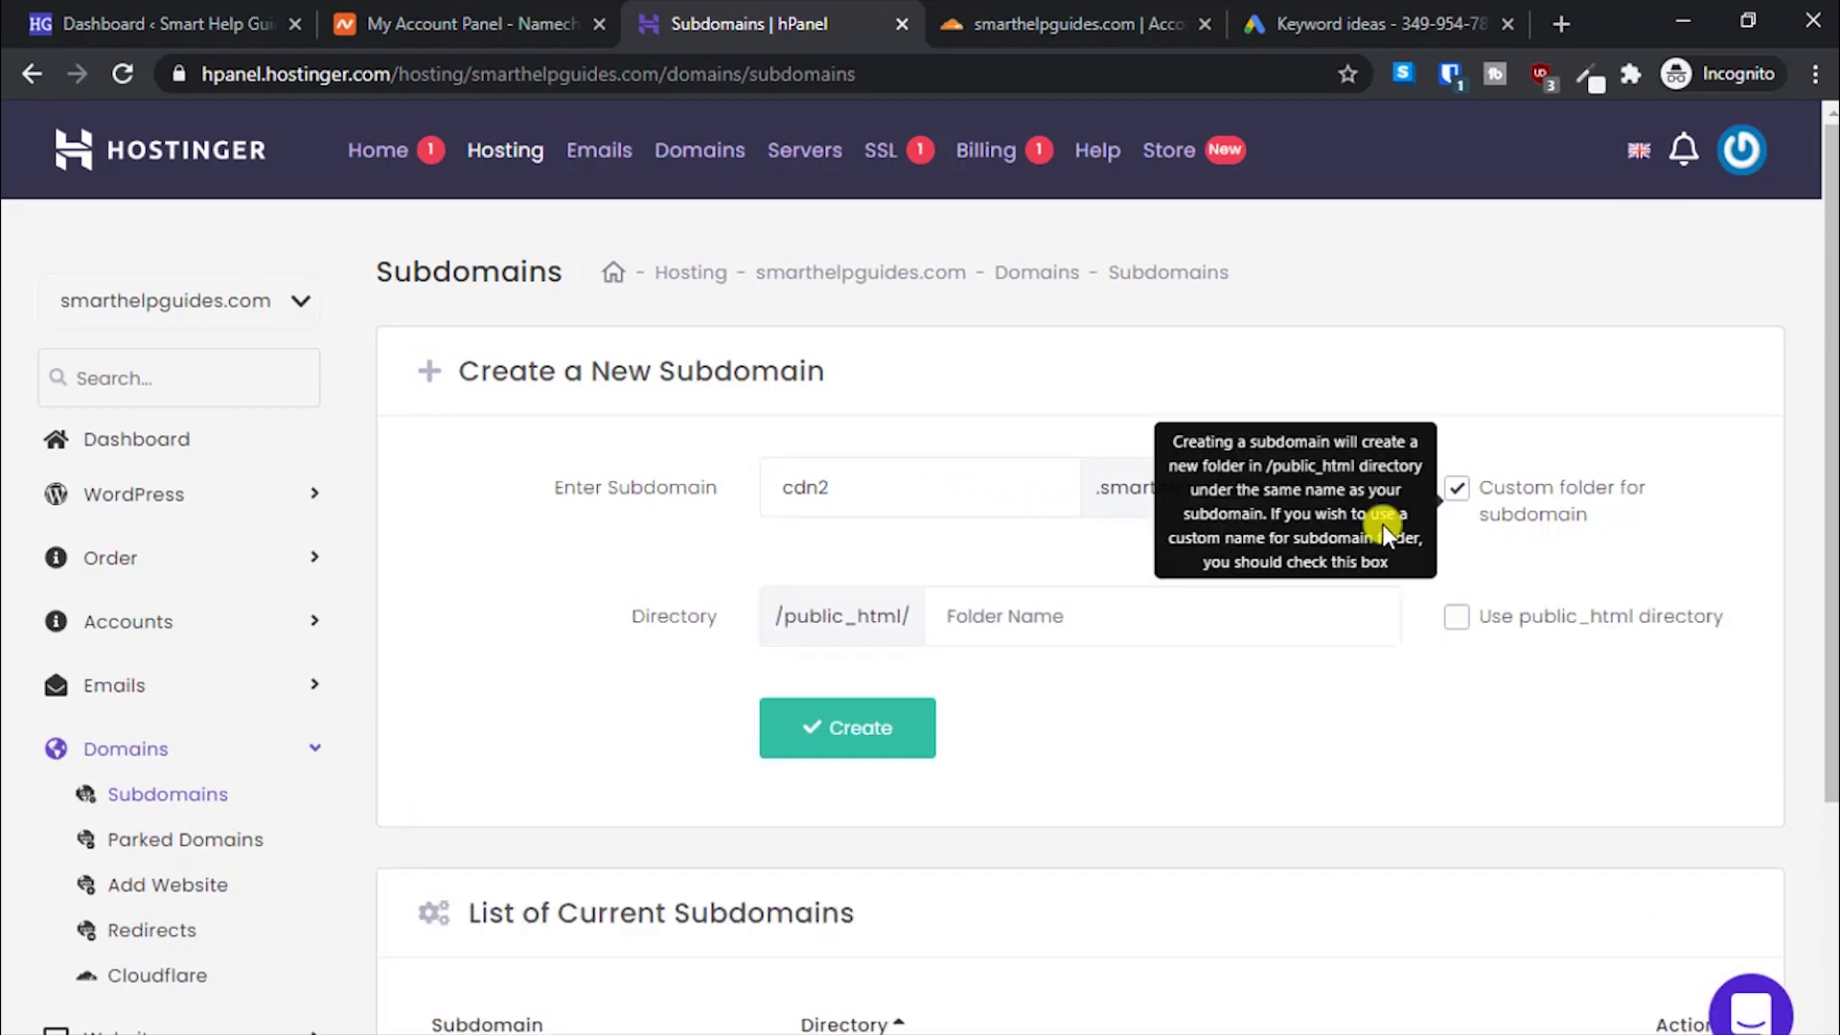
left_click(1471, 620)
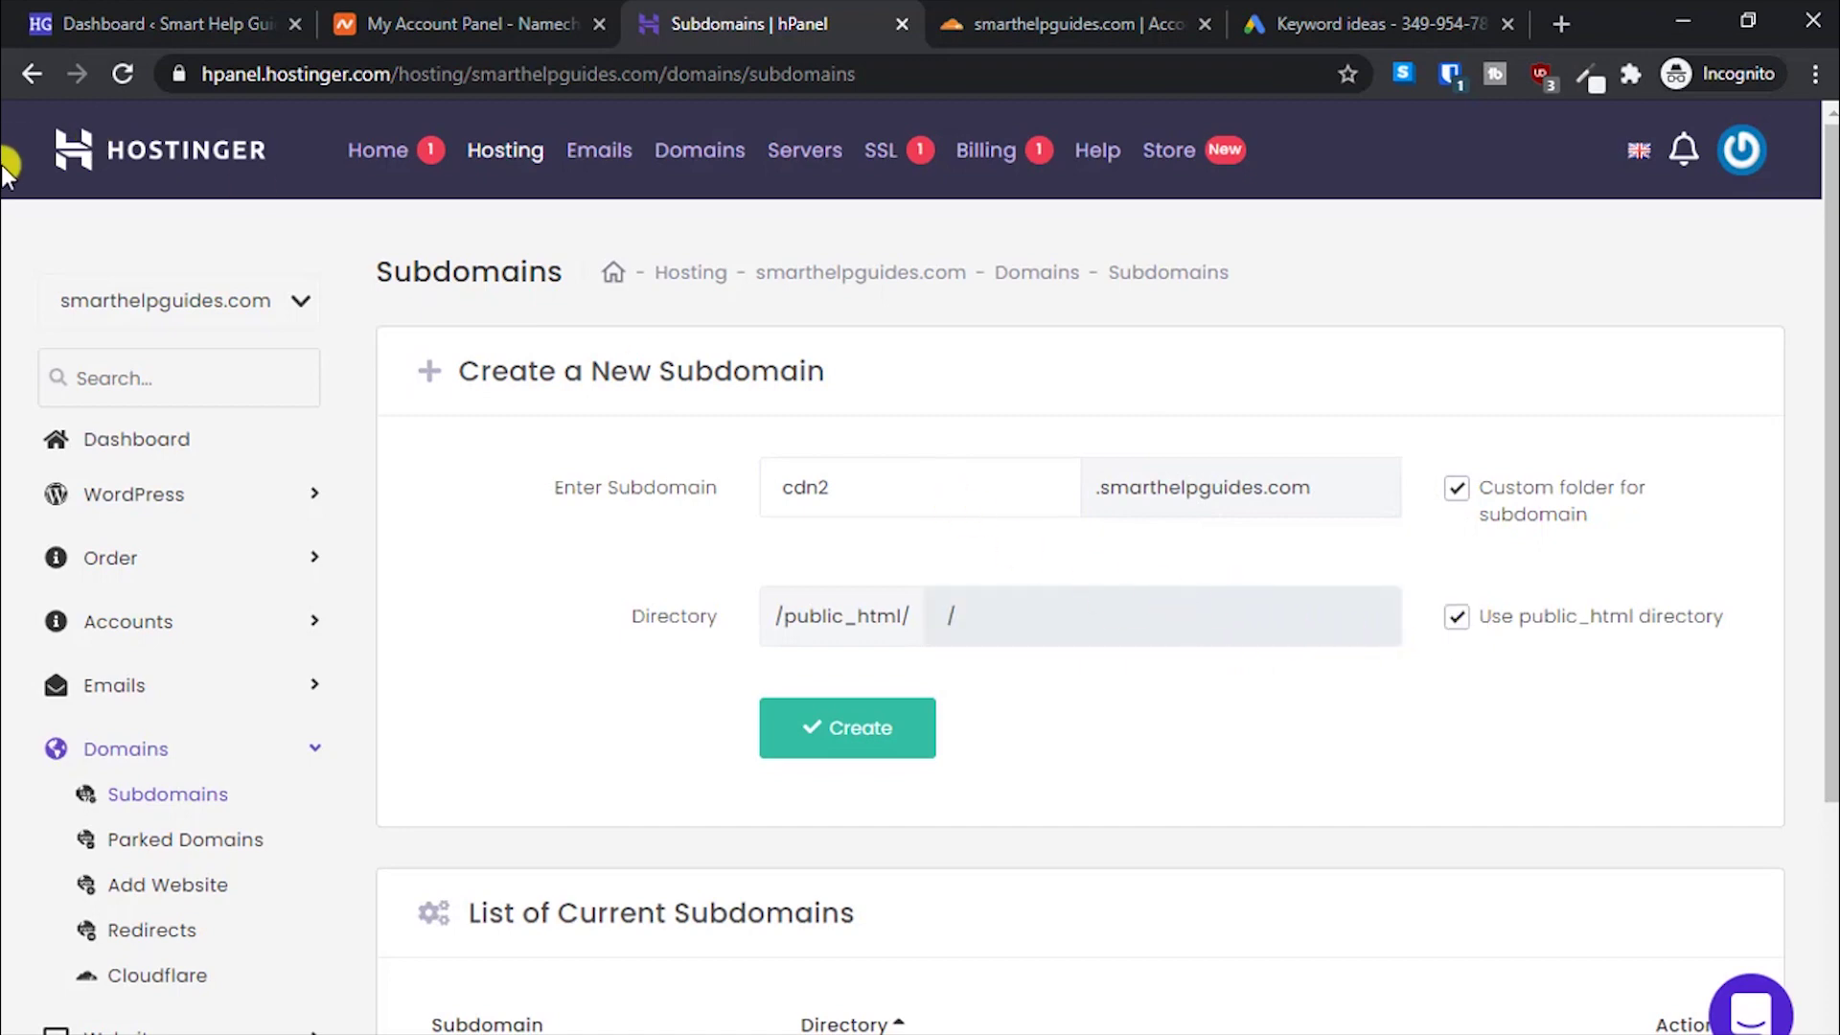
left_click(903, 734)
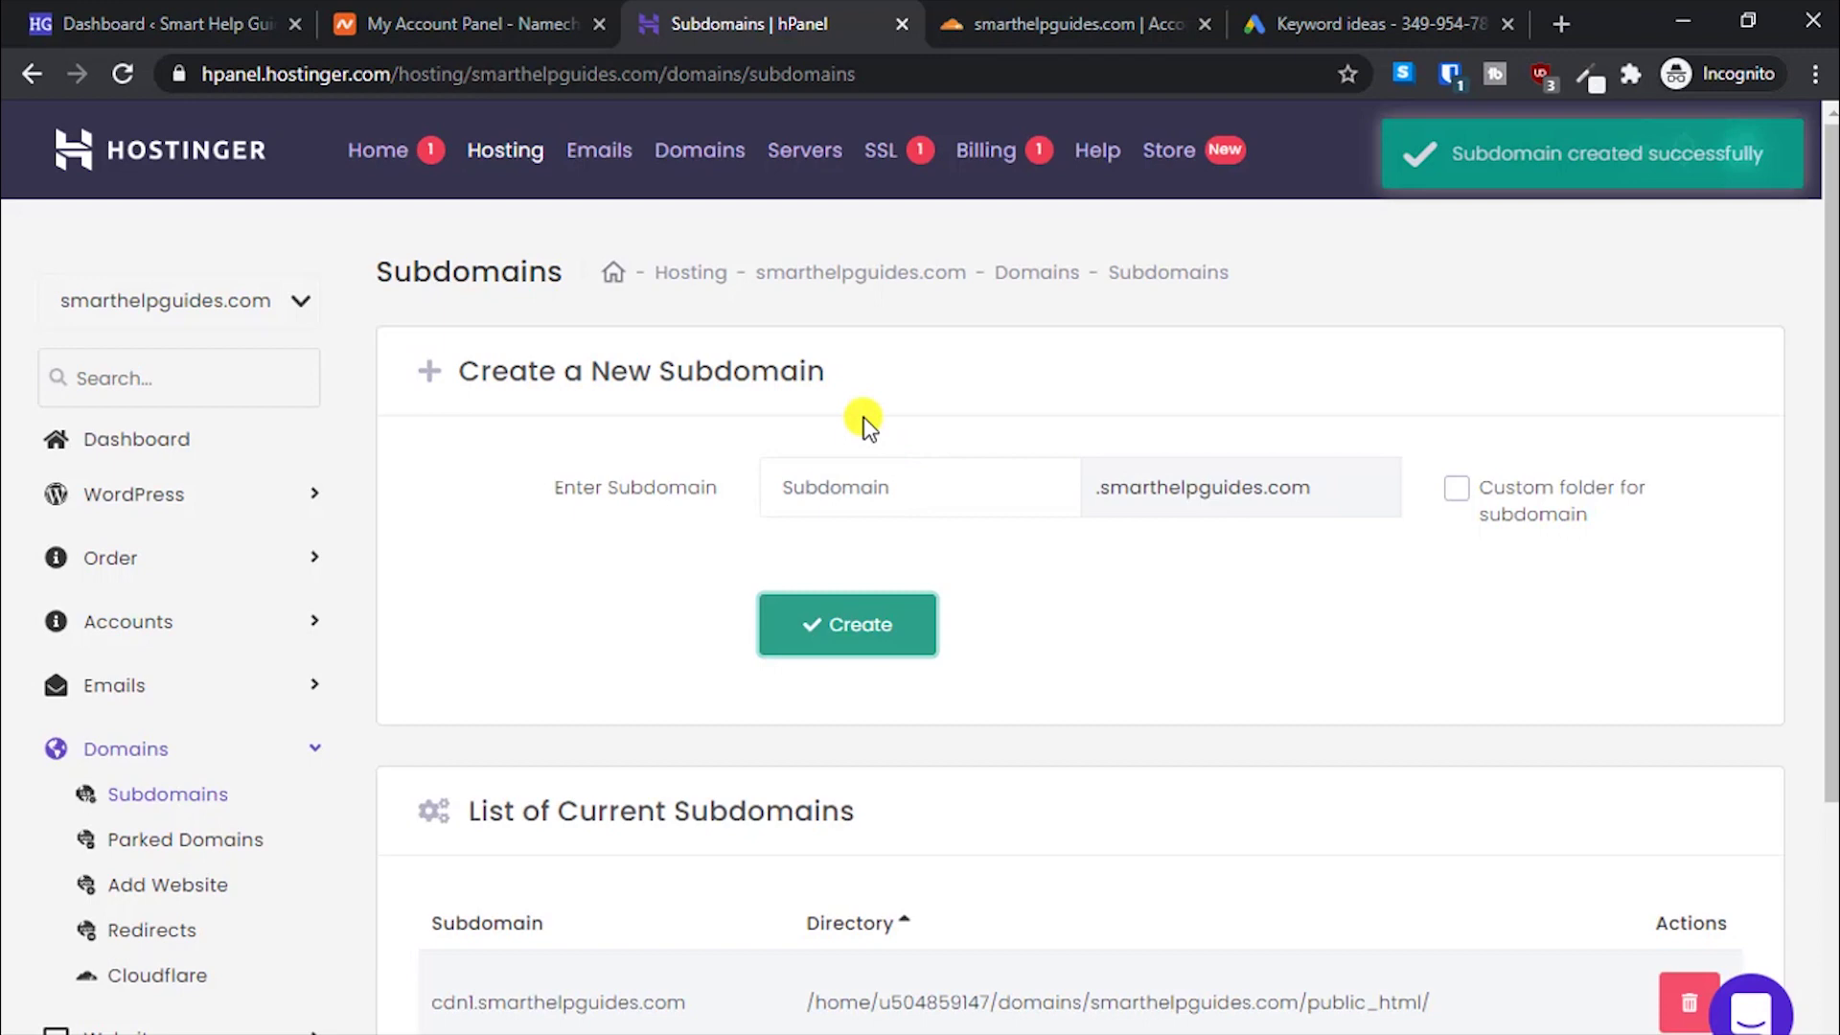
Step: Glance at the Smart Help Guides site, then review the updated subdomain list
left_click(169, 23)
mouse_move(144, 122)
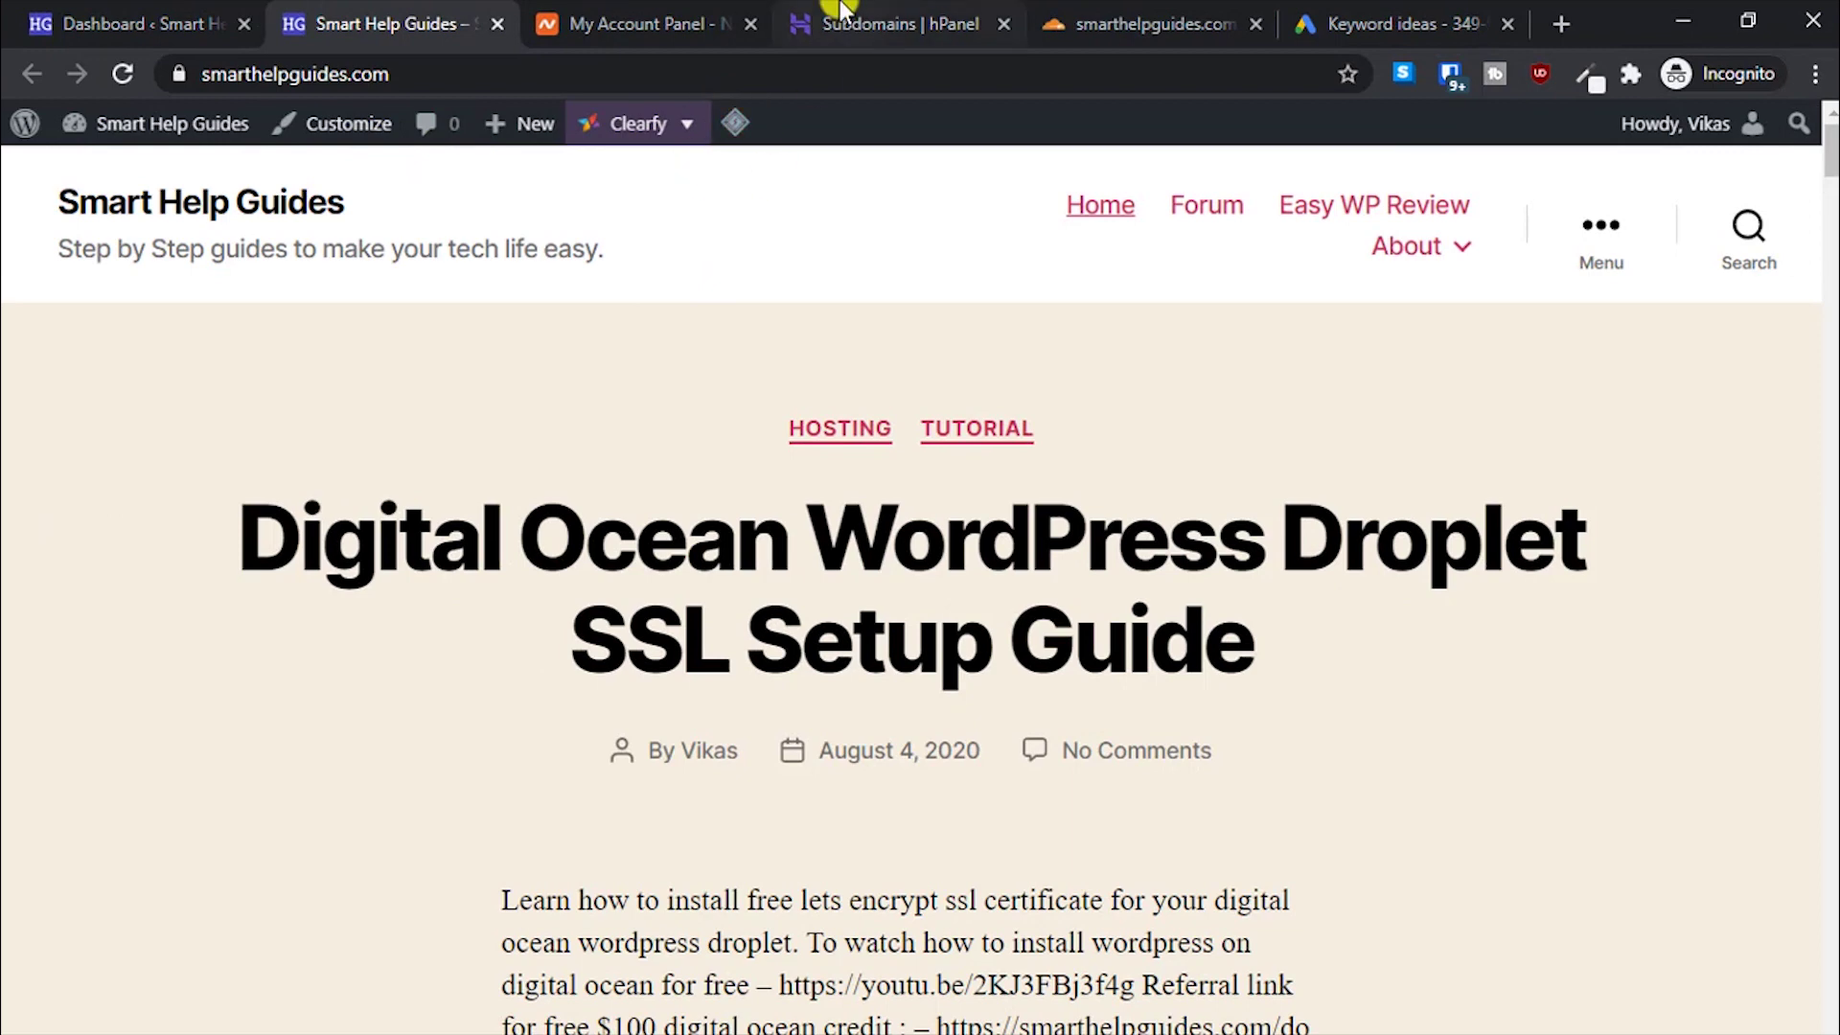
left_click(843, 13)
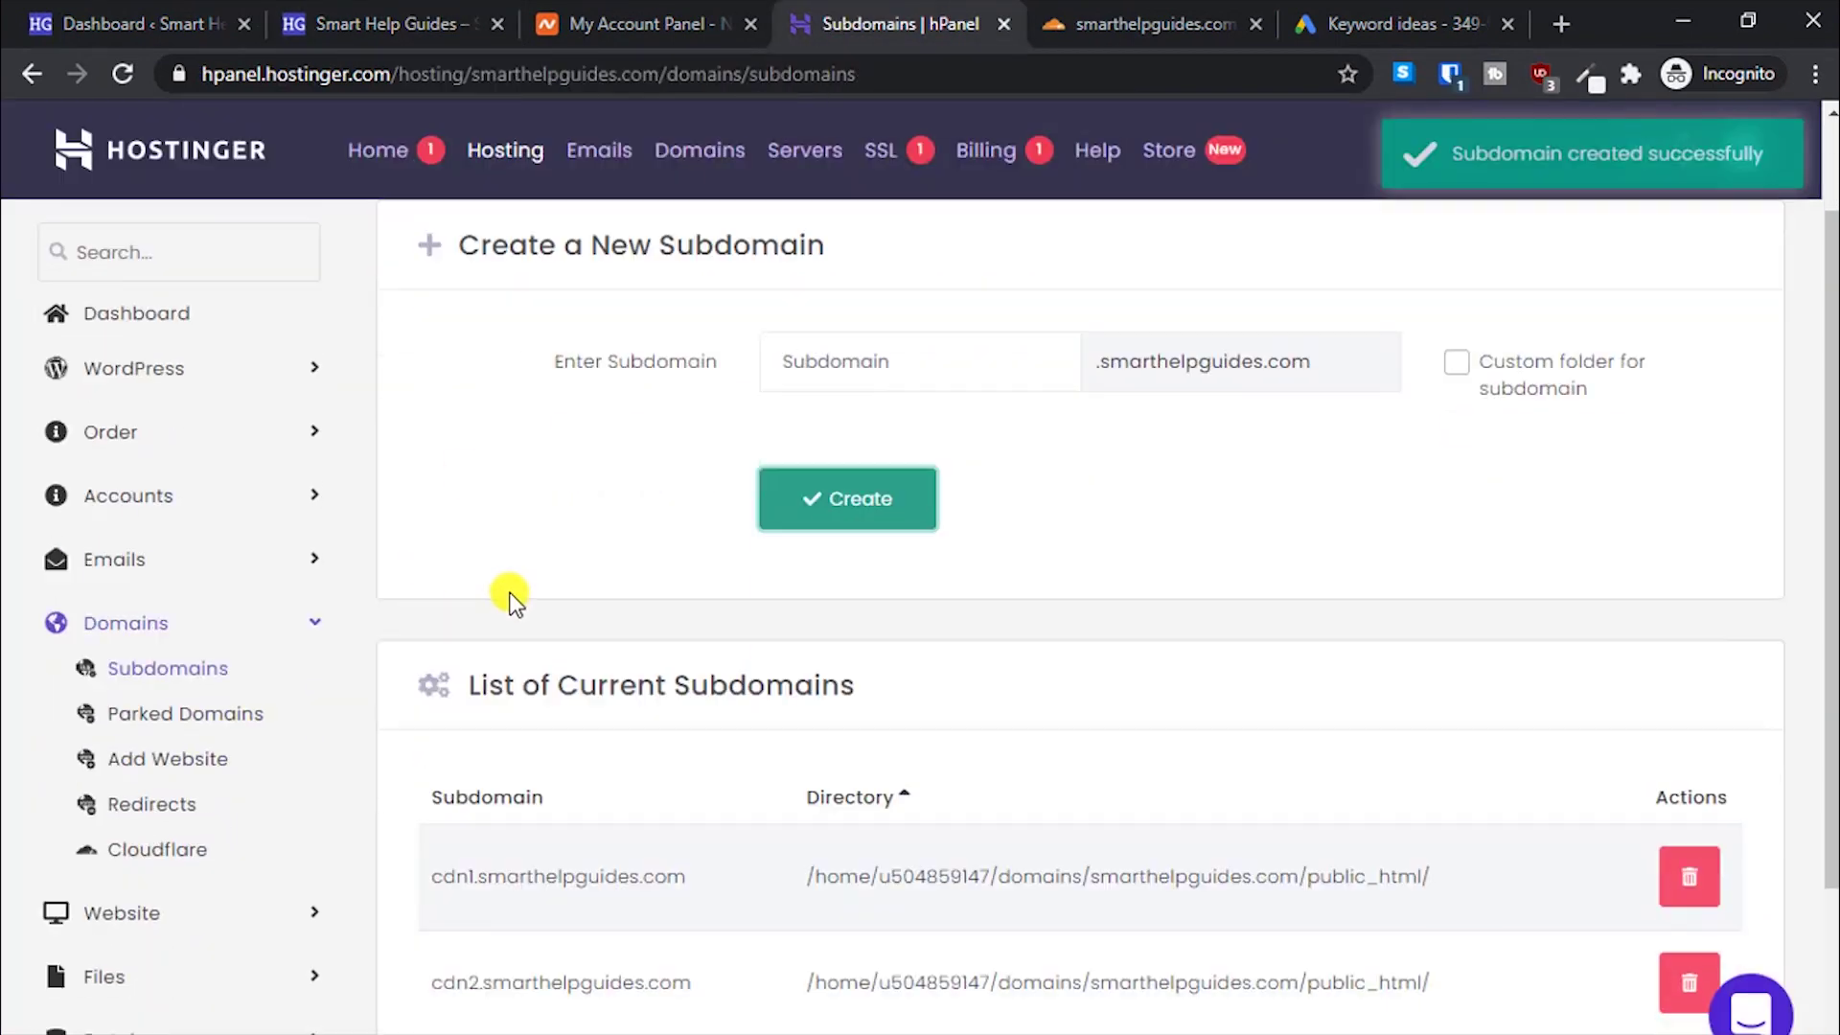
scroll(508, 596, "down", 3)
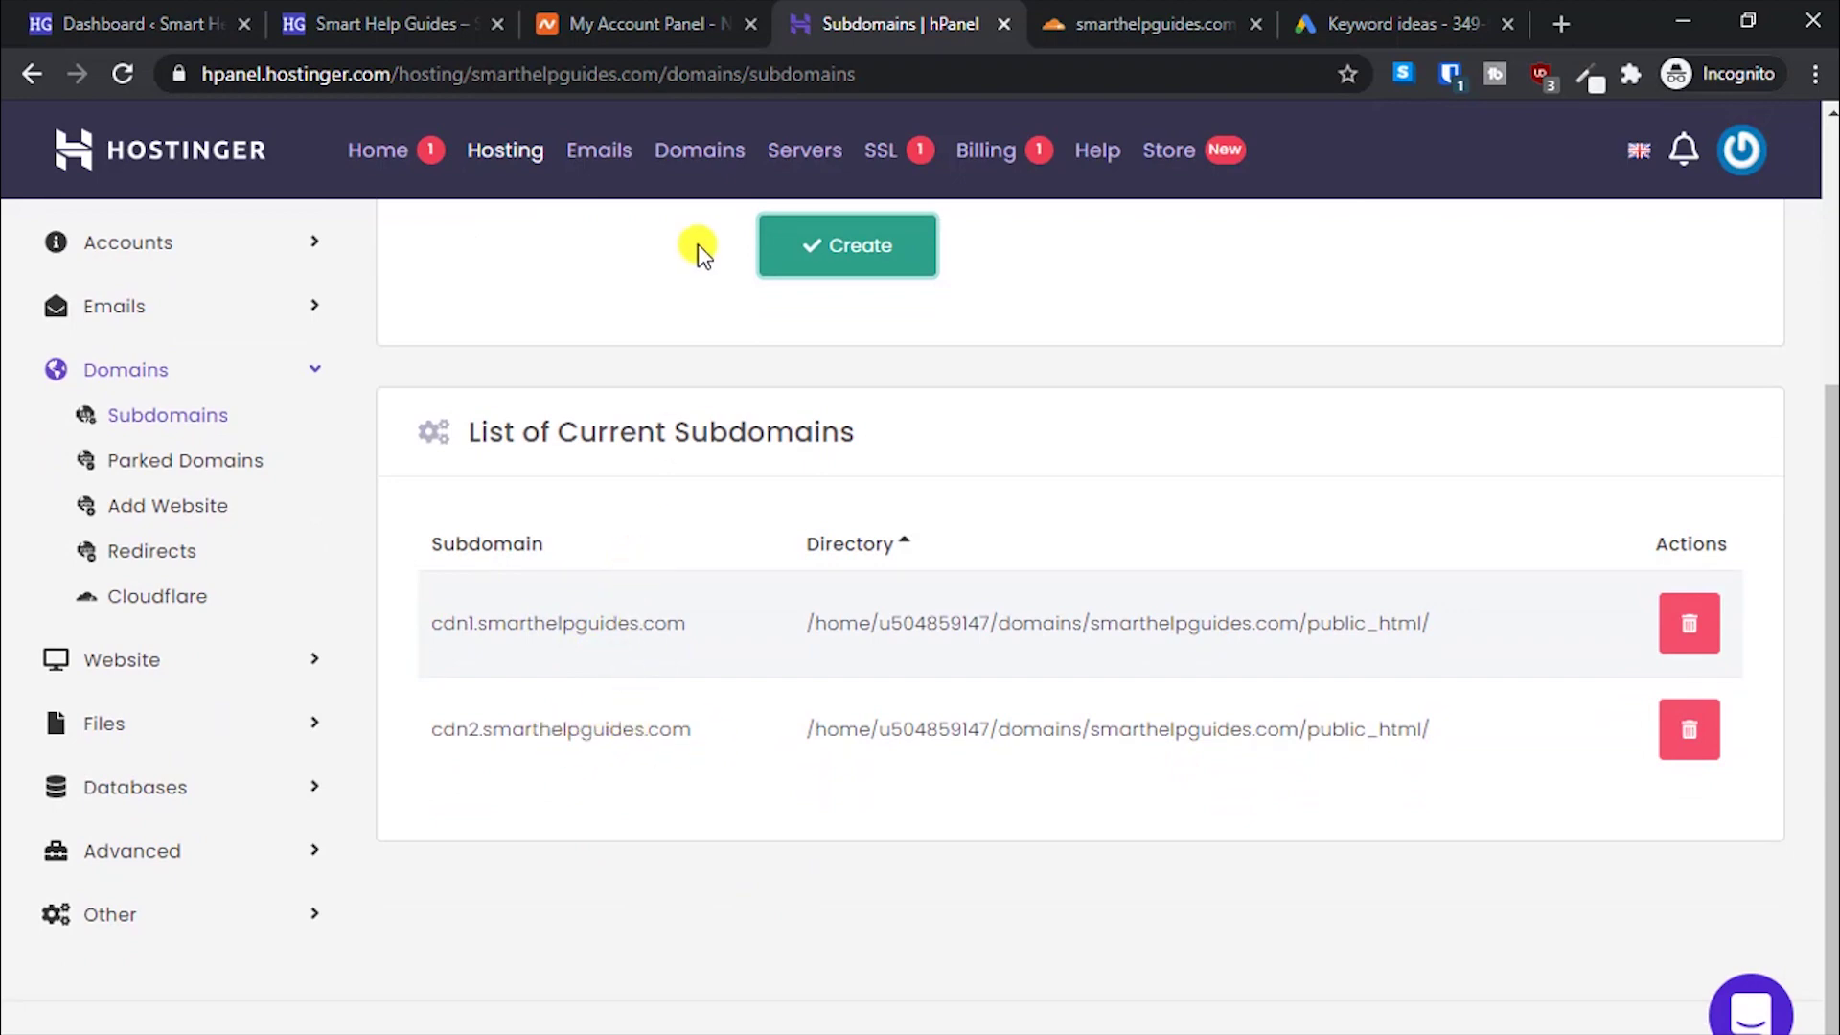
scroll(985, 496, "up", 4)
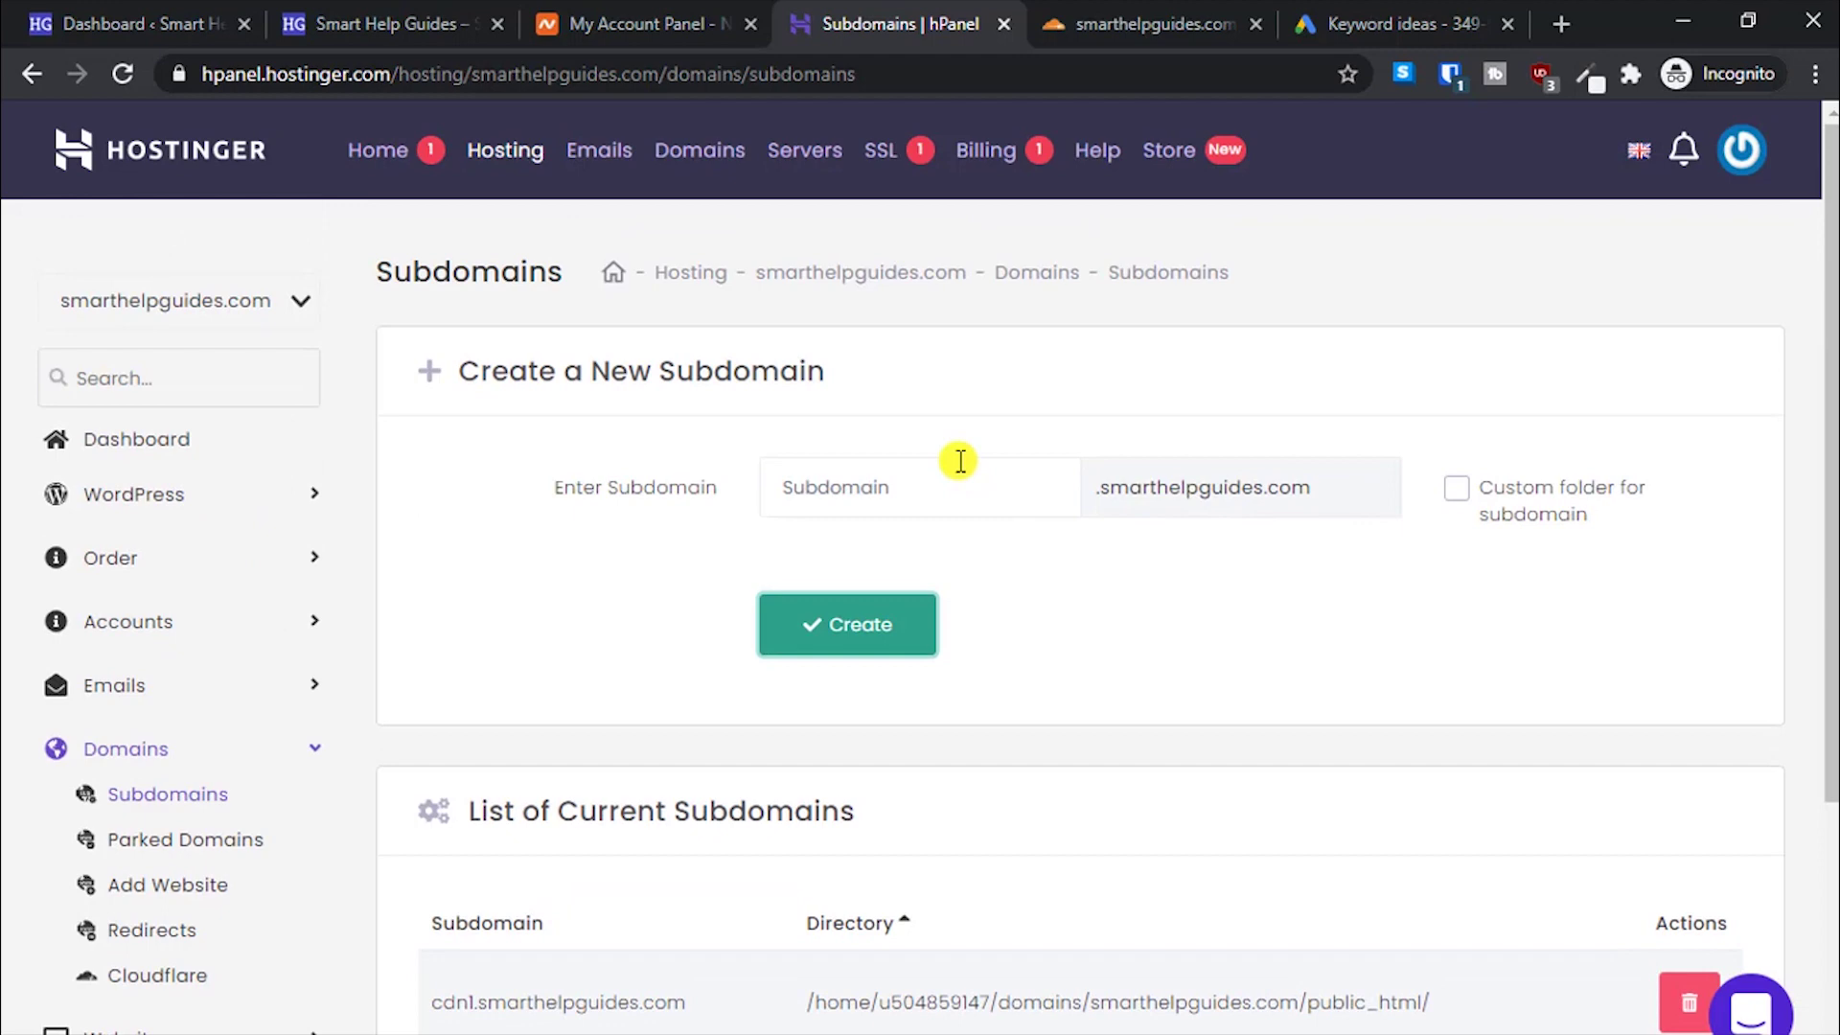
Step: Open smarthelpguides.com's domain details in the Namecheap dashboard
left_click(705, 12)
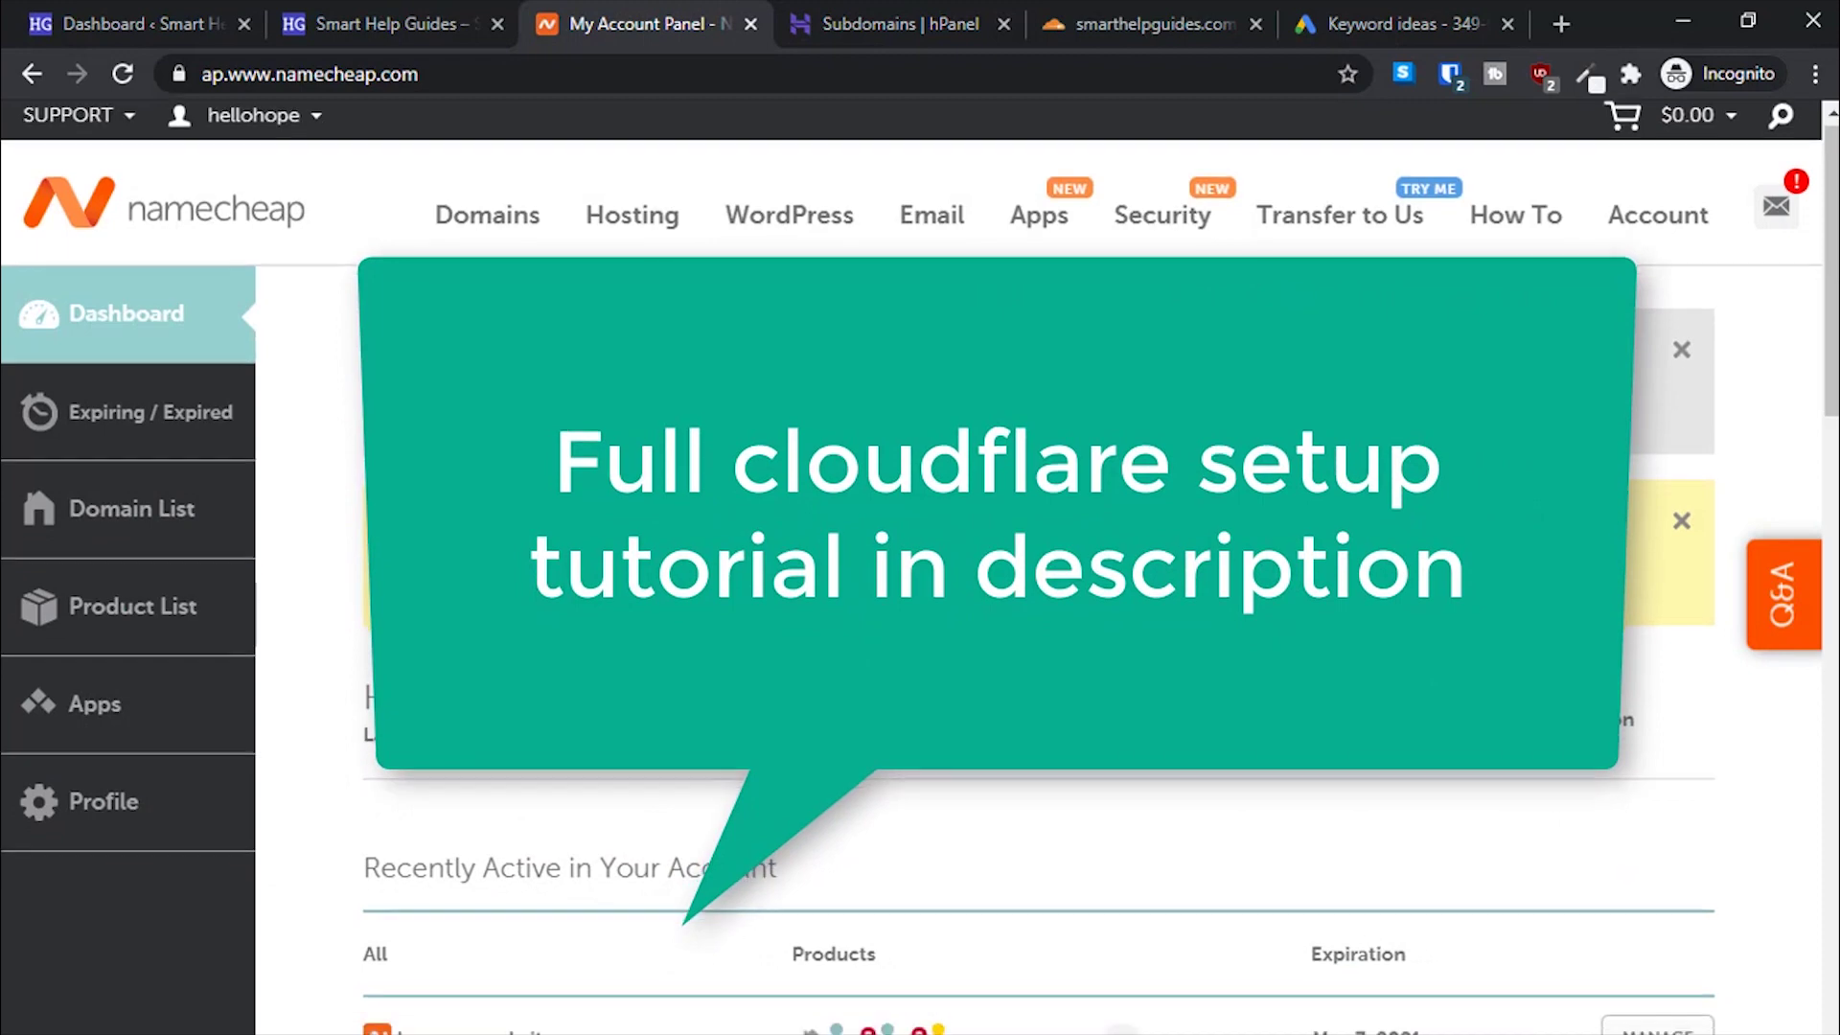
scroll(1039, 574, "down", 2)
scroll(1039, 575, "up", 3)
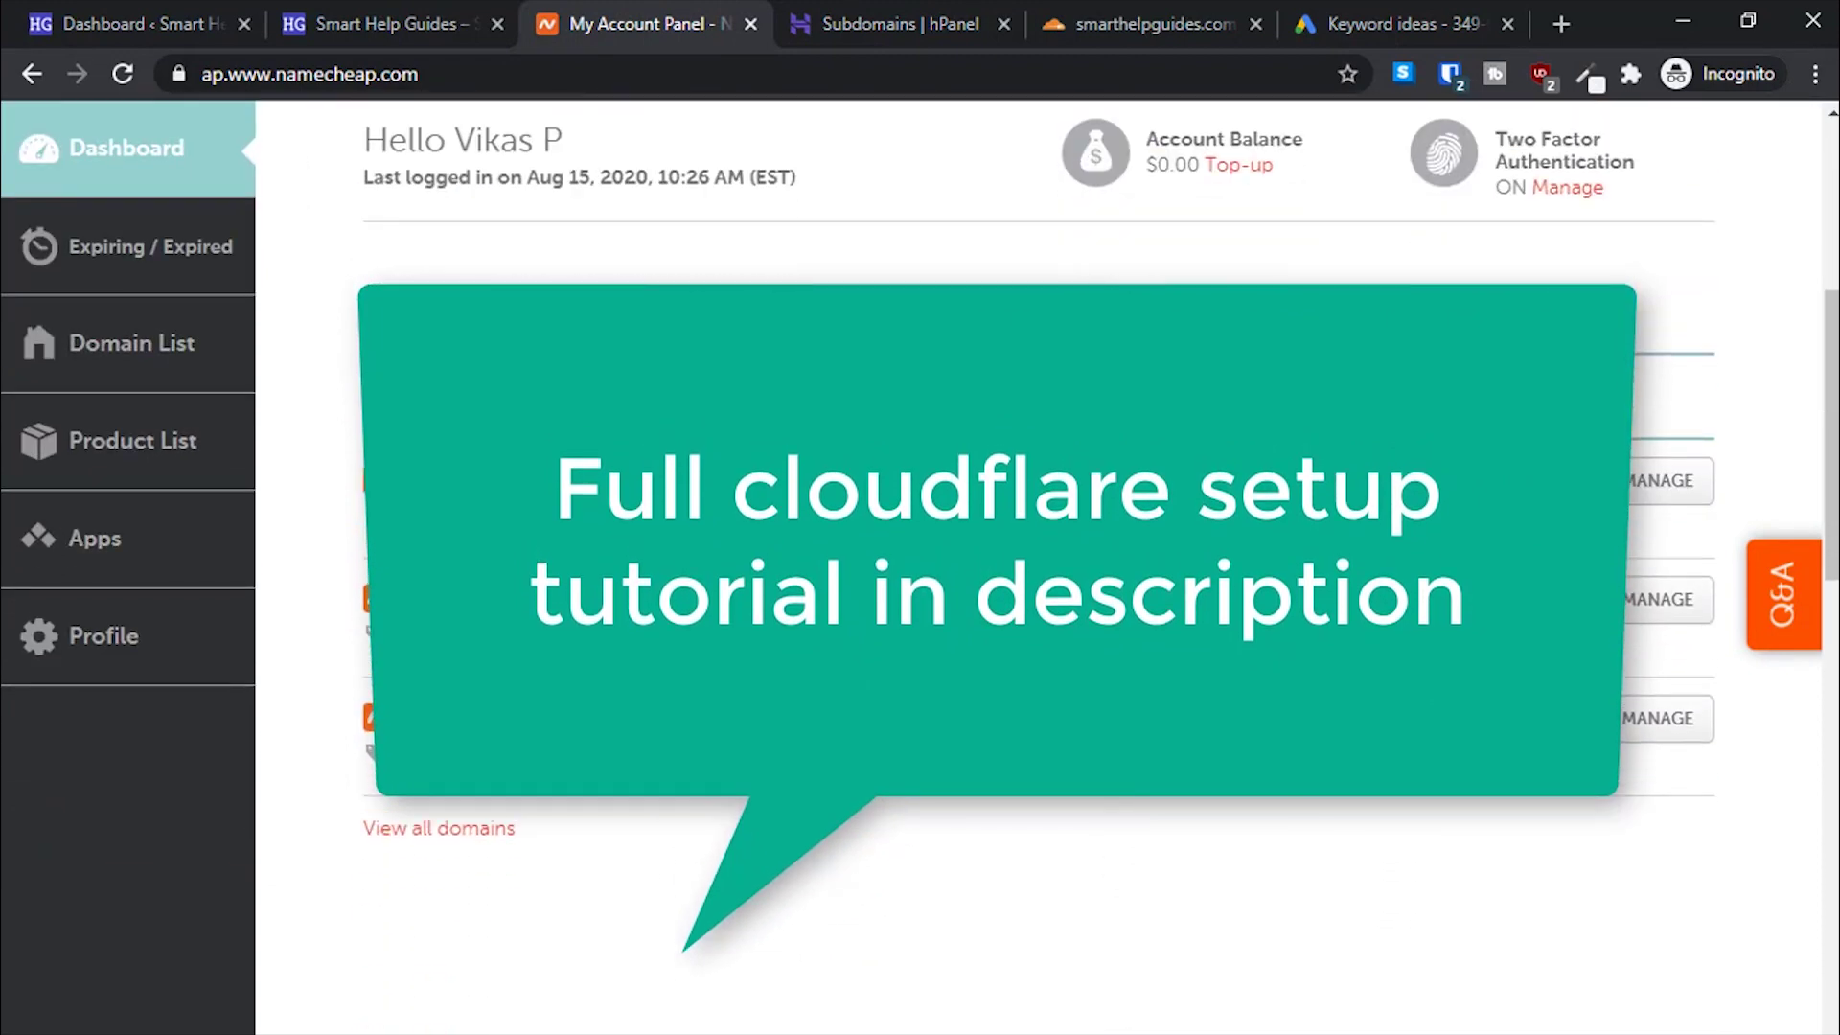
scroll(1039, 574, "down", 3)
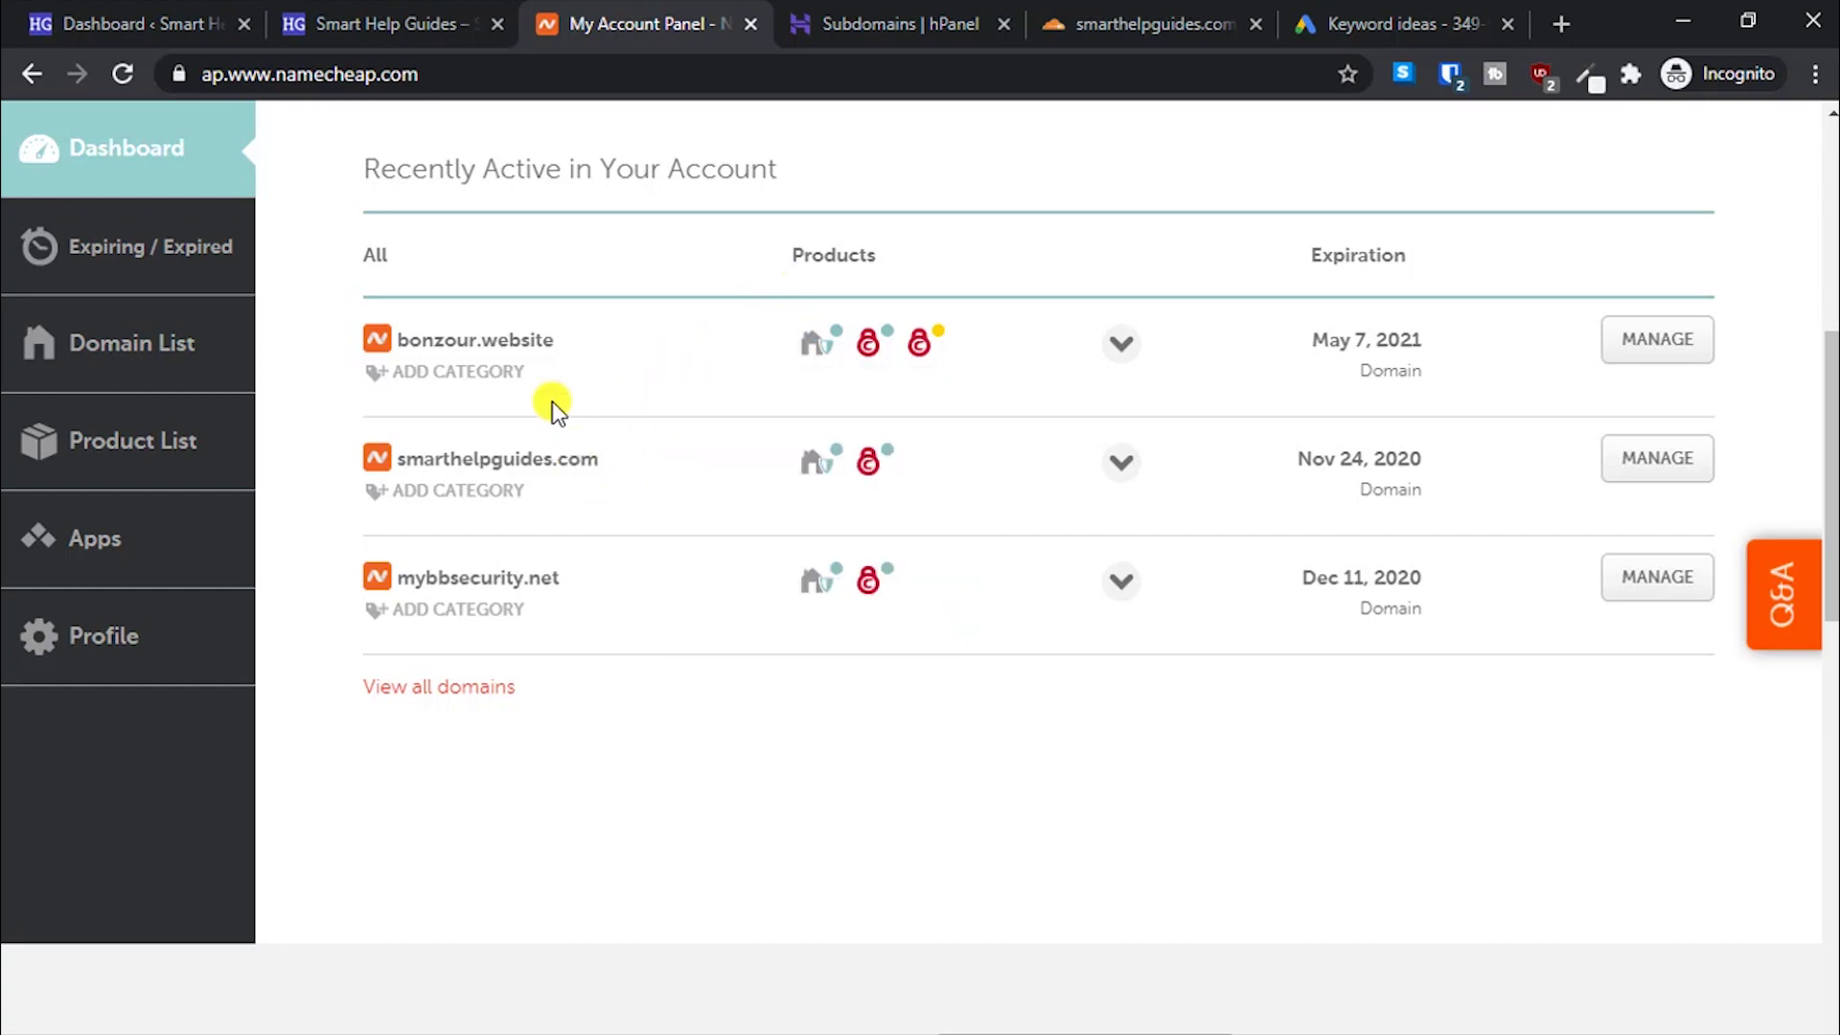
left_click(1615, 462)
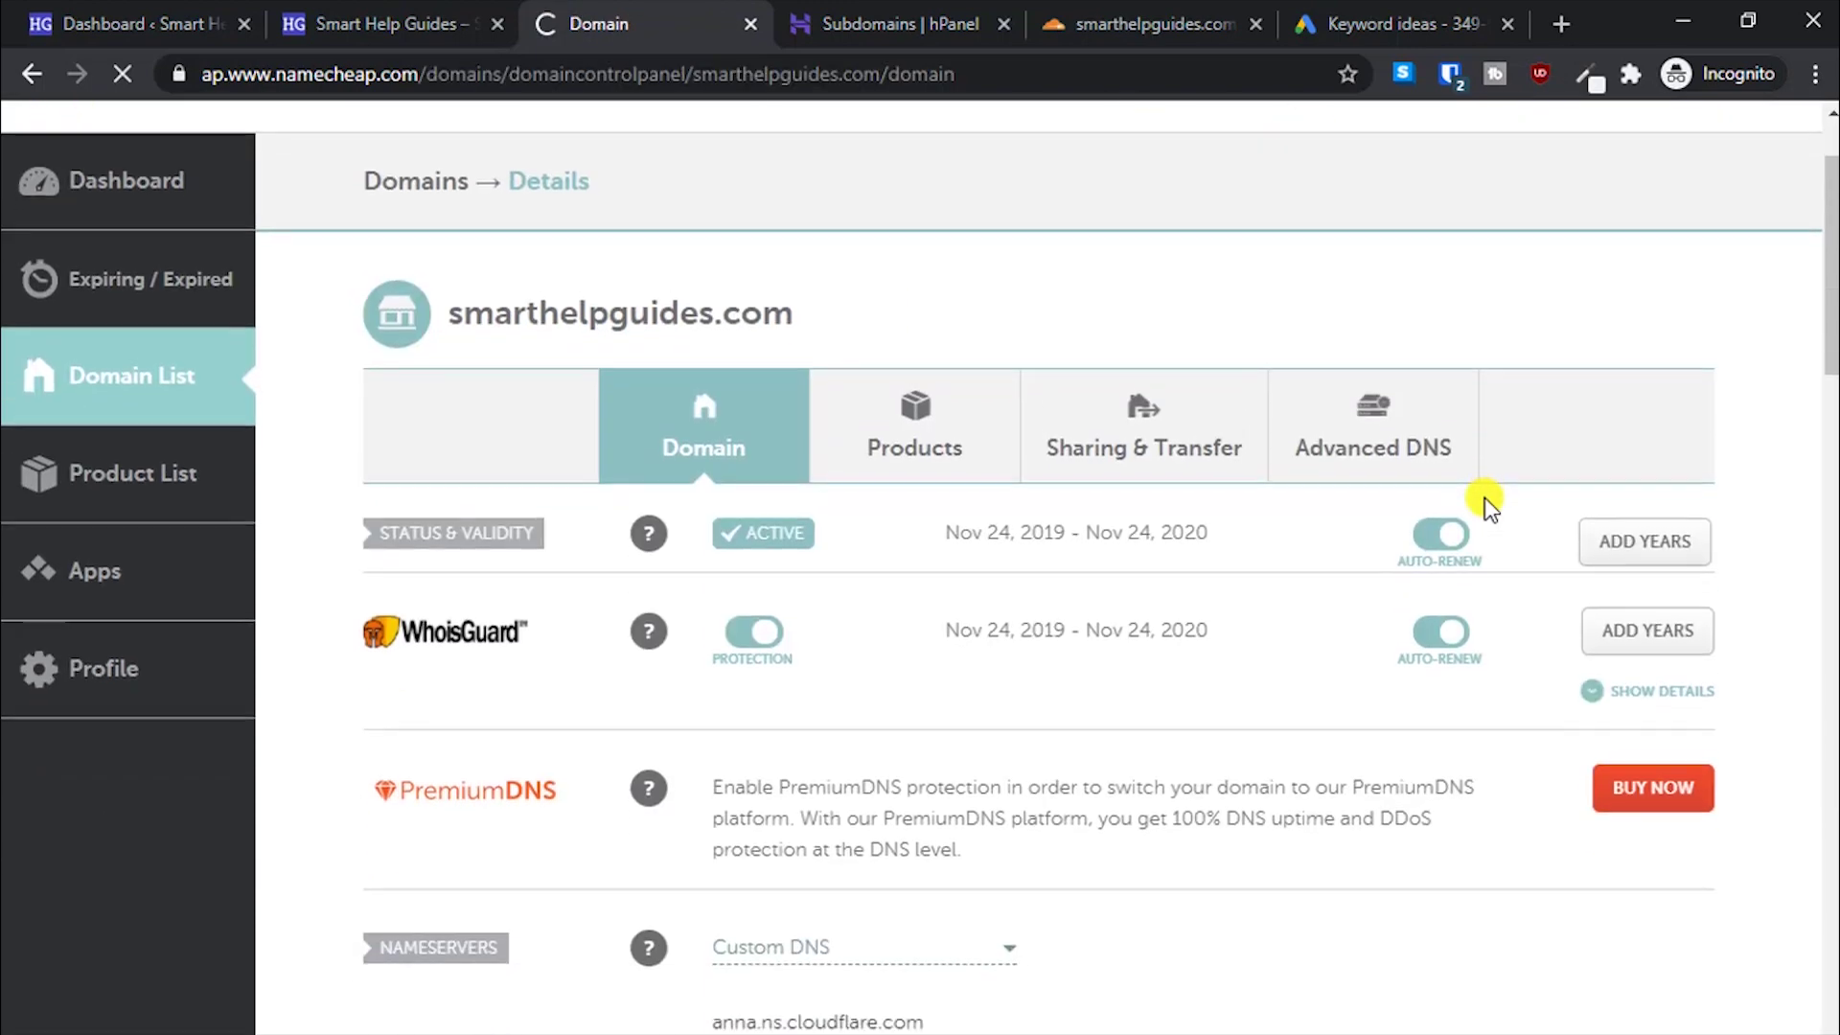
Step: Confirm the nameservers stay on Custom DNS with Cloudflare's anna.ns.cloudflare.com
scroll(1485, 498, "down", 1)
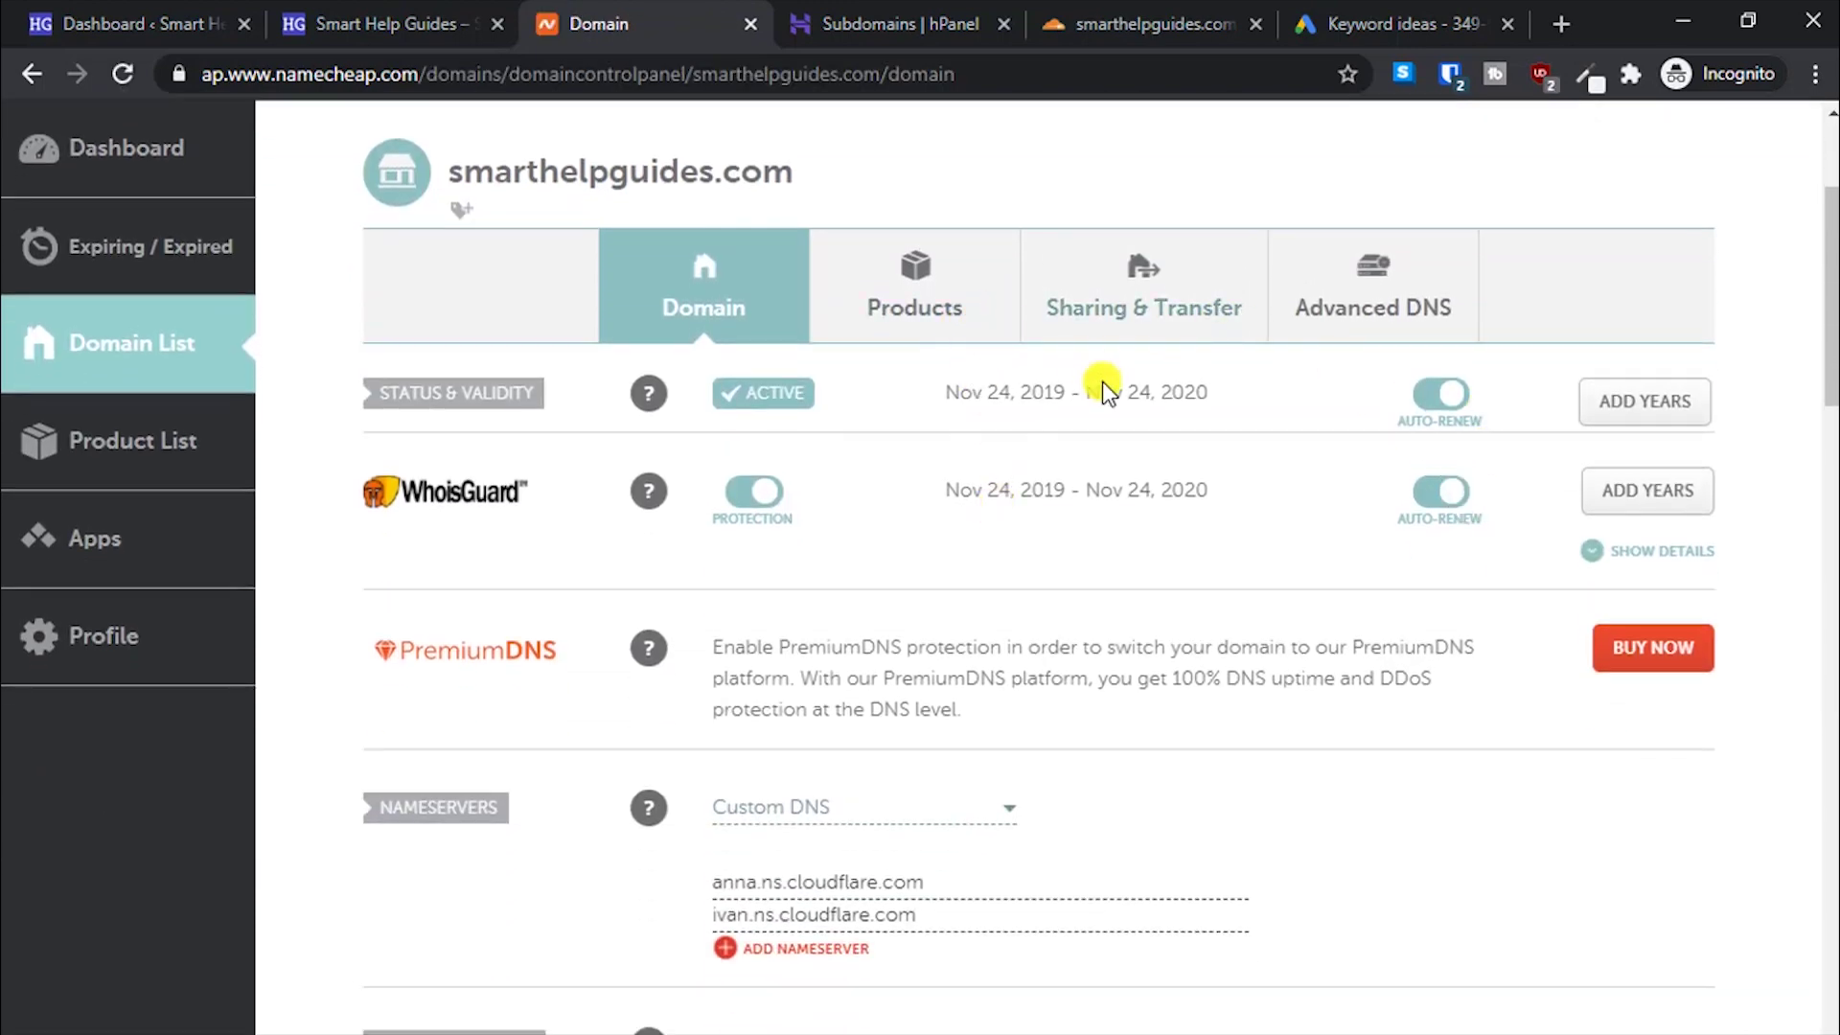
scroll(1102, 393, "down", 1)
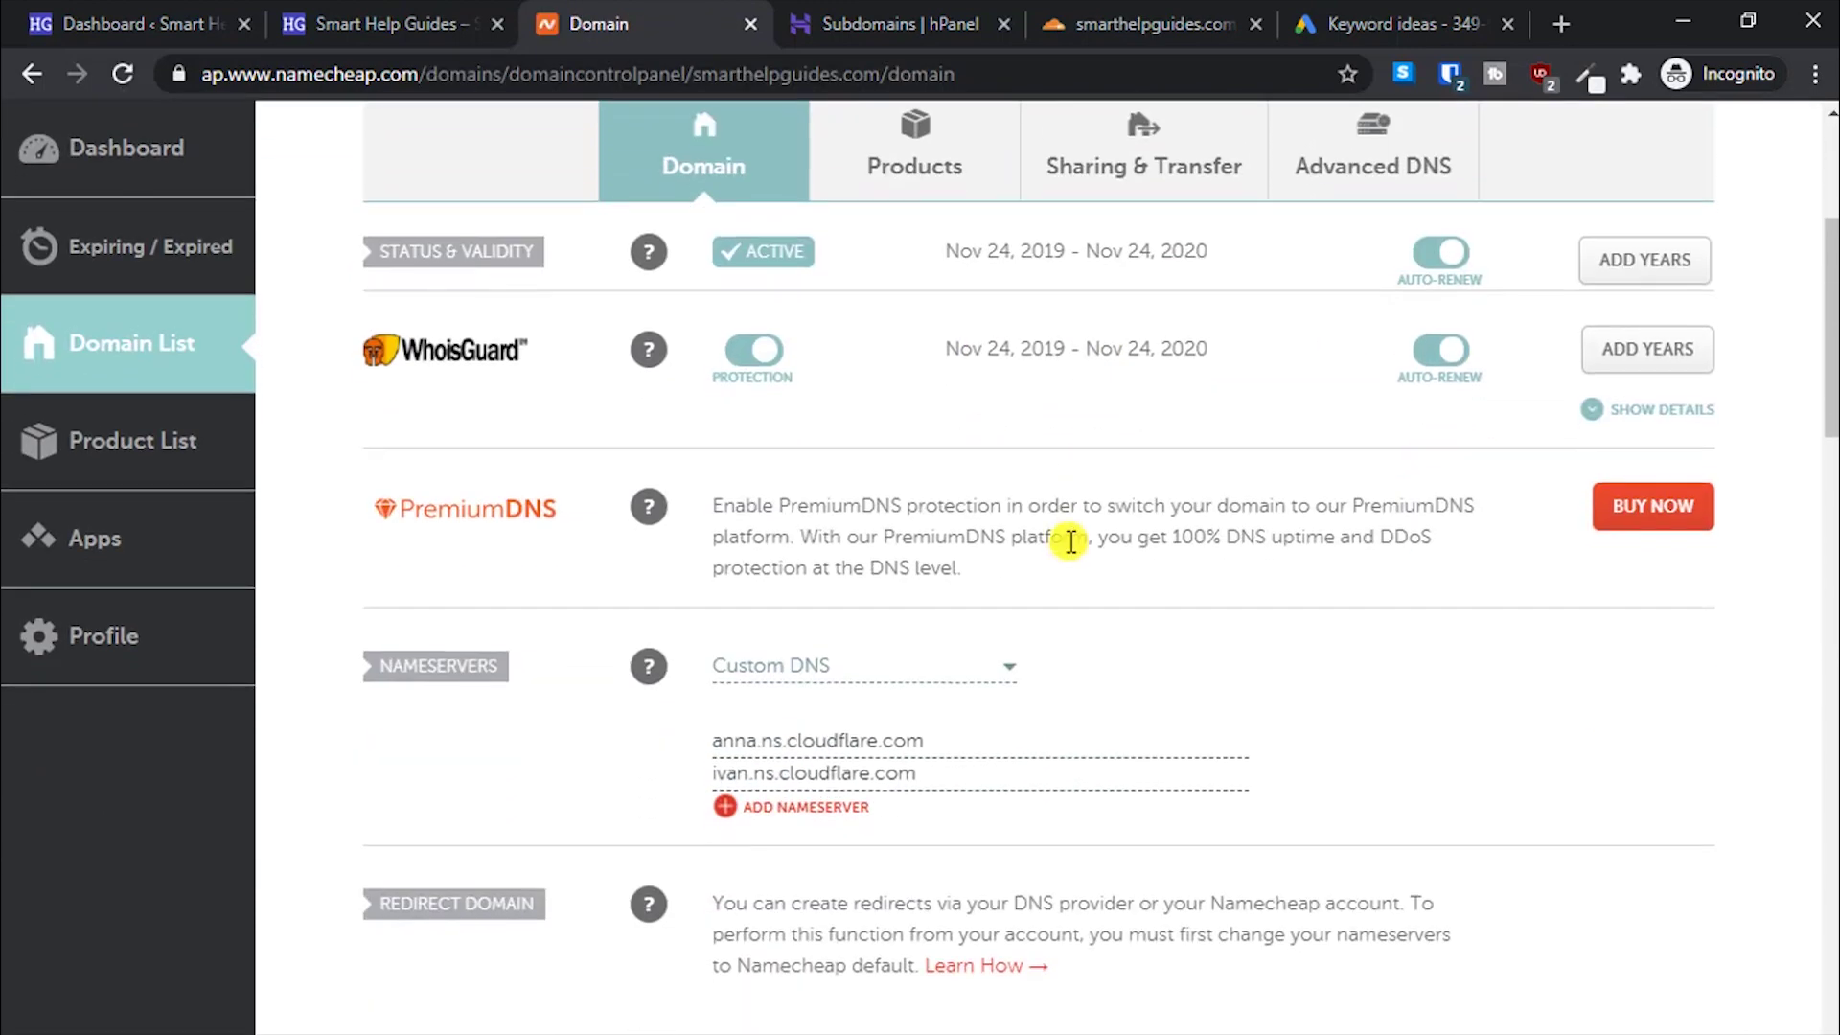
left_click(886, 670)
left_click(1086, 670)
left_click_drag(955, 747, 687, 739)
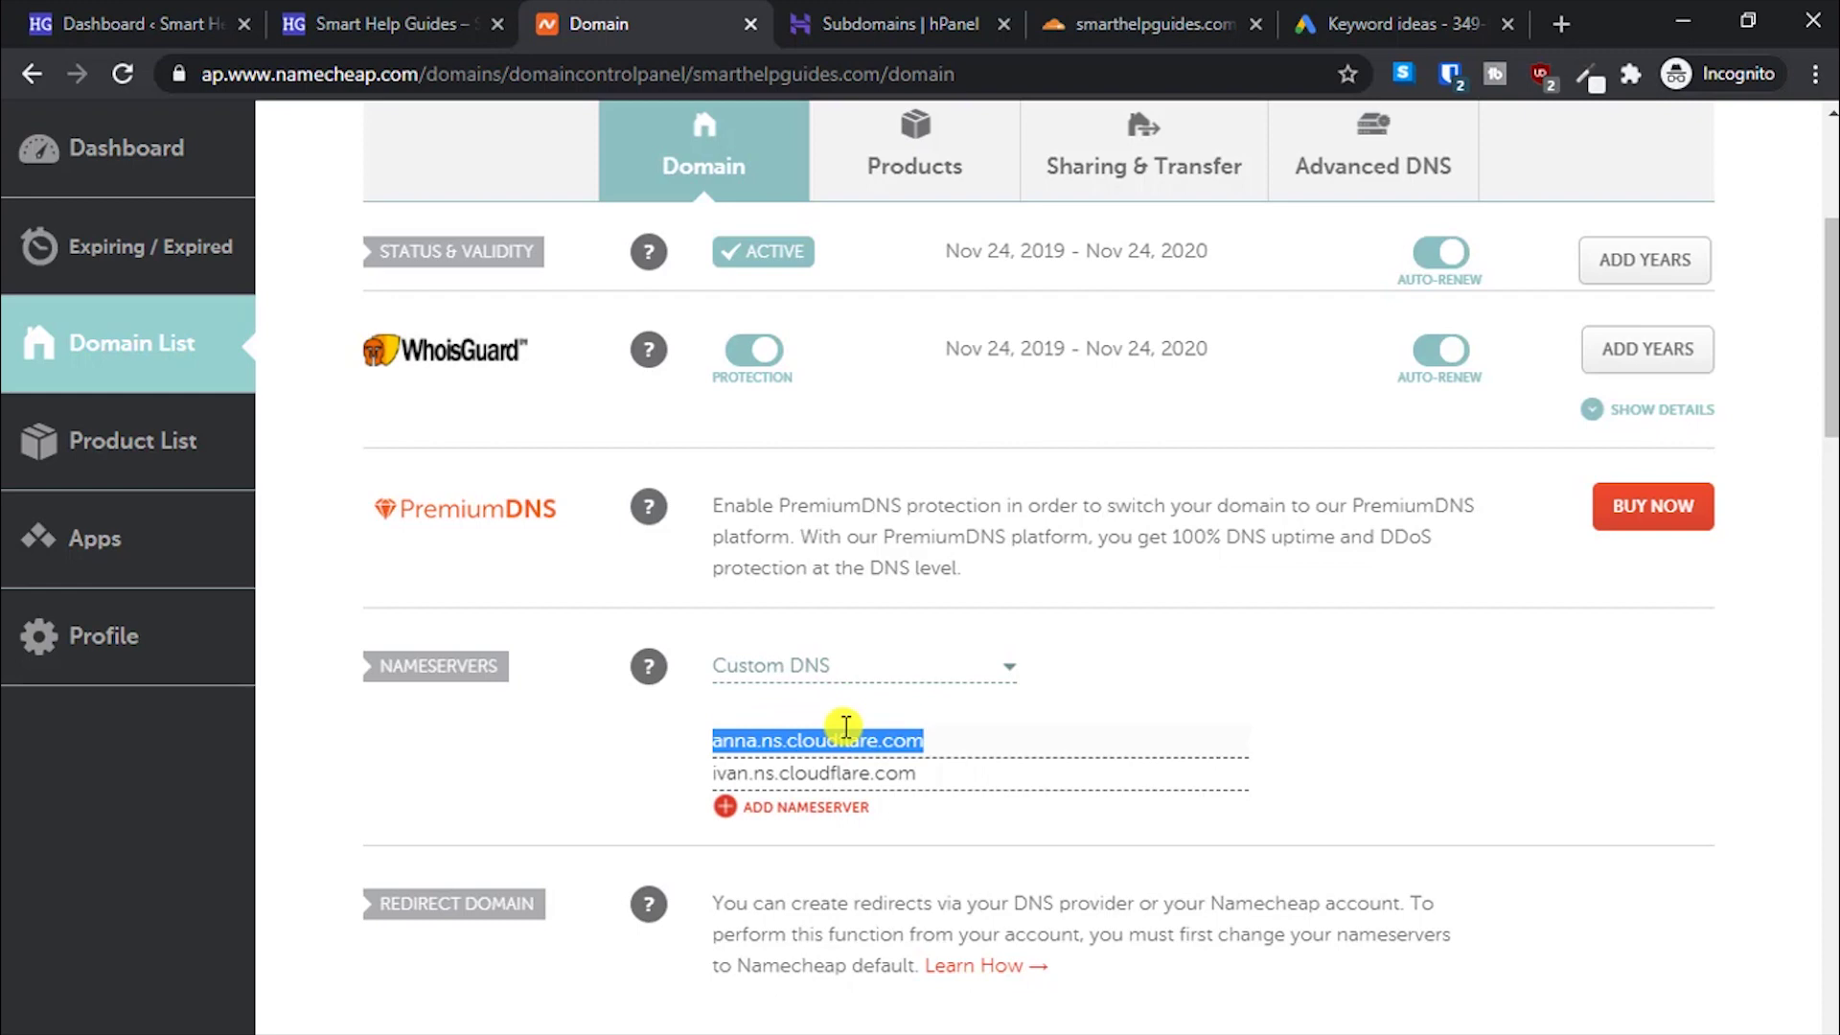
left_click(953, 726)
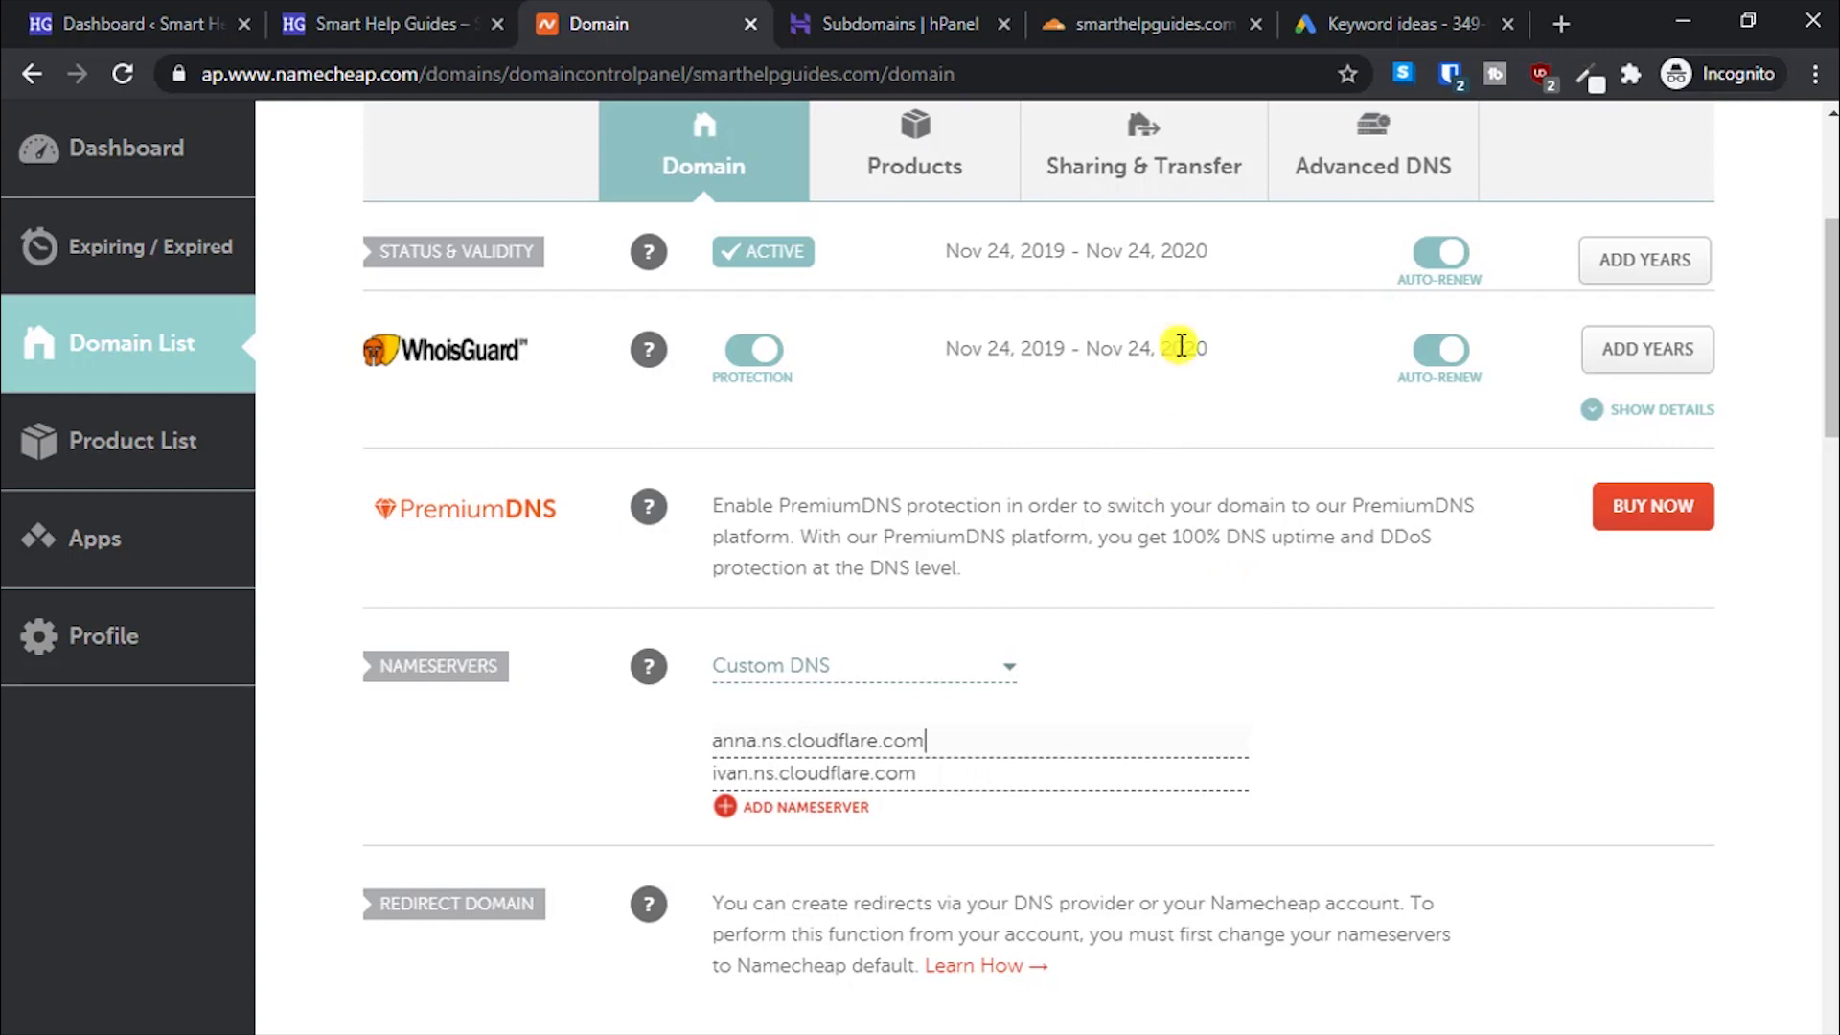
left_click(1184, 12)
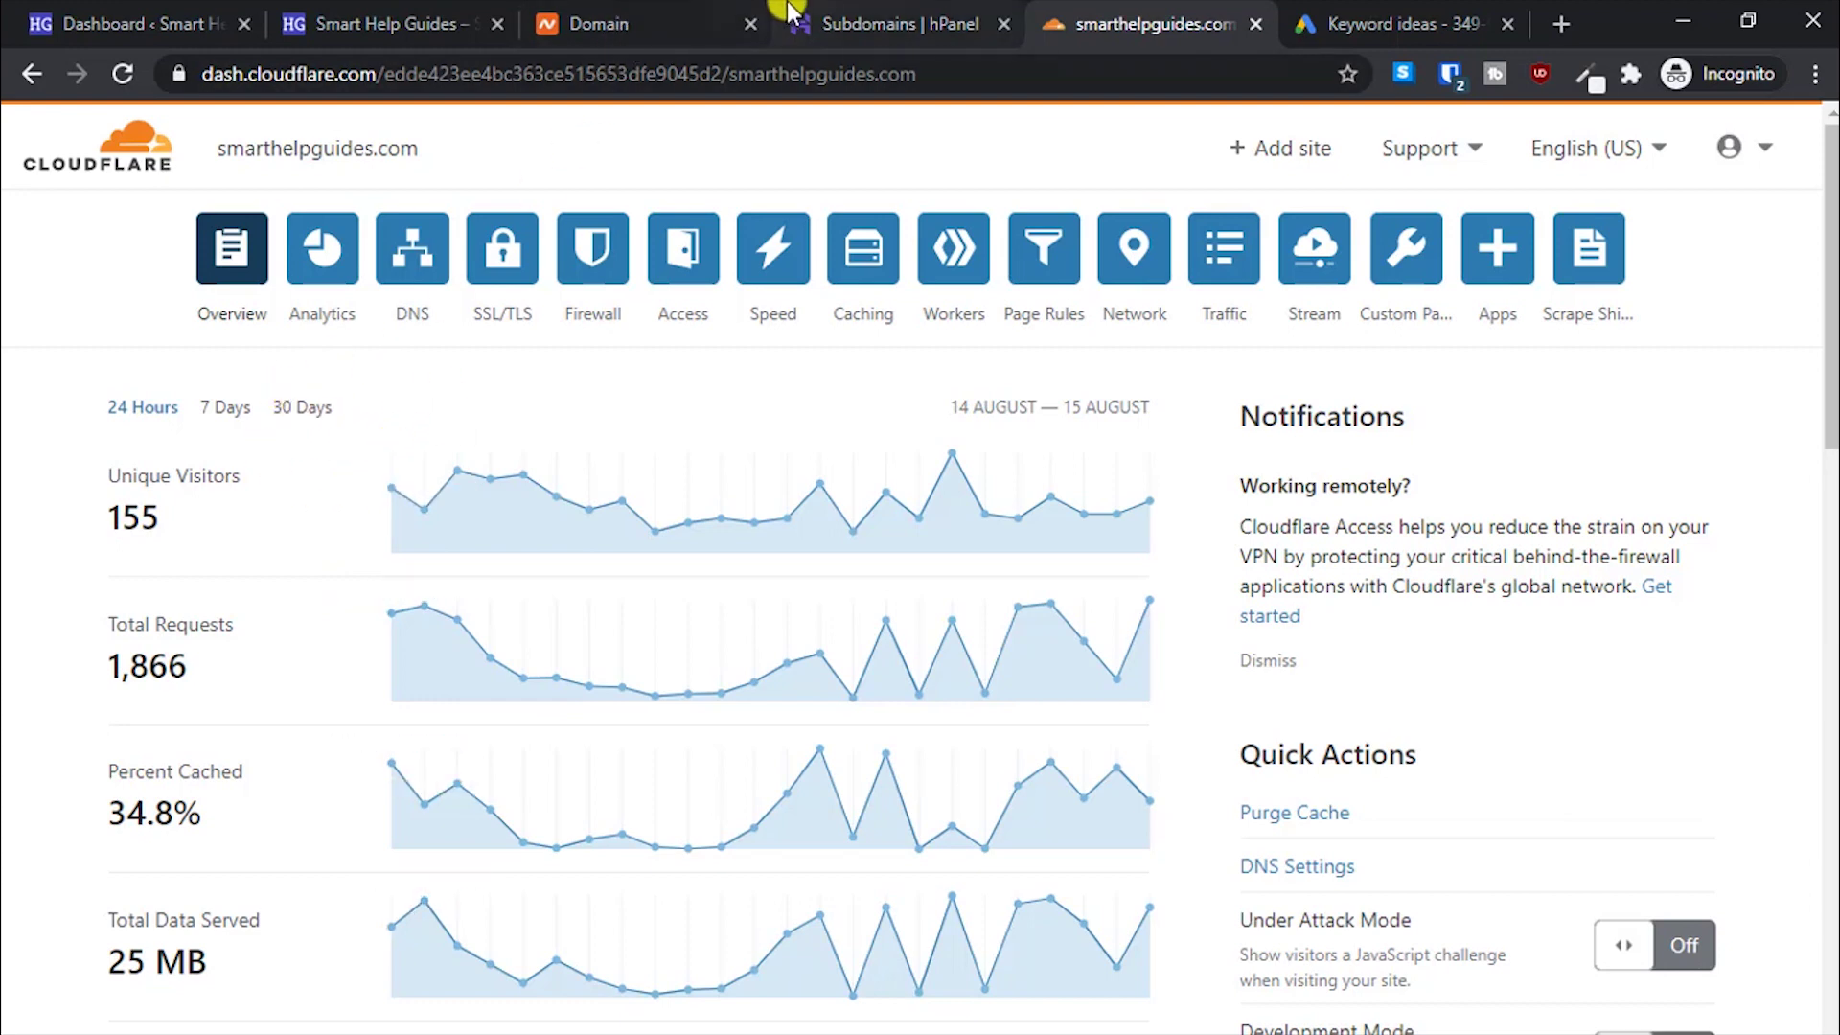
left_click(814, 19)
left_click(1101, 12)
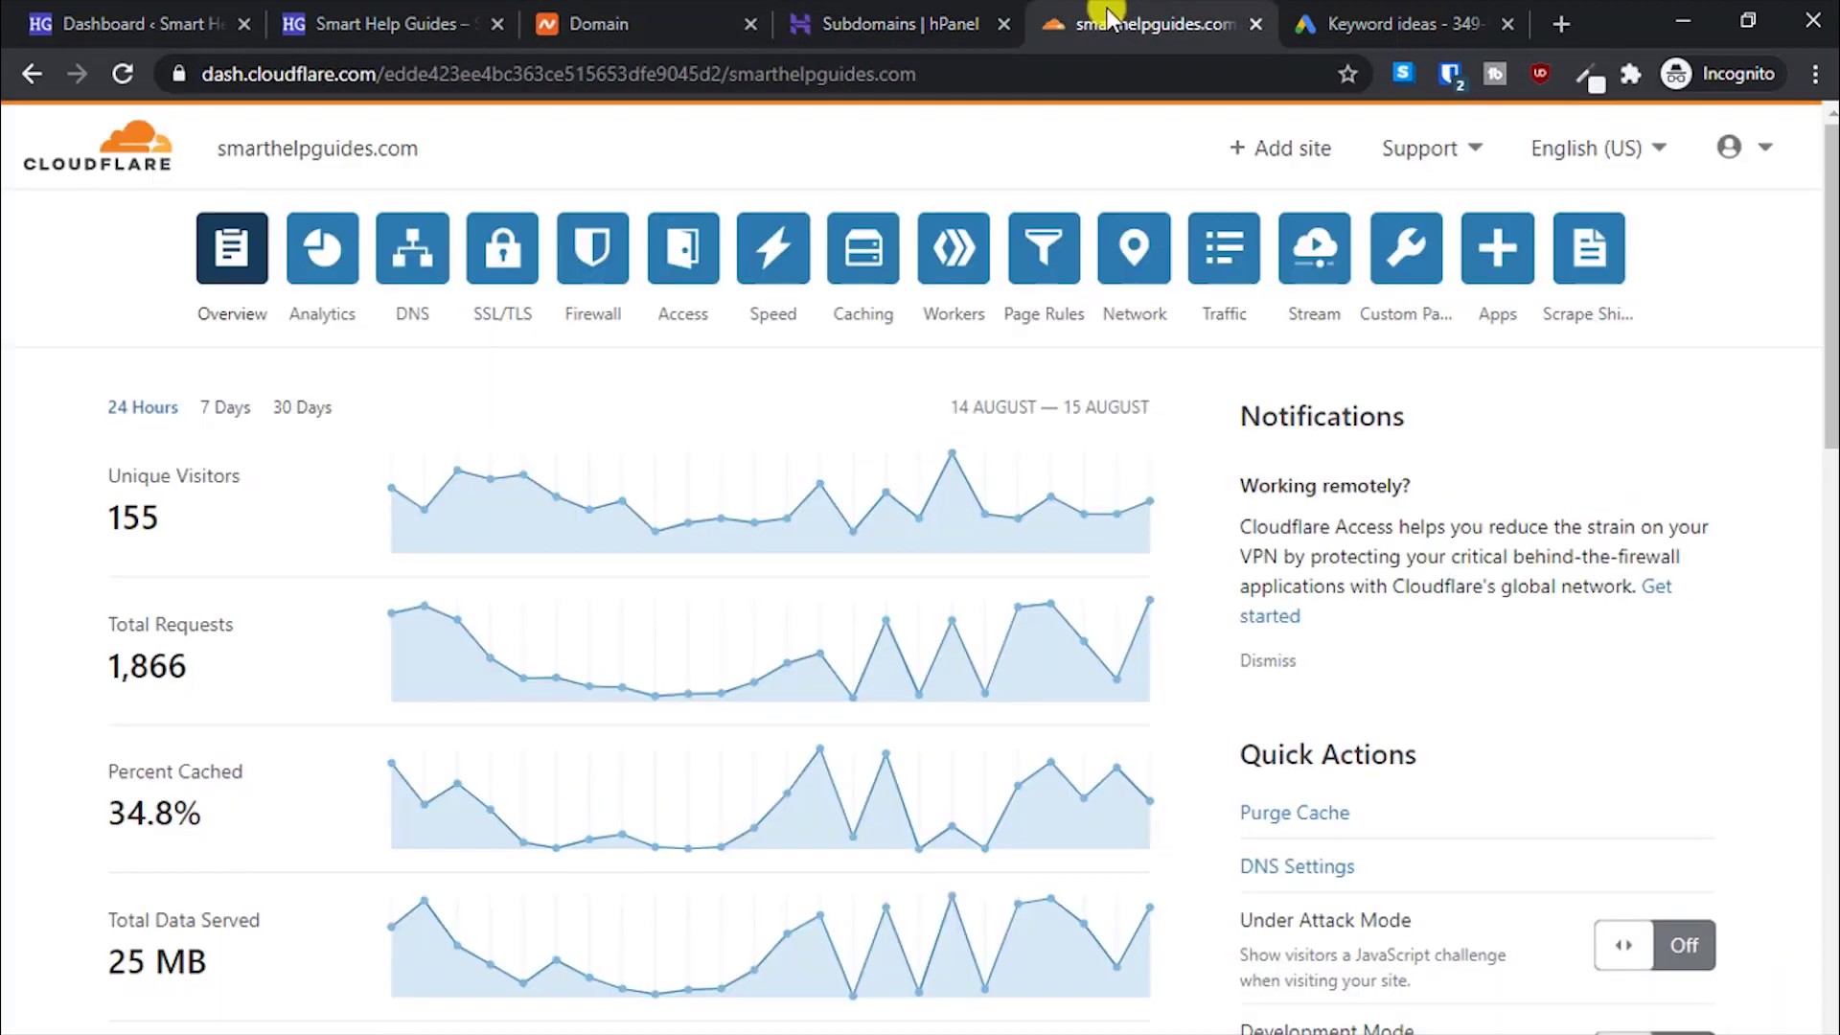
left_click(657, 15)
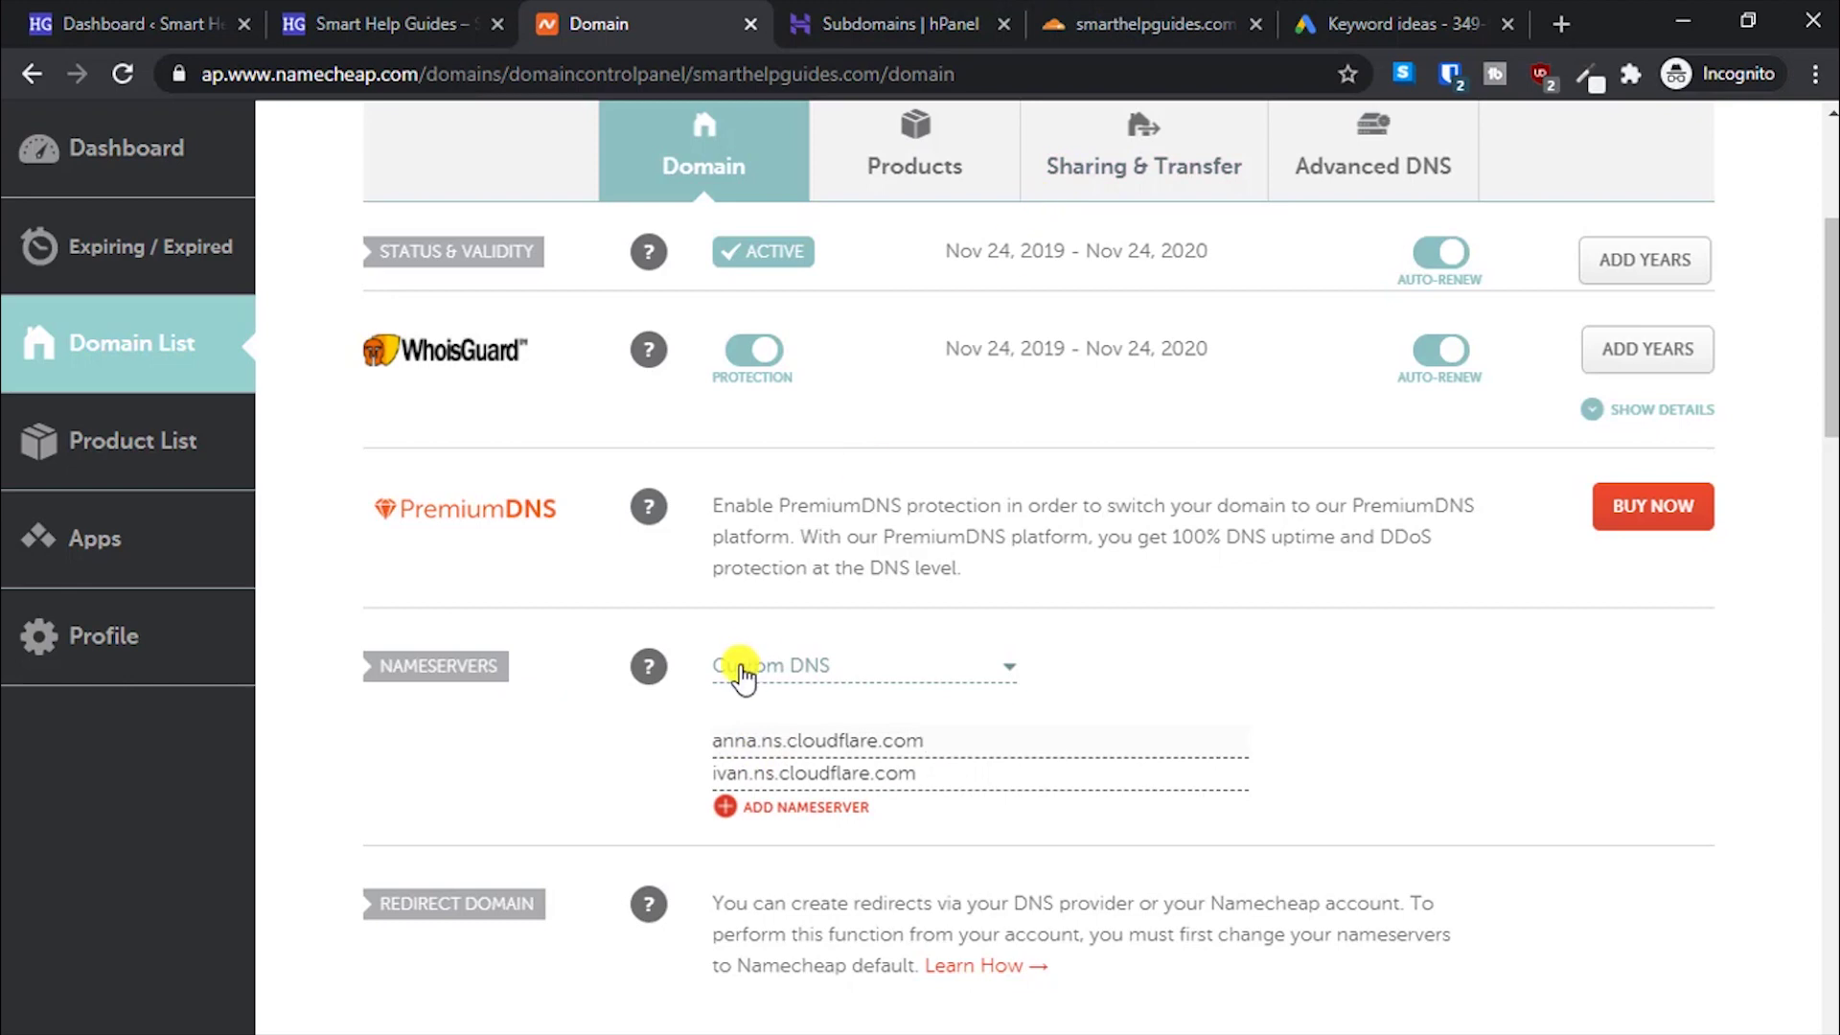
left_click_drag(1092, 14, 843, 11)
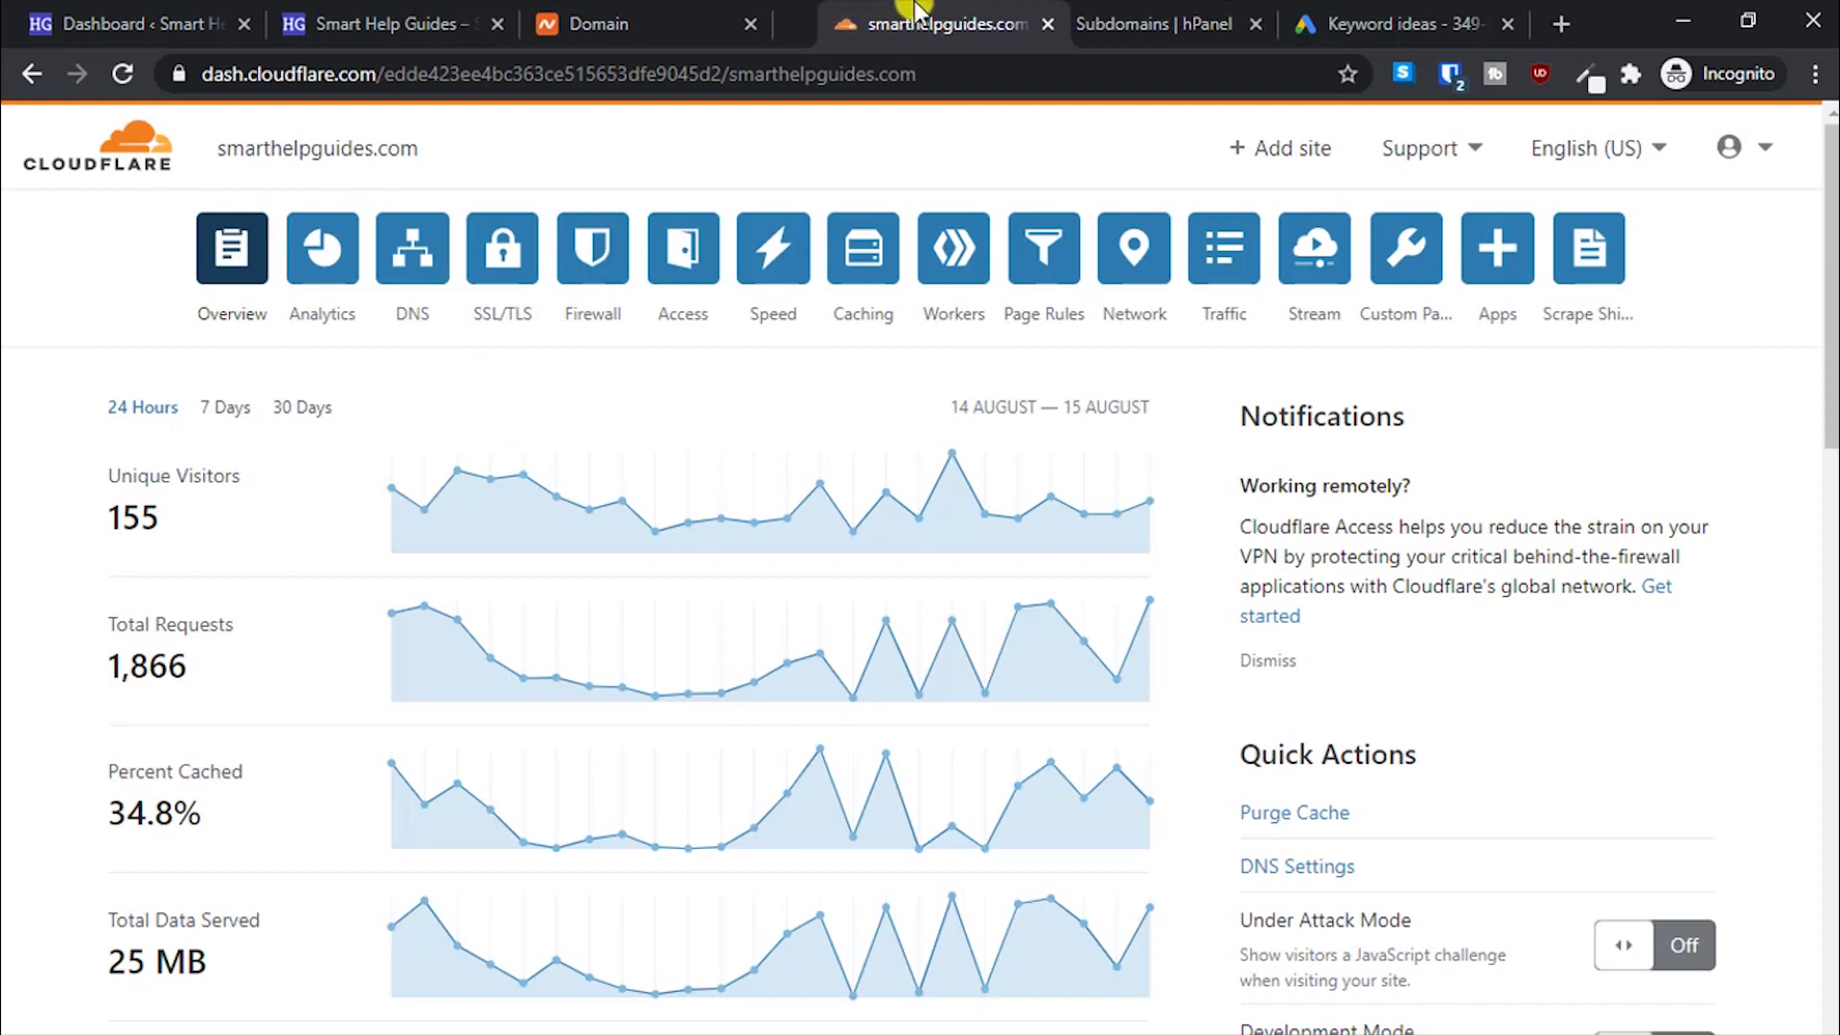
left_click(1140, 12)
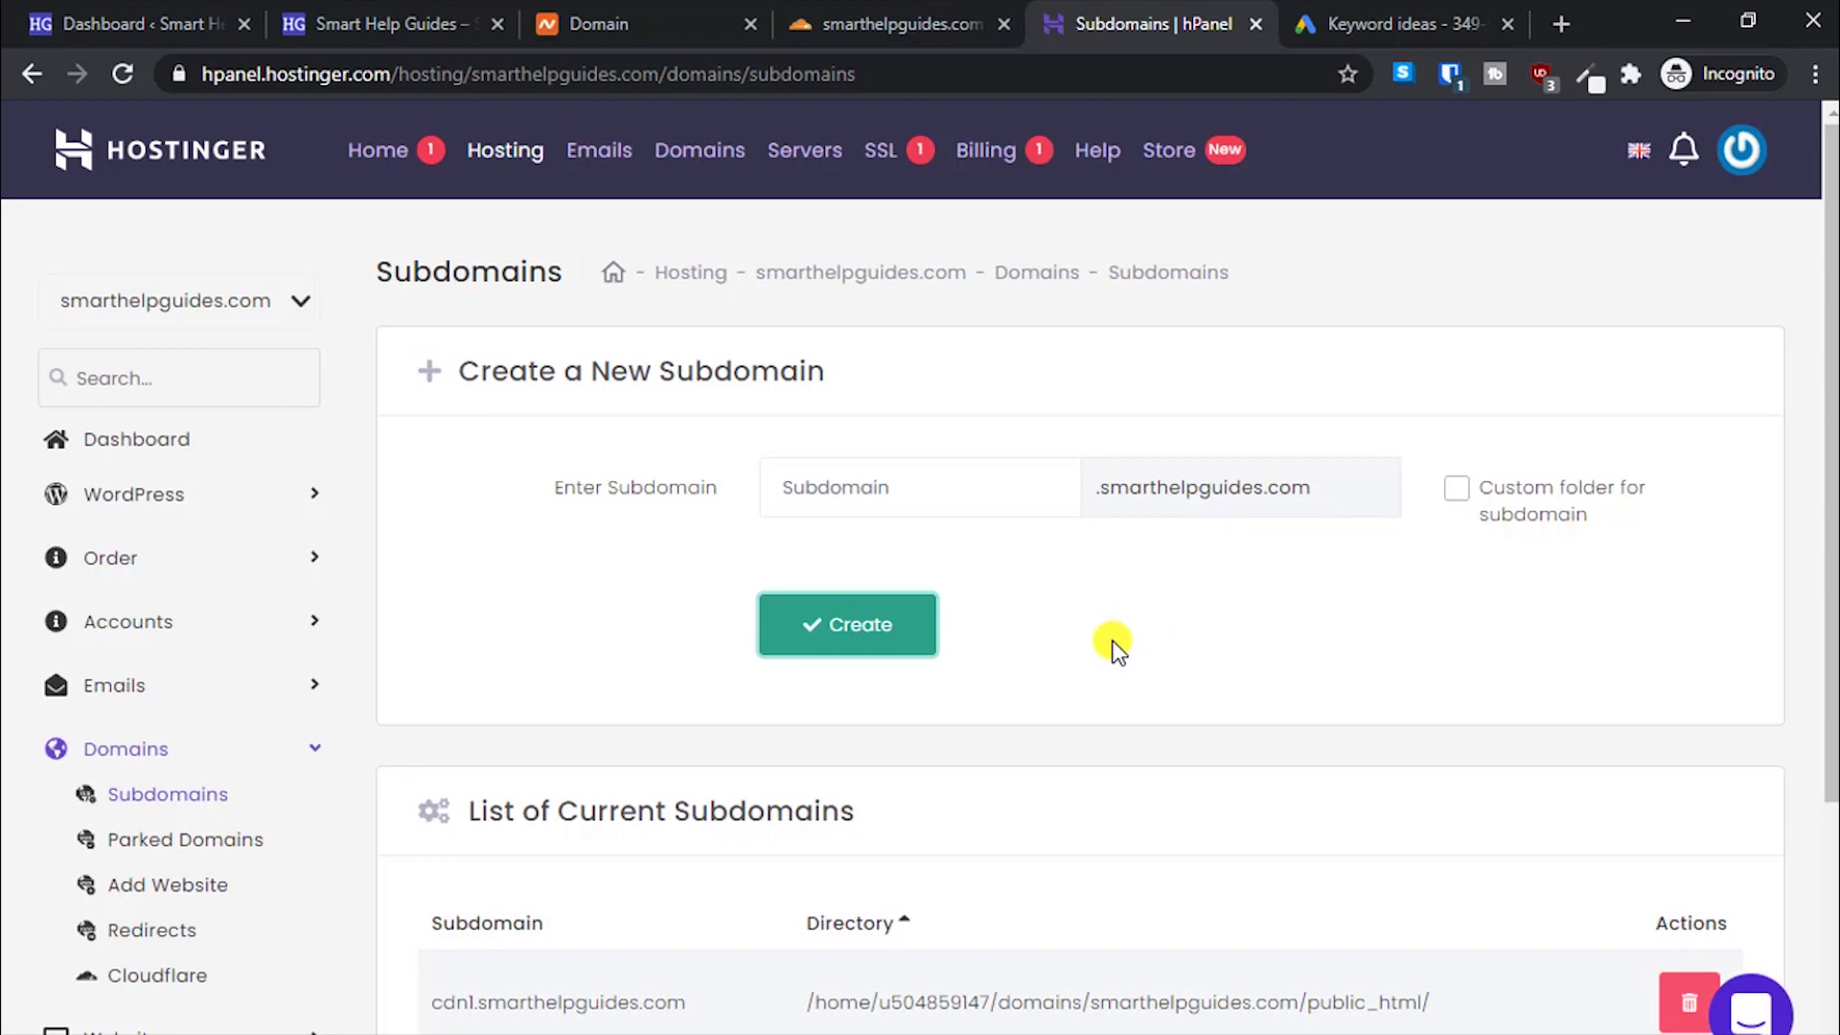
scroll(1112, 656, "down", 3)
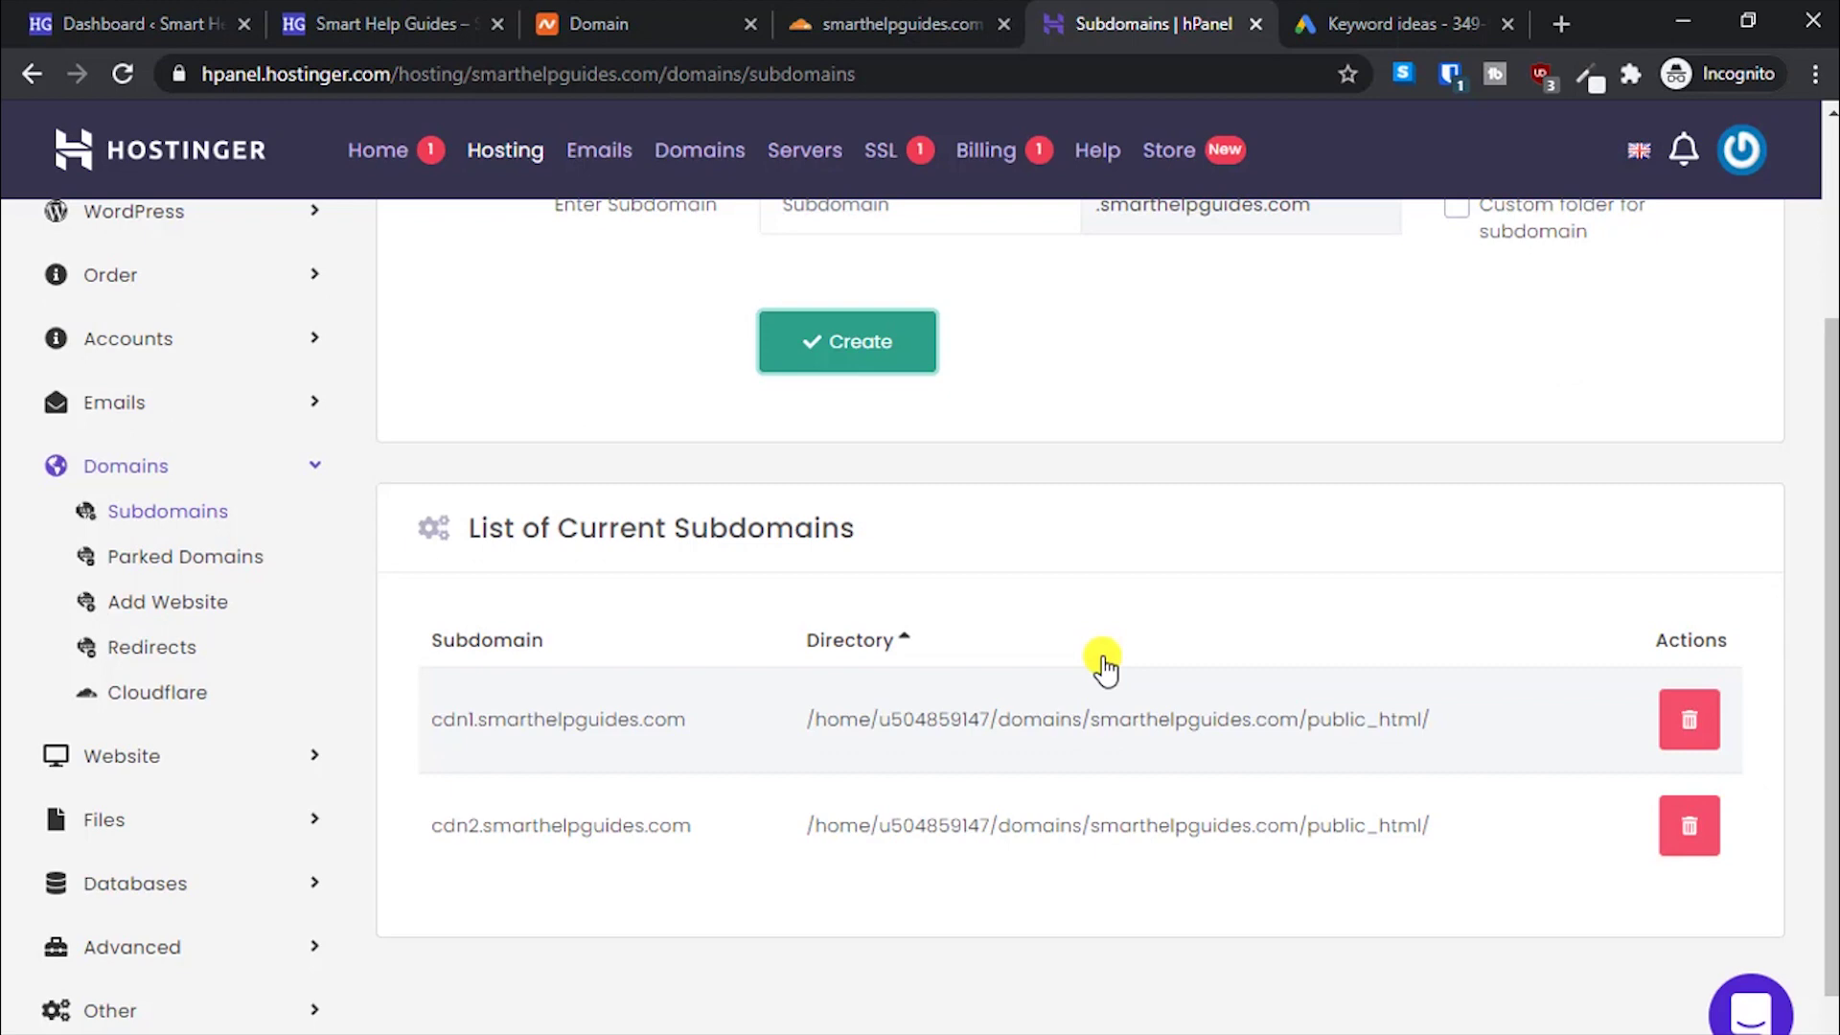
scroll(1104, 666, "up", 3)
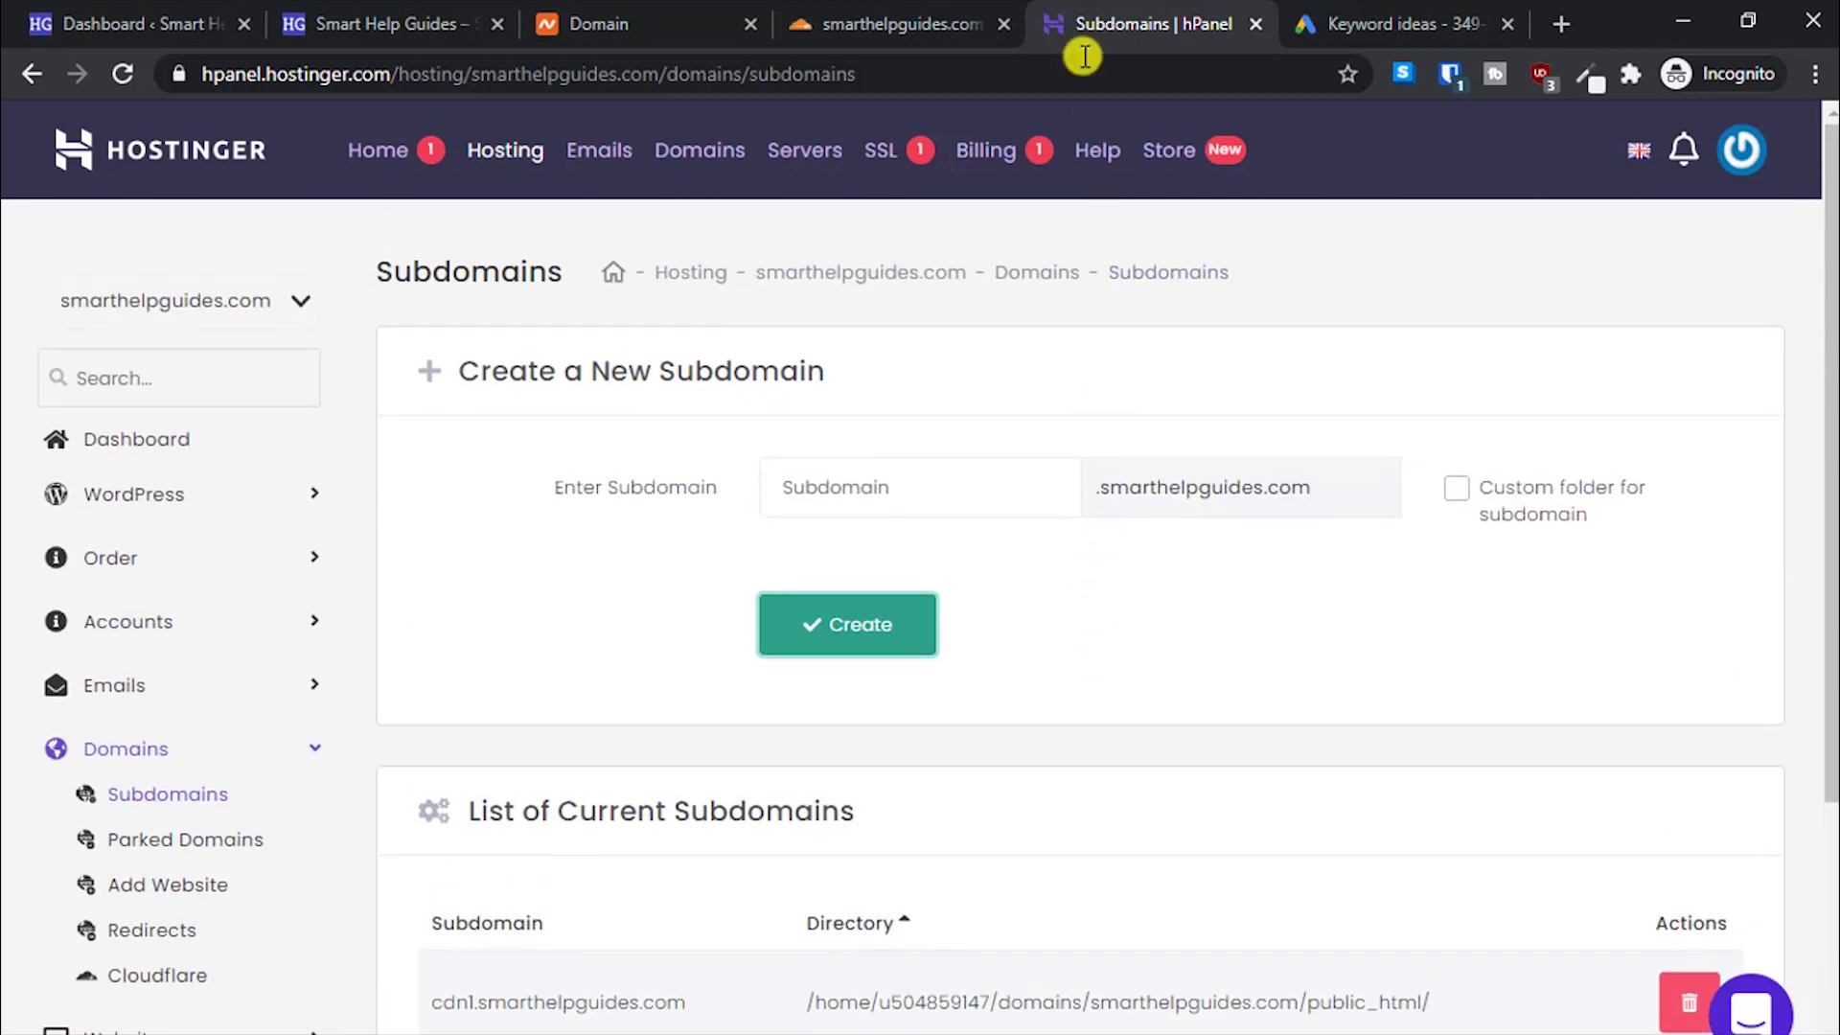
left_click(967, 17)
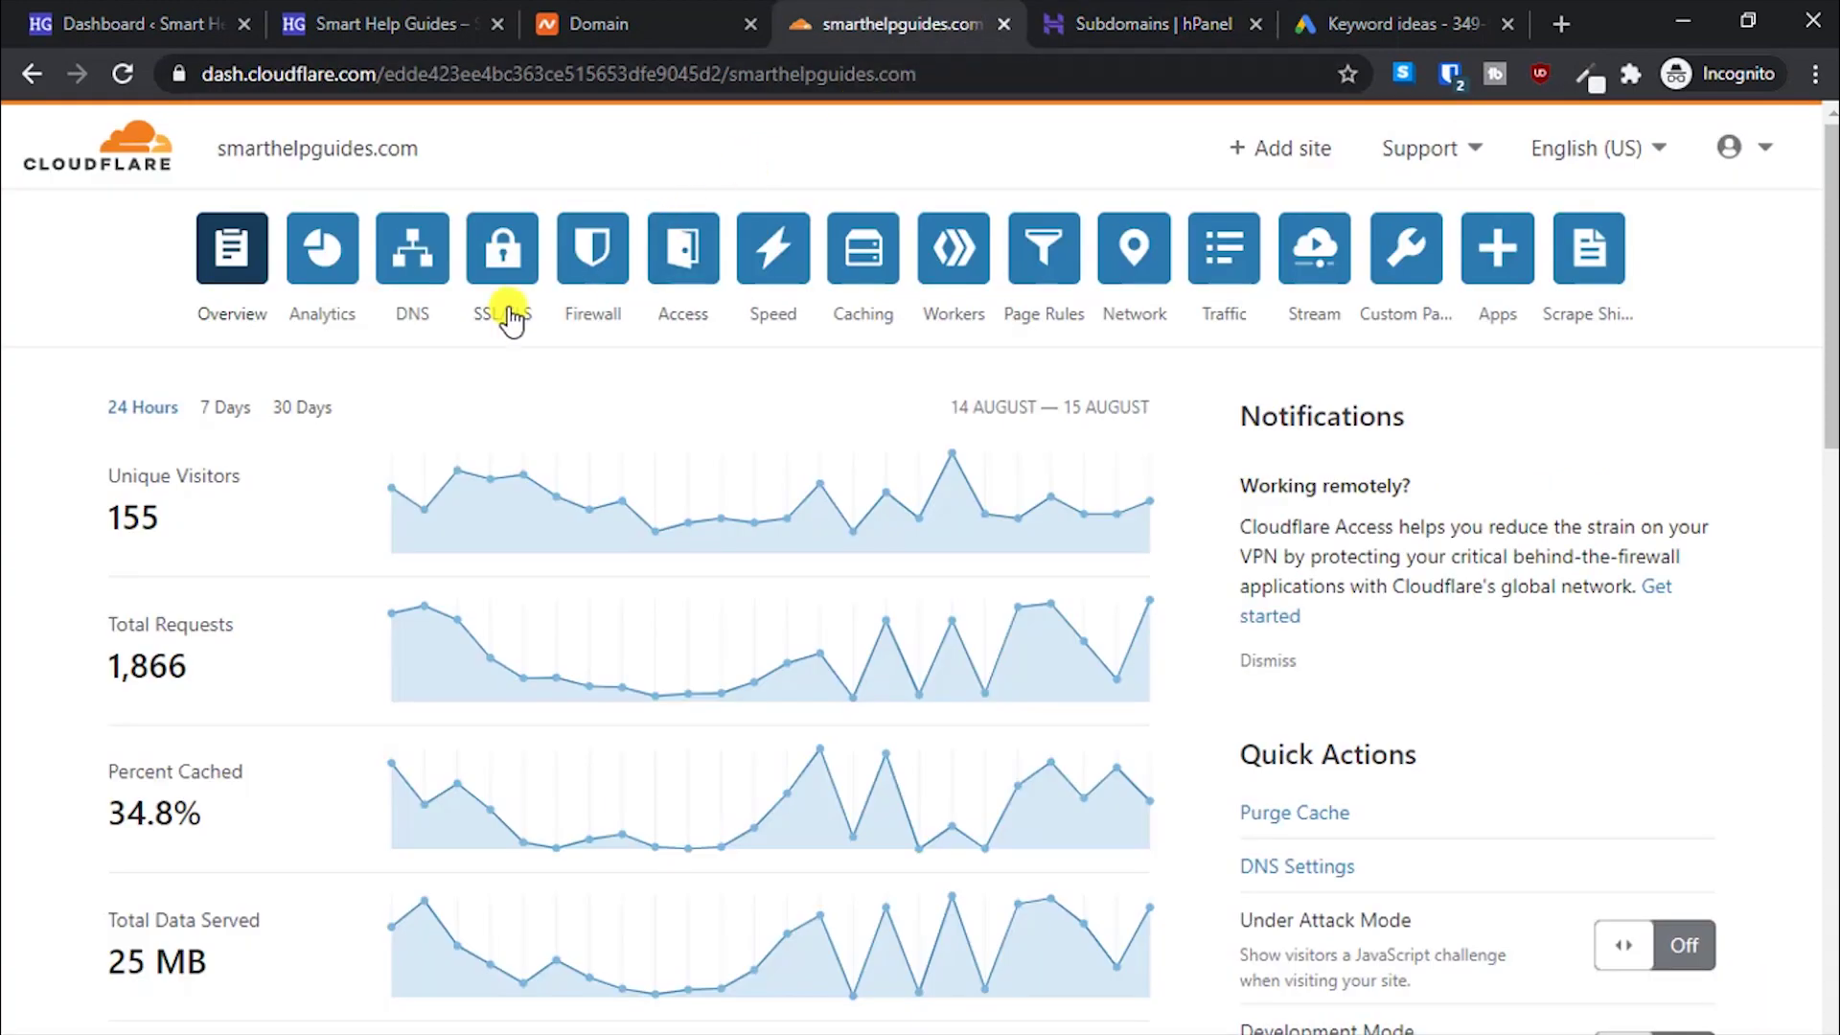
Step: Delete the old cdn2 DNS record pointing to 198.54.114.227
left_click(449, 254)
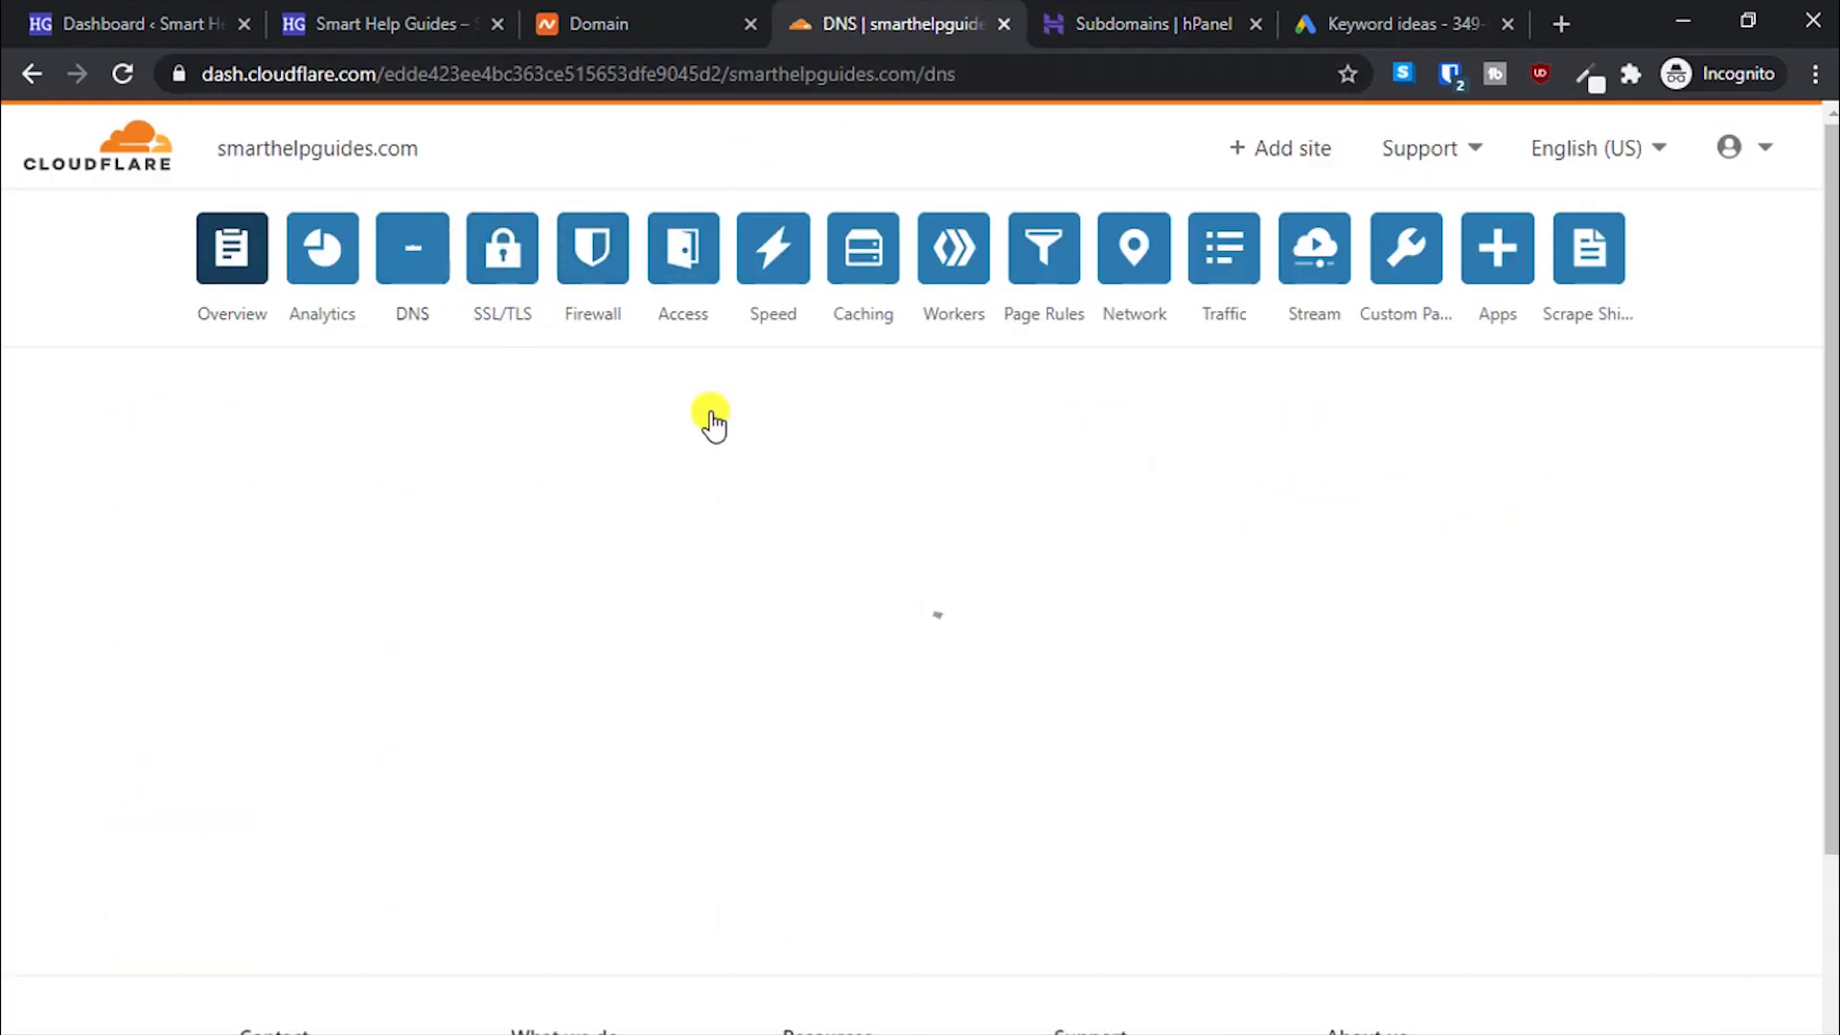
scroll(161, 513, "down", 2)
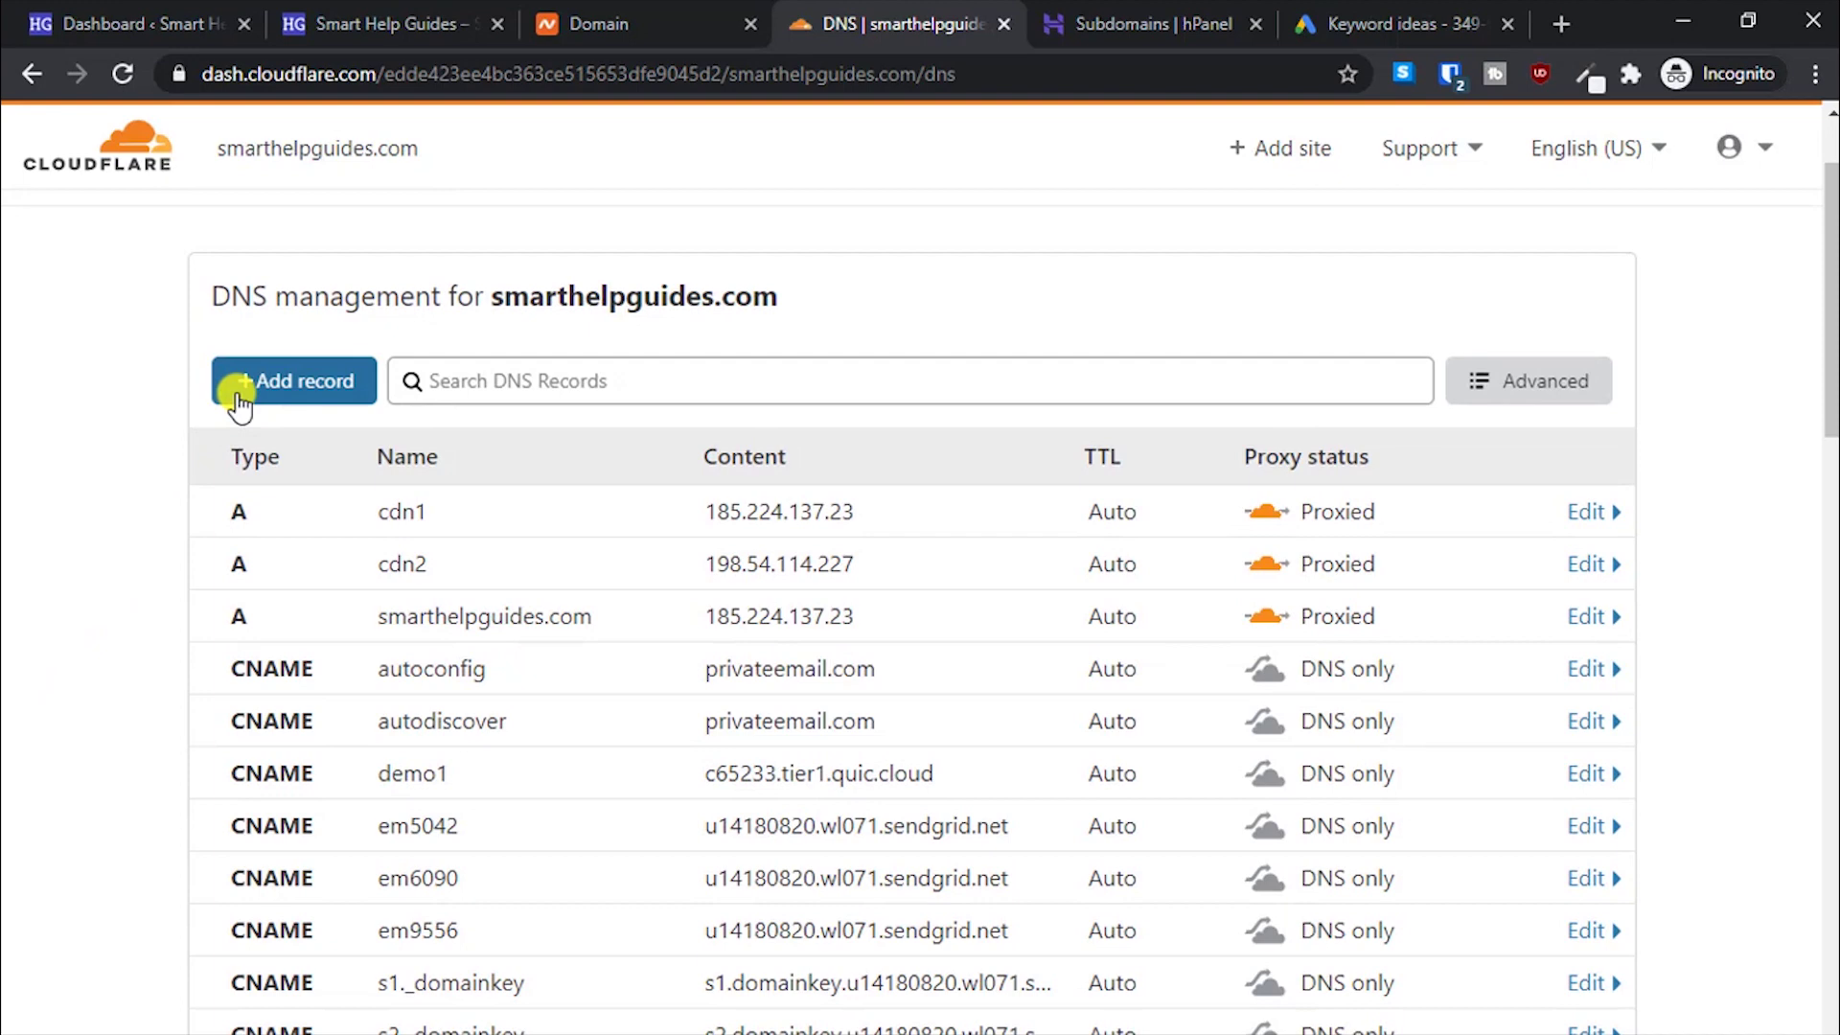
left_click(383, 557)
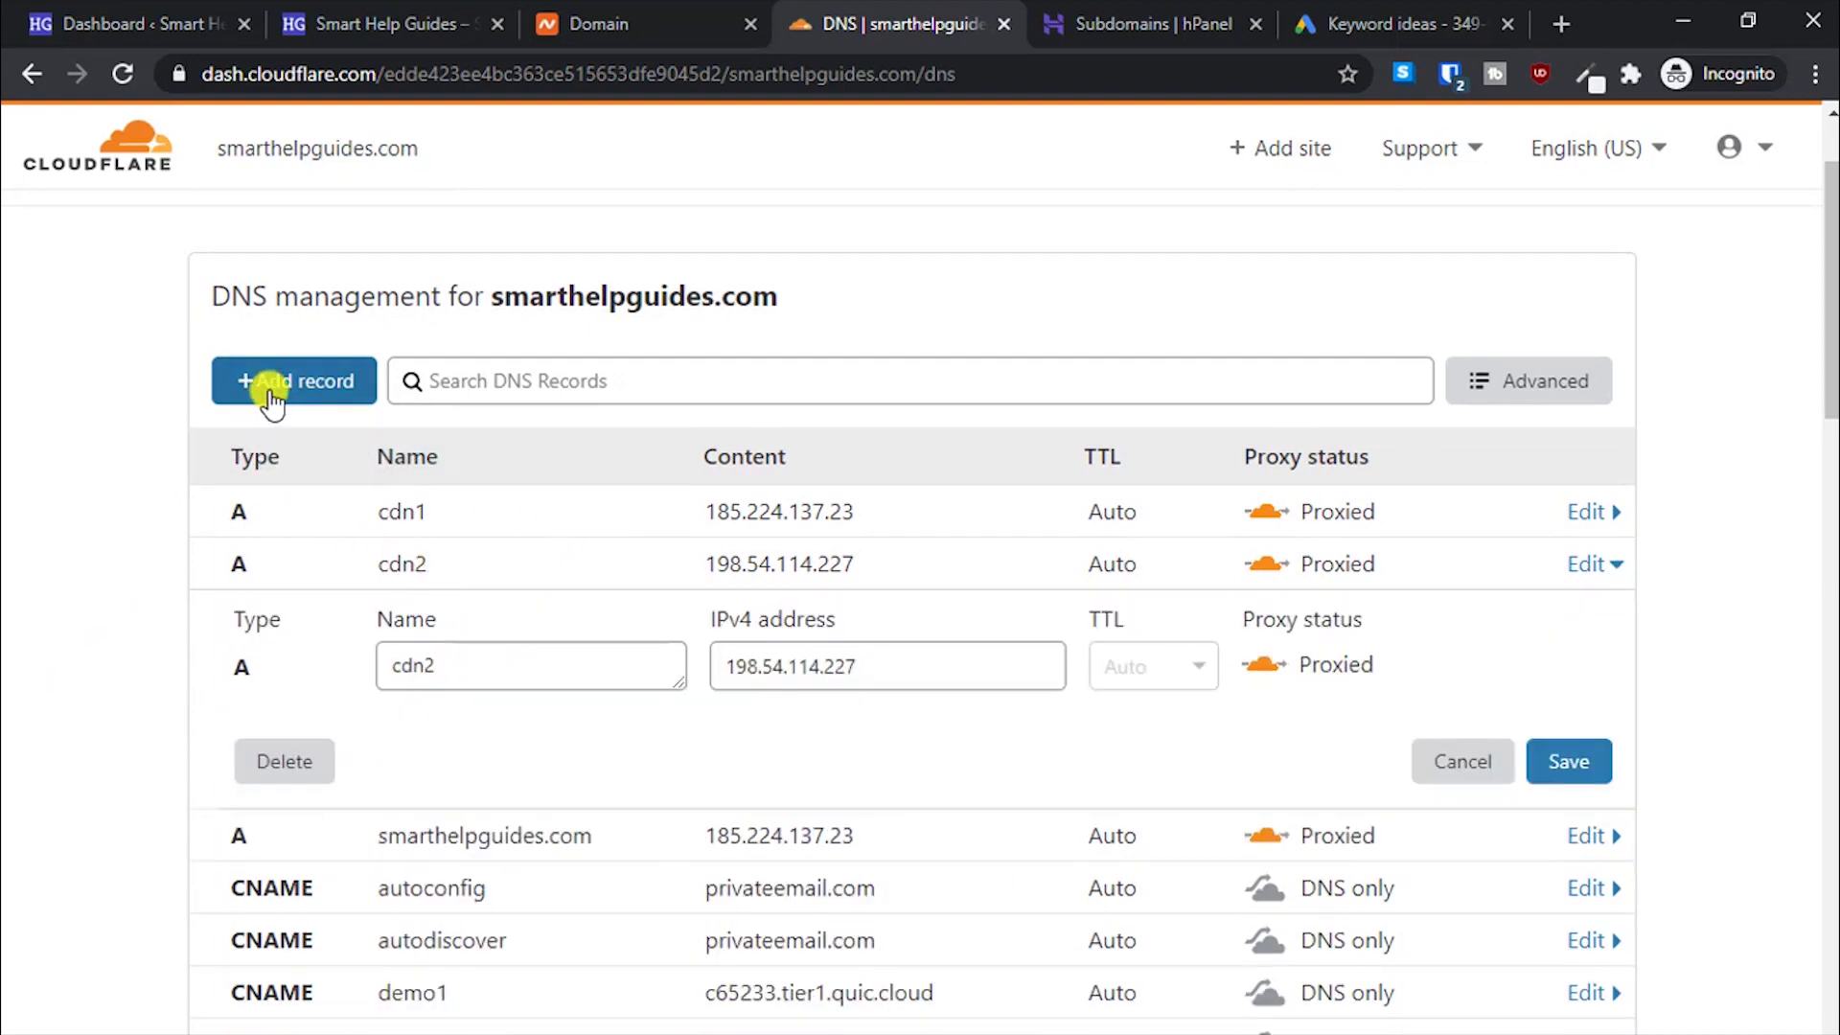
left_click(278, 764)
left_click(1406, 723)
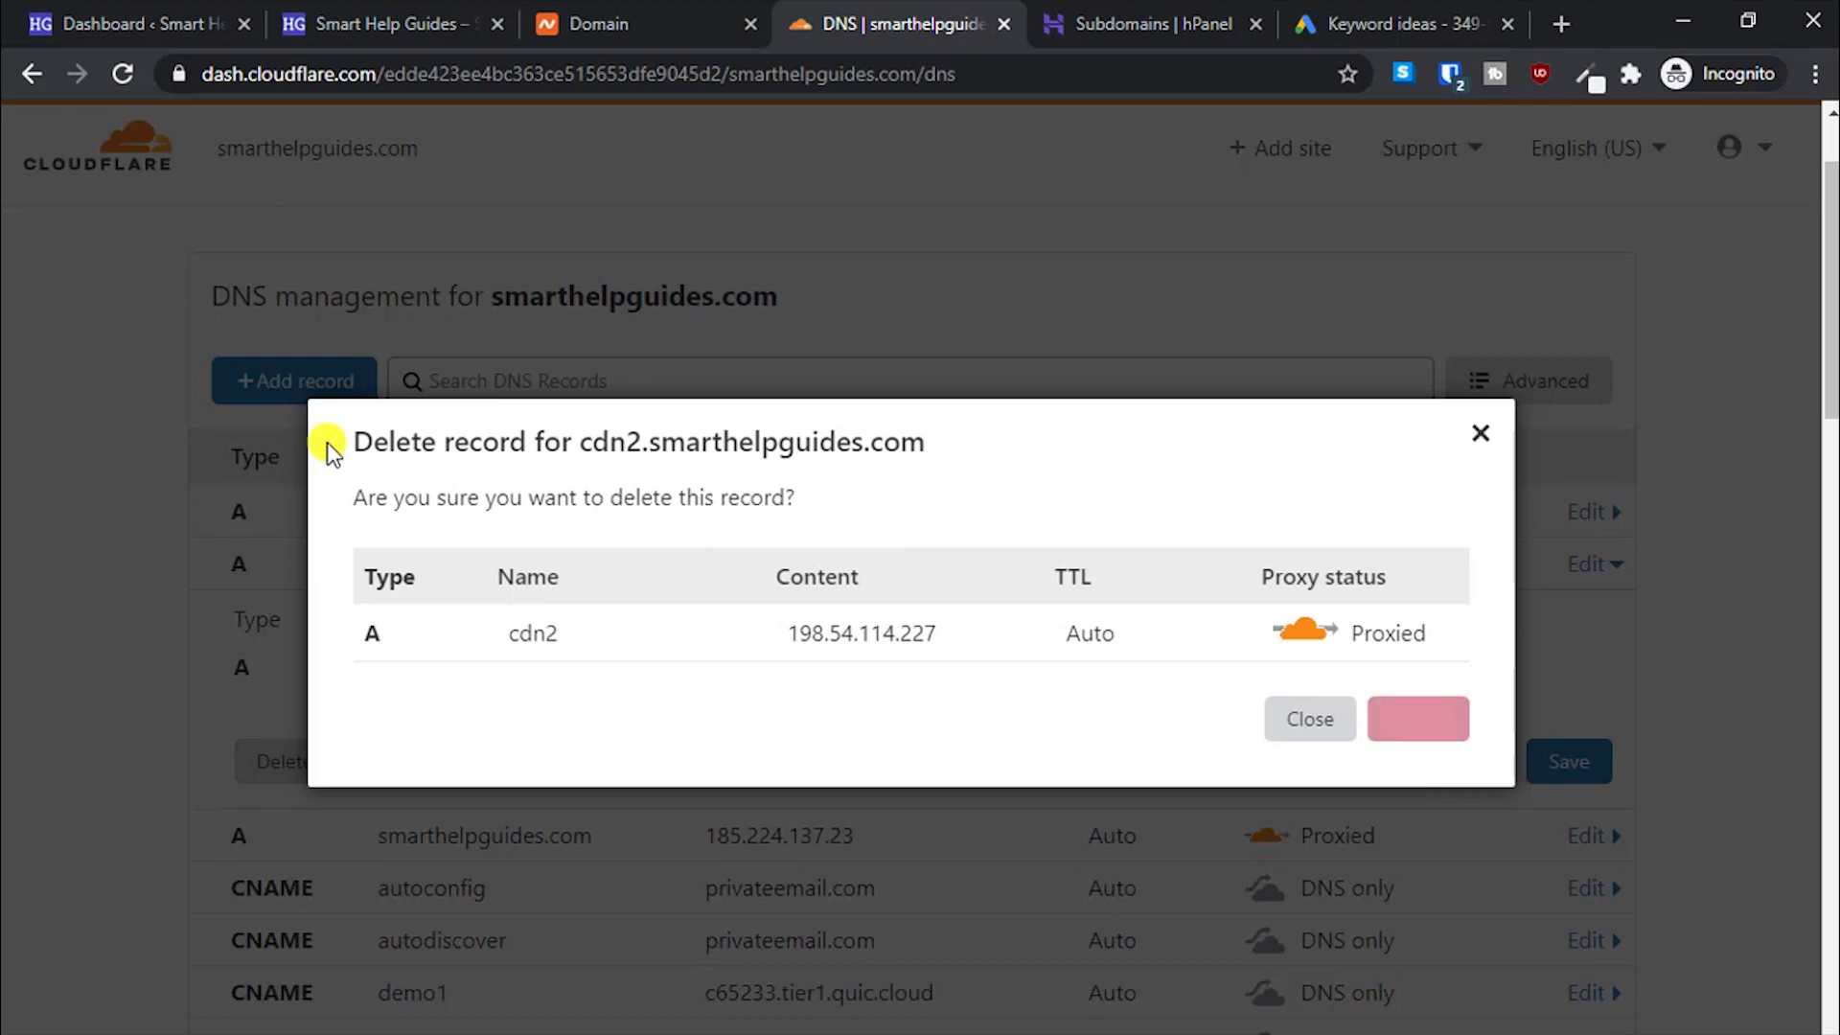
Step: Add a new cdn2 A record using the root domain's IP 185.224.137.23
left_click(302, 382)
left_click(430, 539)
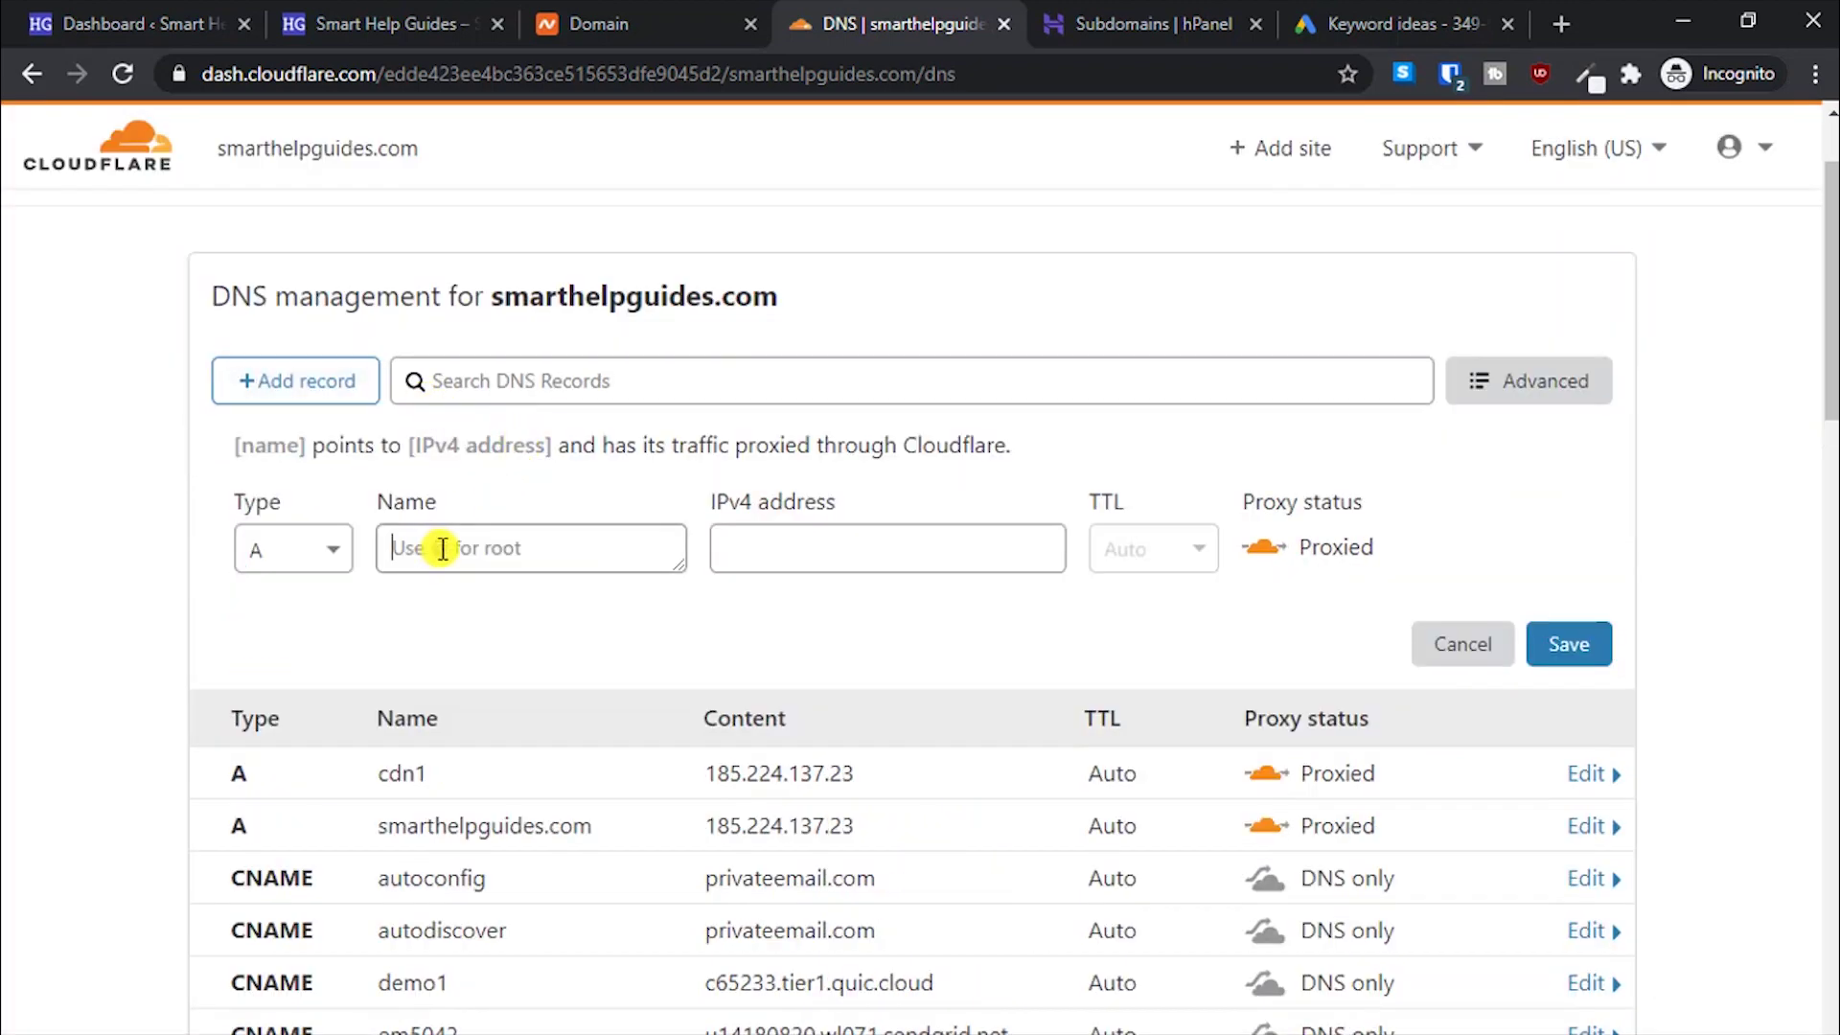
type("cd")
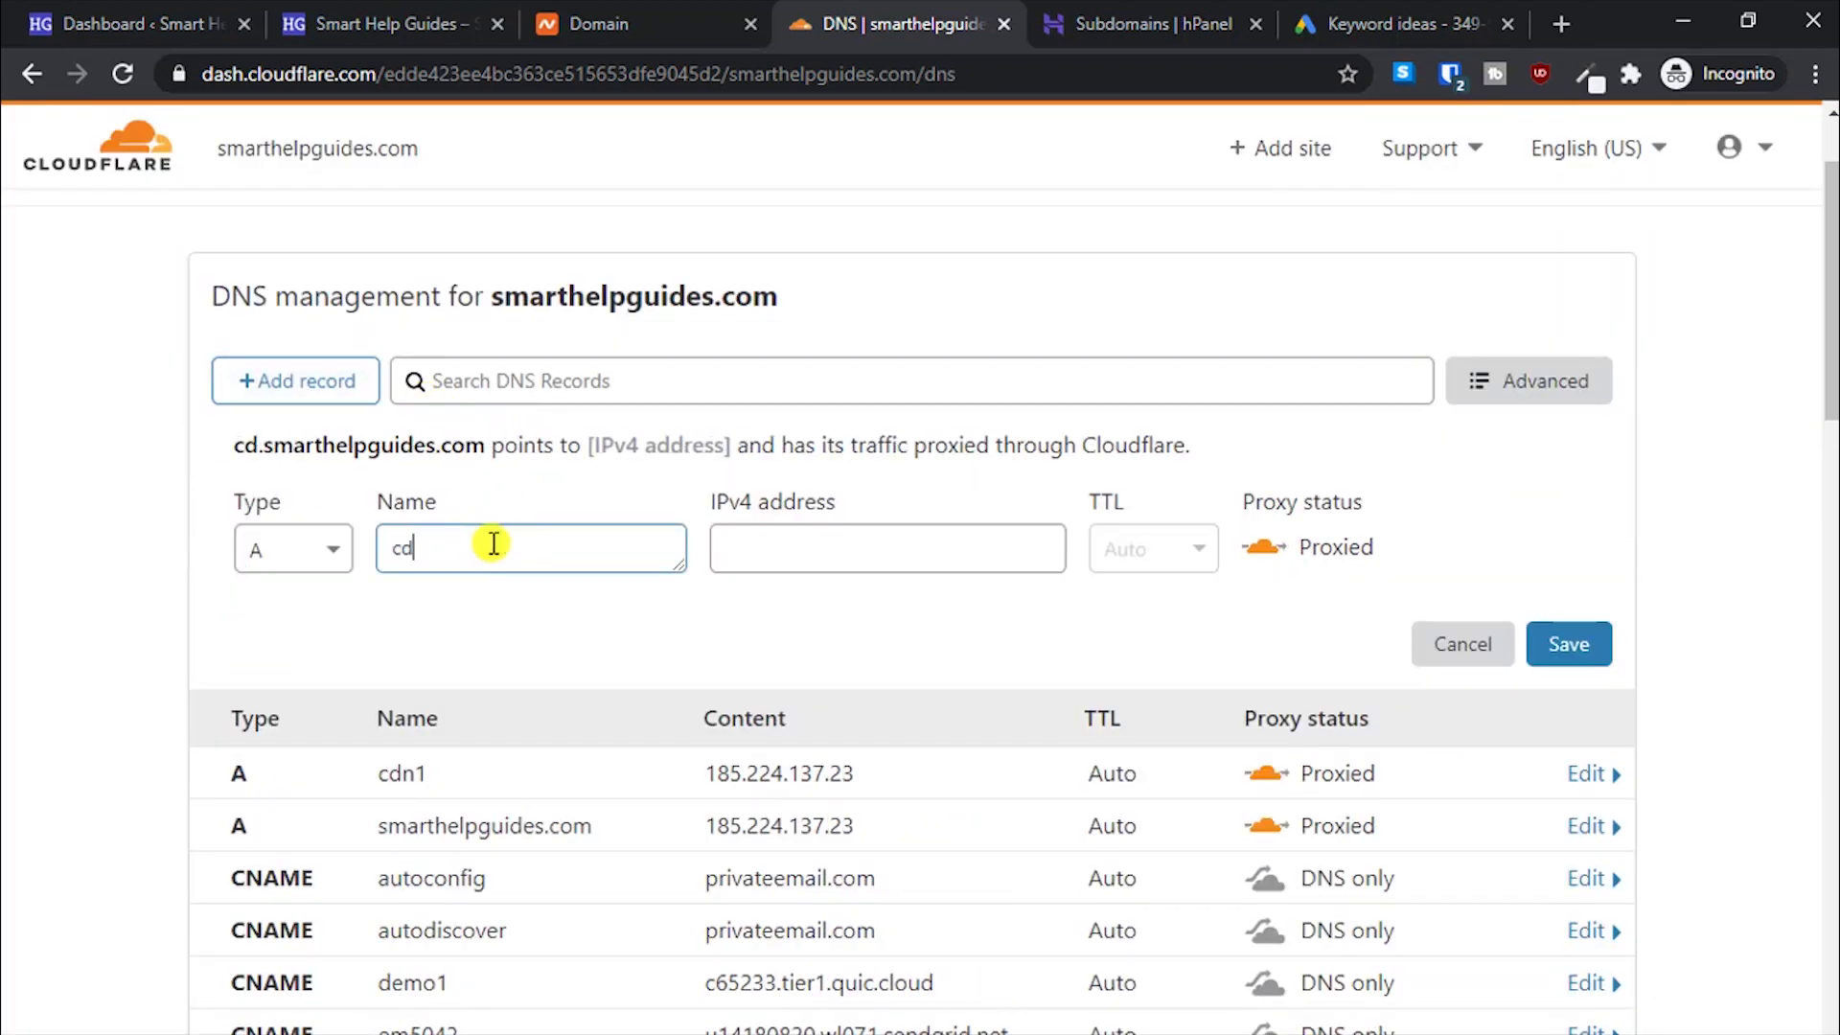
type("n2")
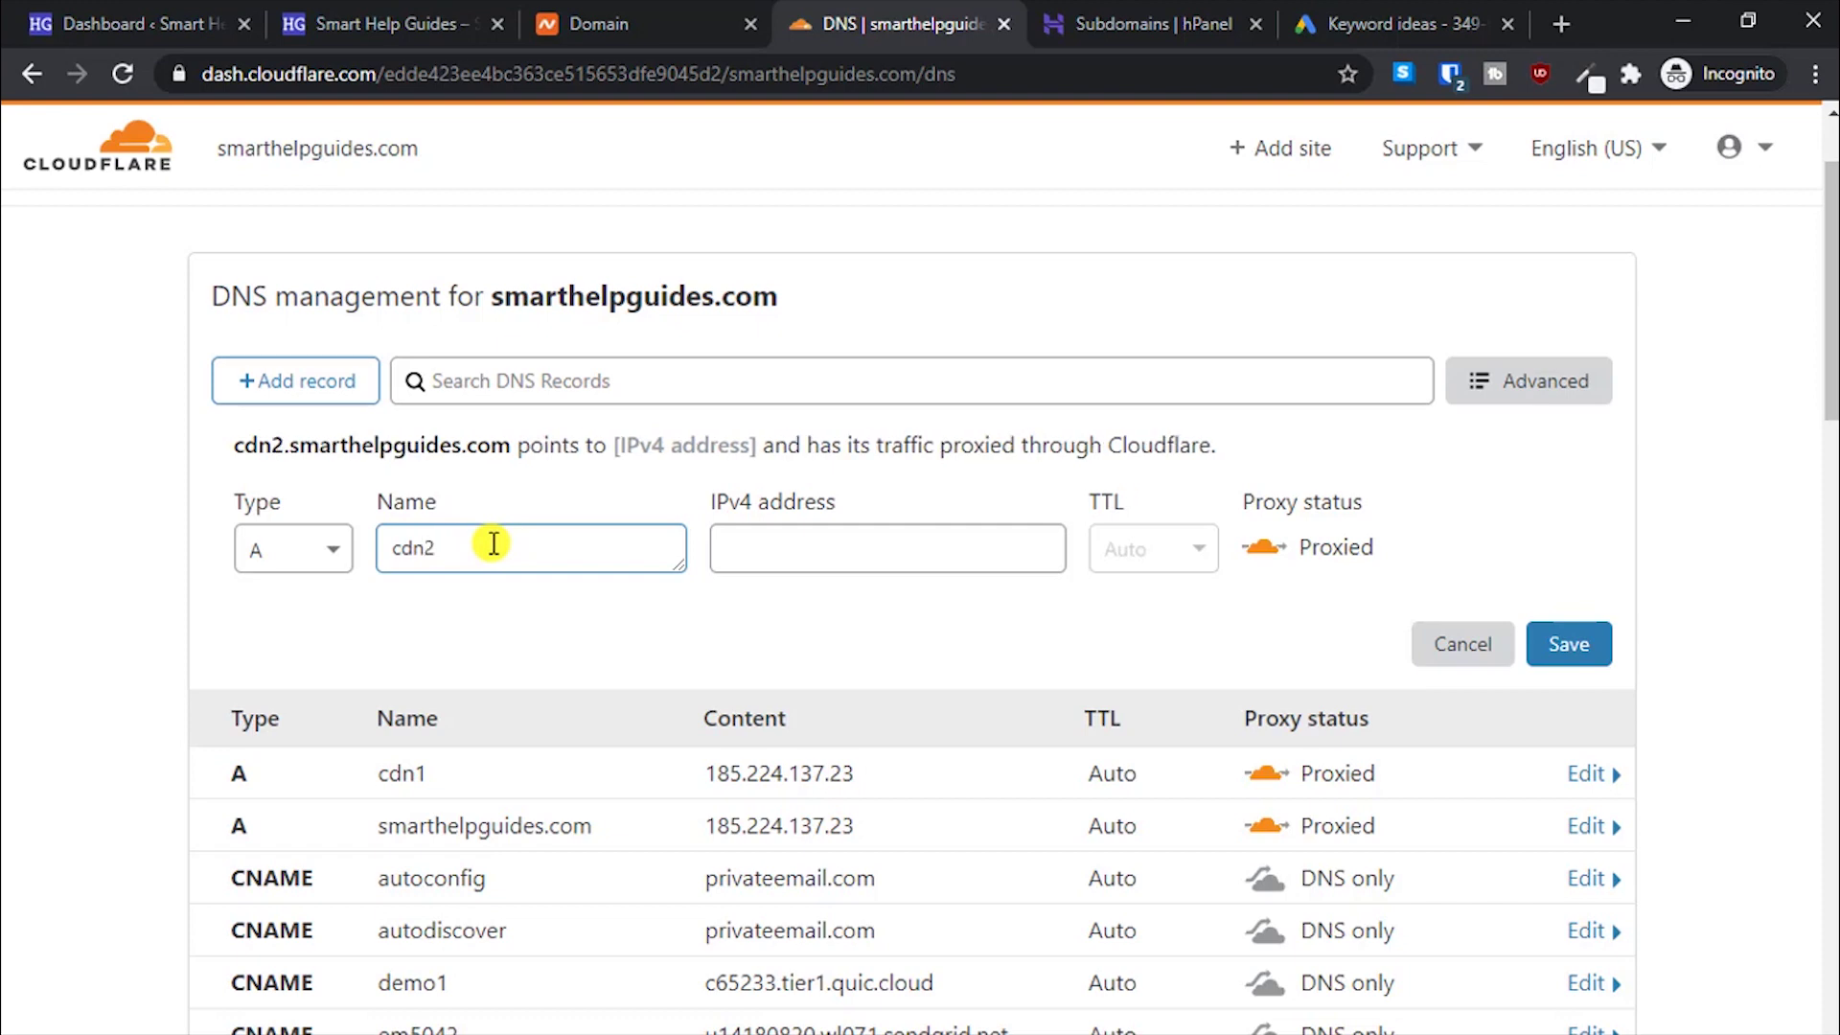
left_click(936, 539)
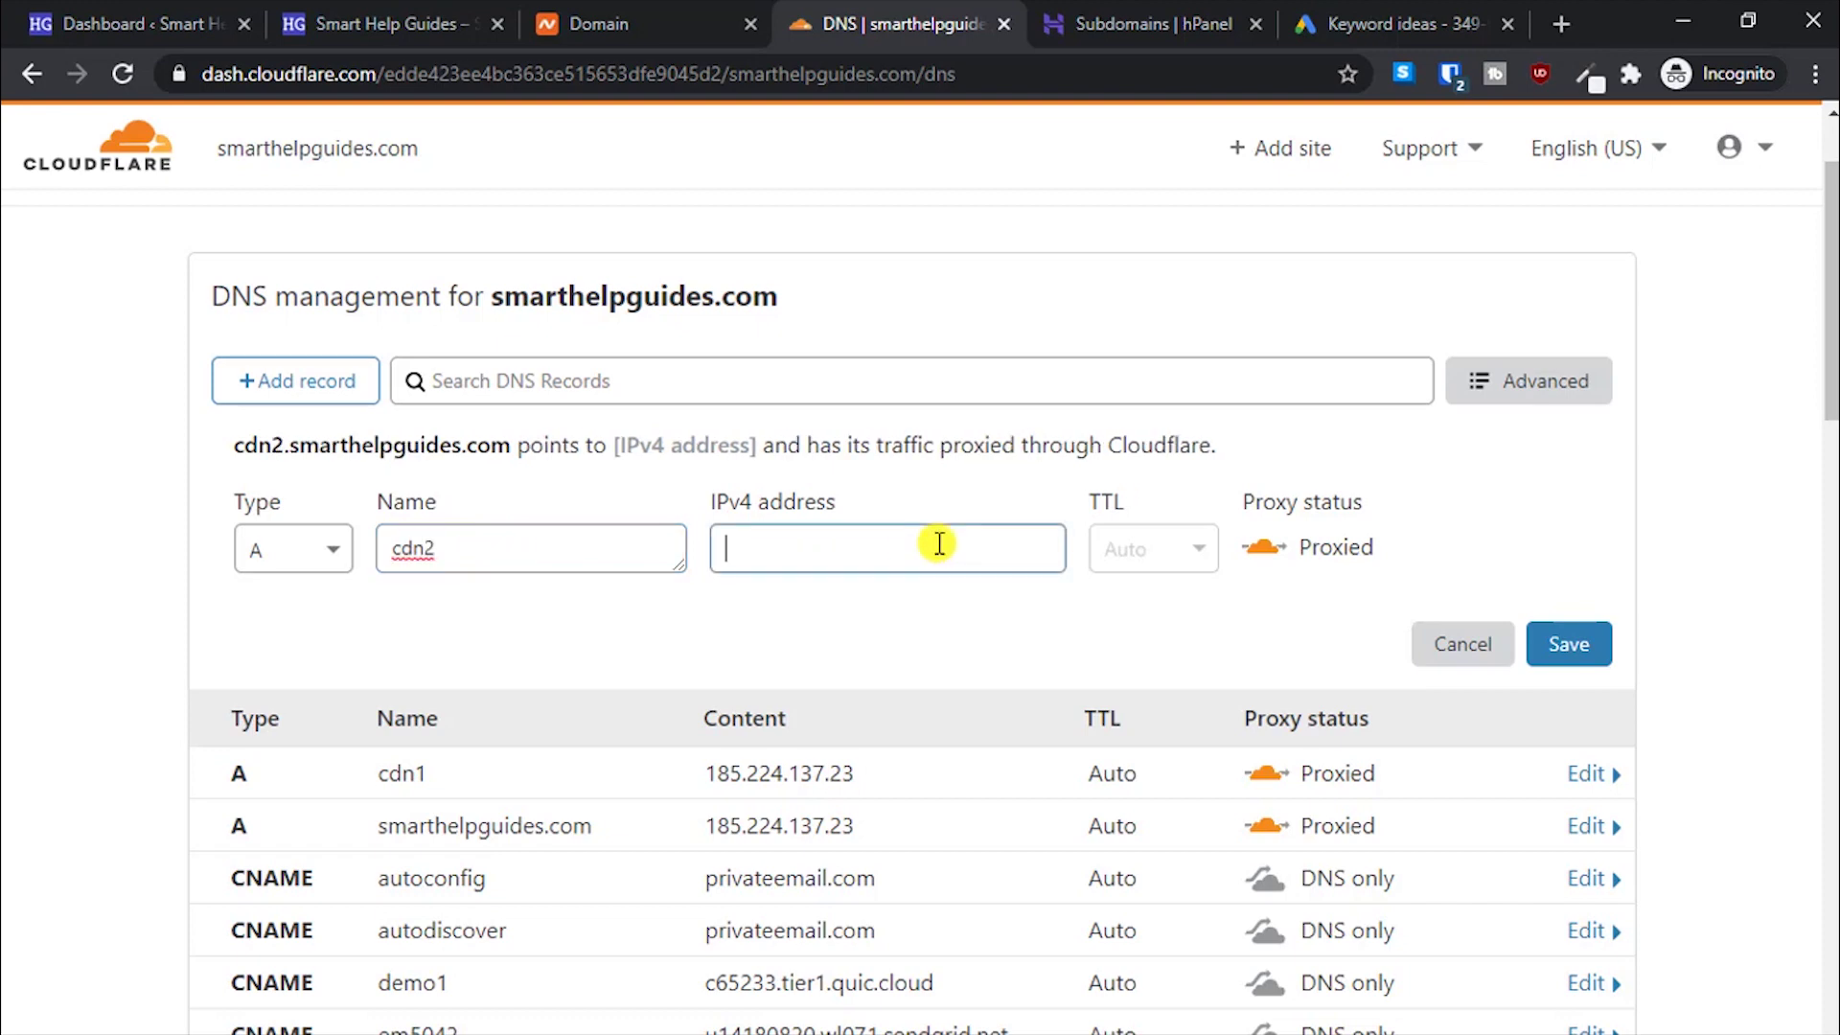
left_click(1058, 841)
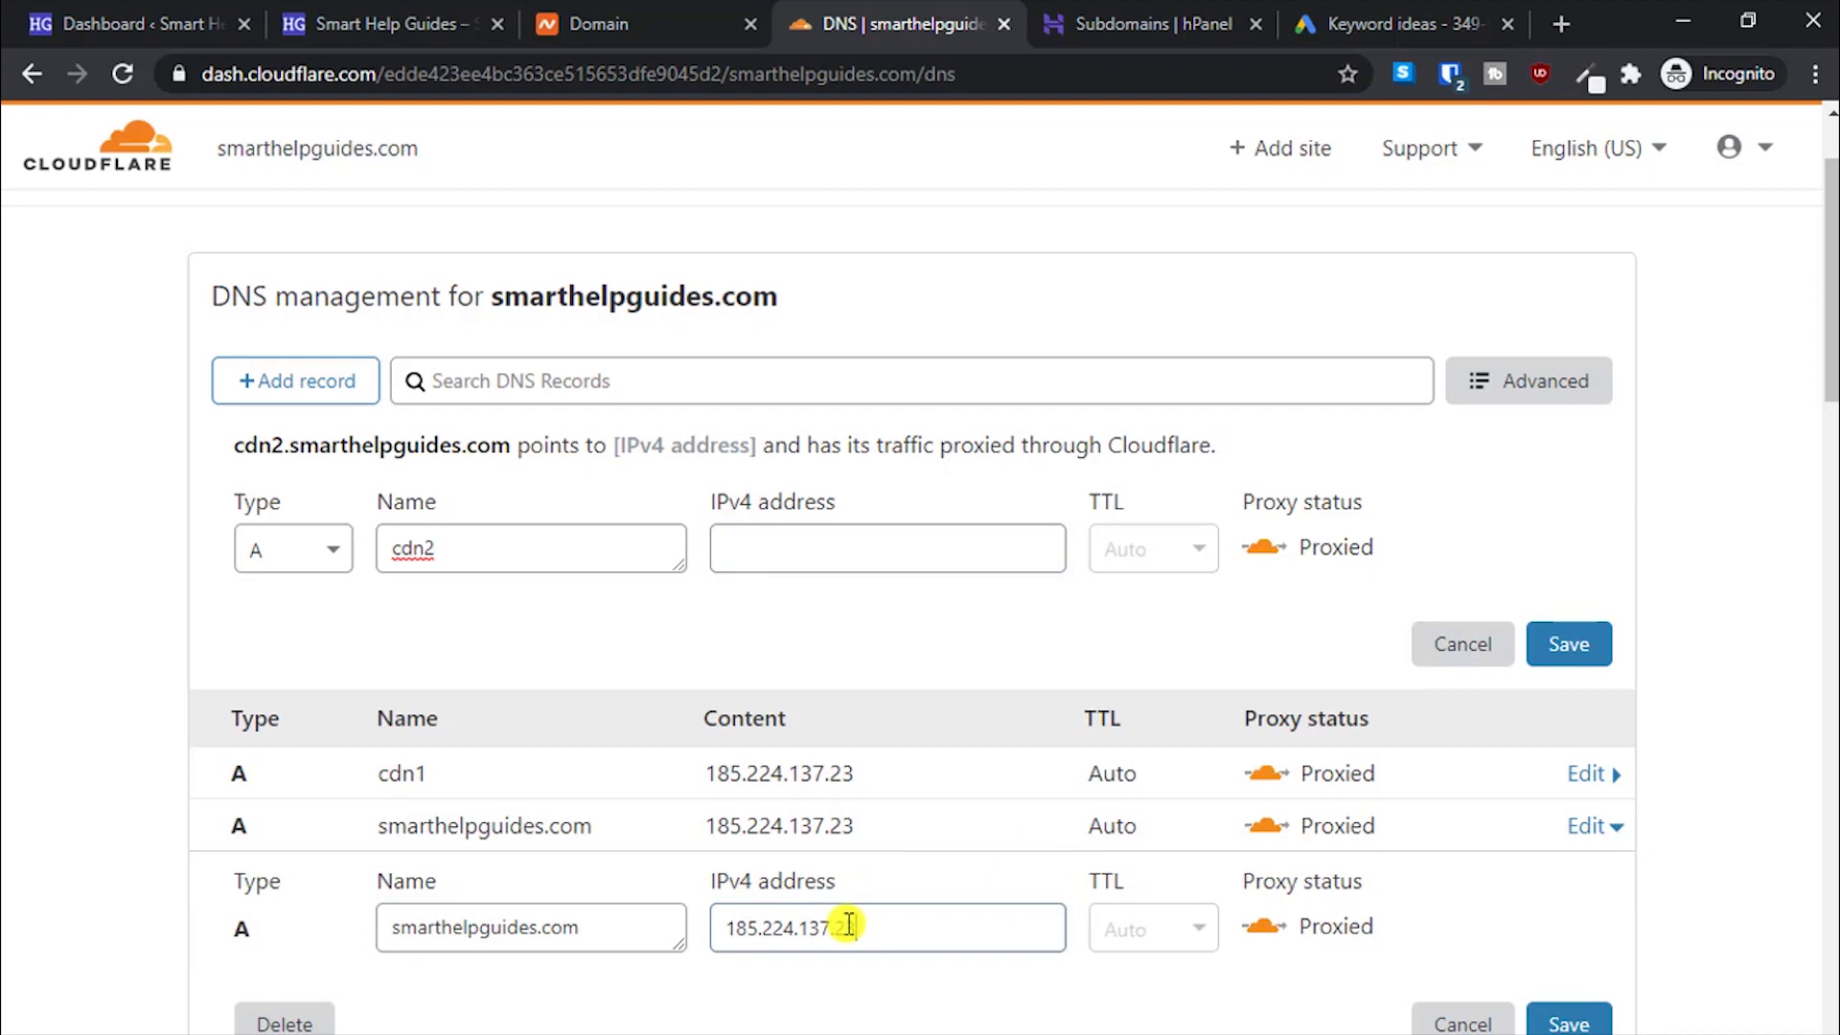
left_click_drag(1074, 926, 727, 925)
right_click(728, 927)
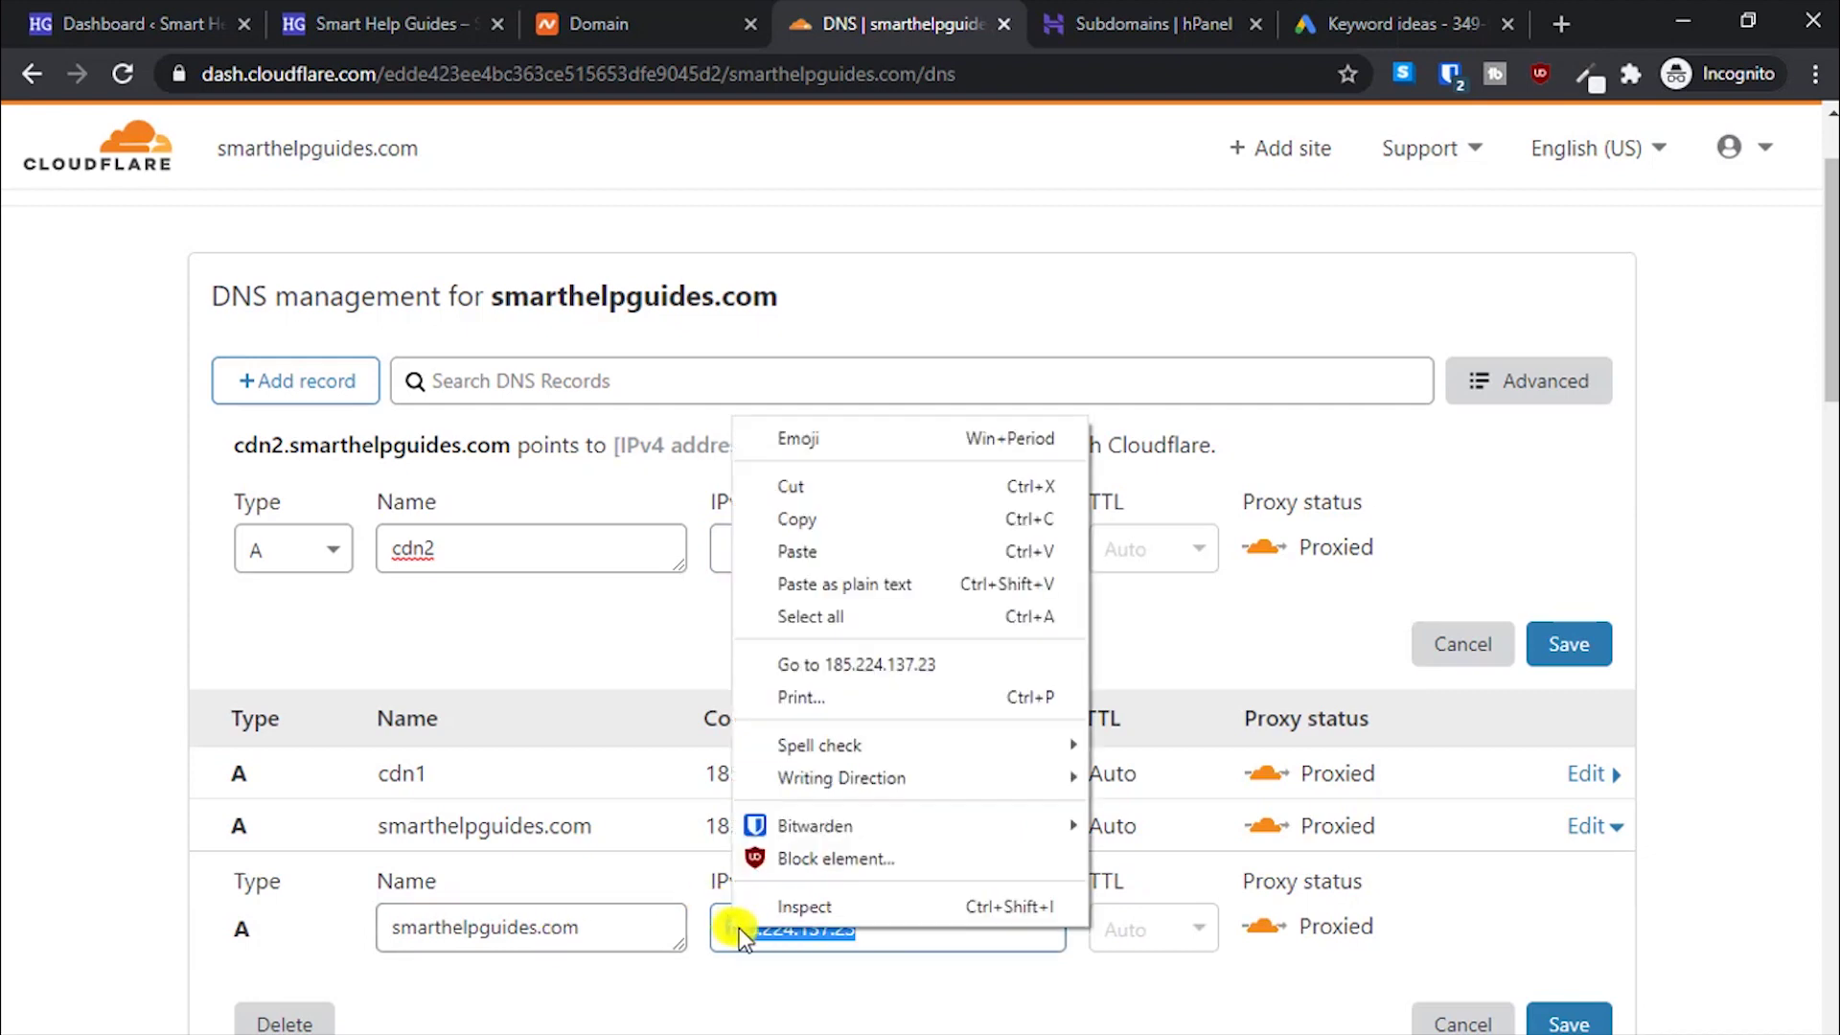
left_click(854, 518)
right_click(819, 561)
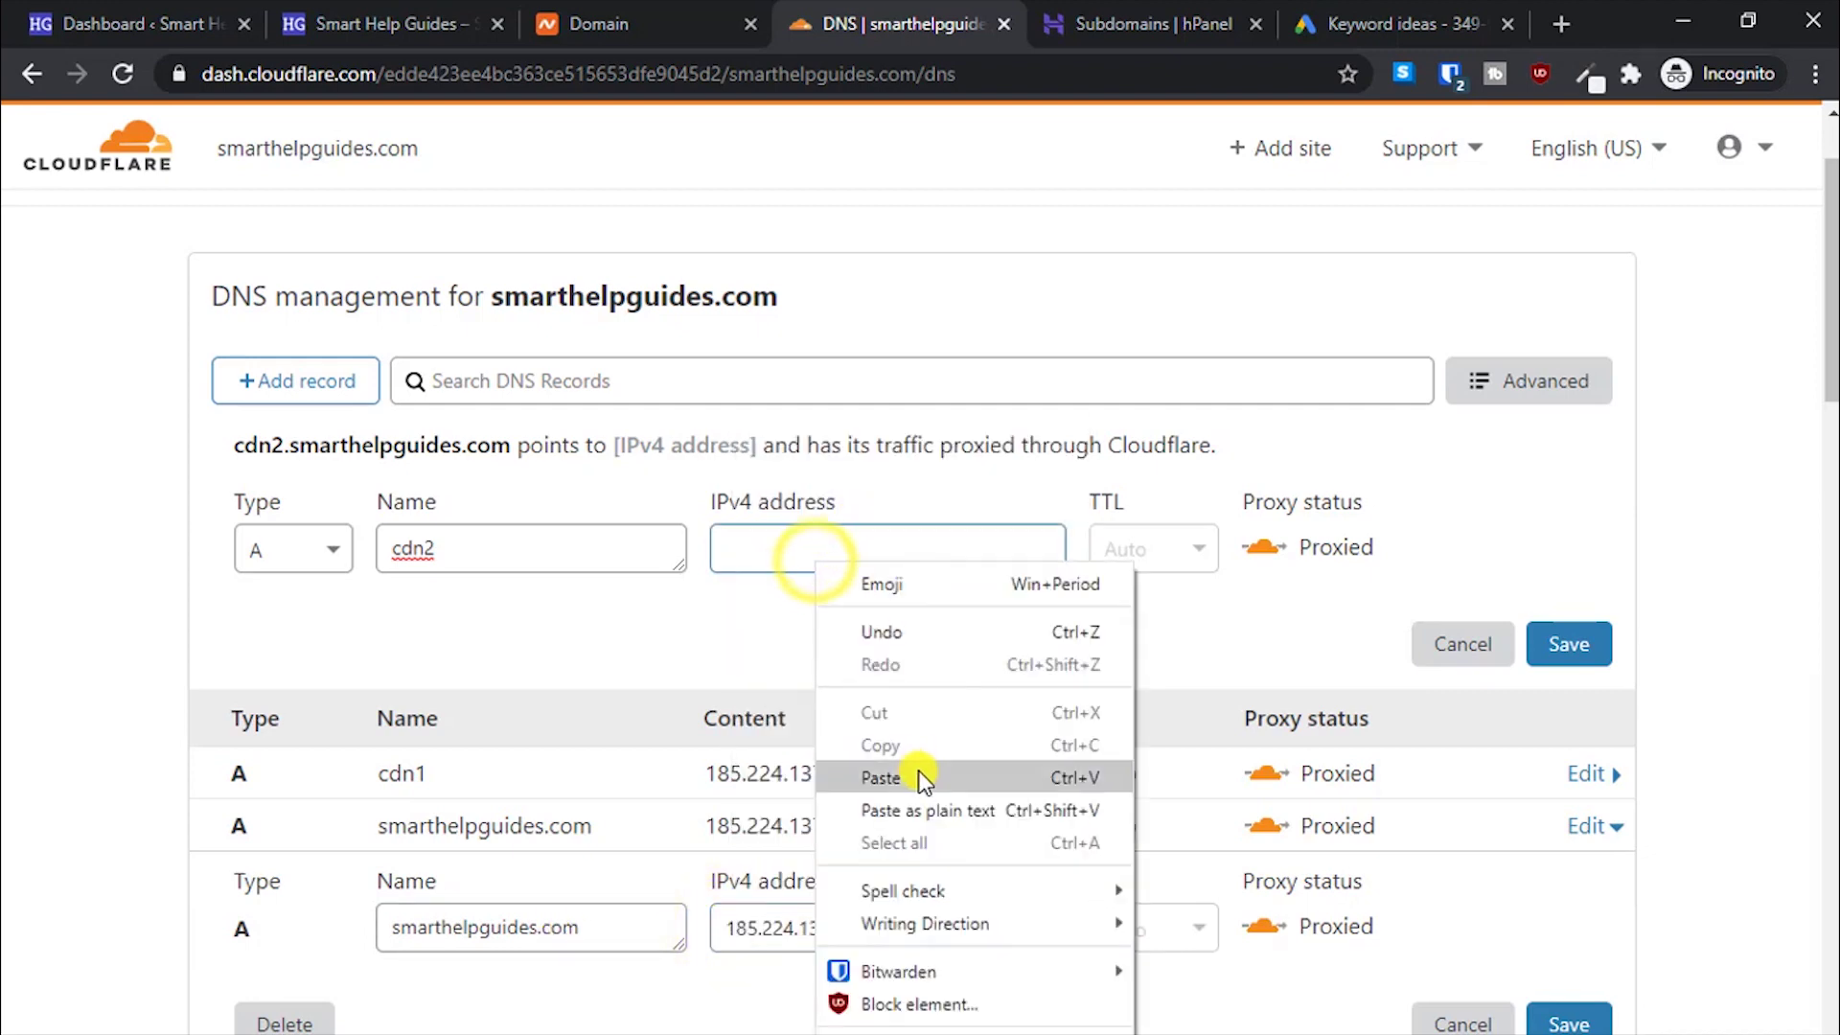
left_click(809, 766)
left_click(1567, 638)
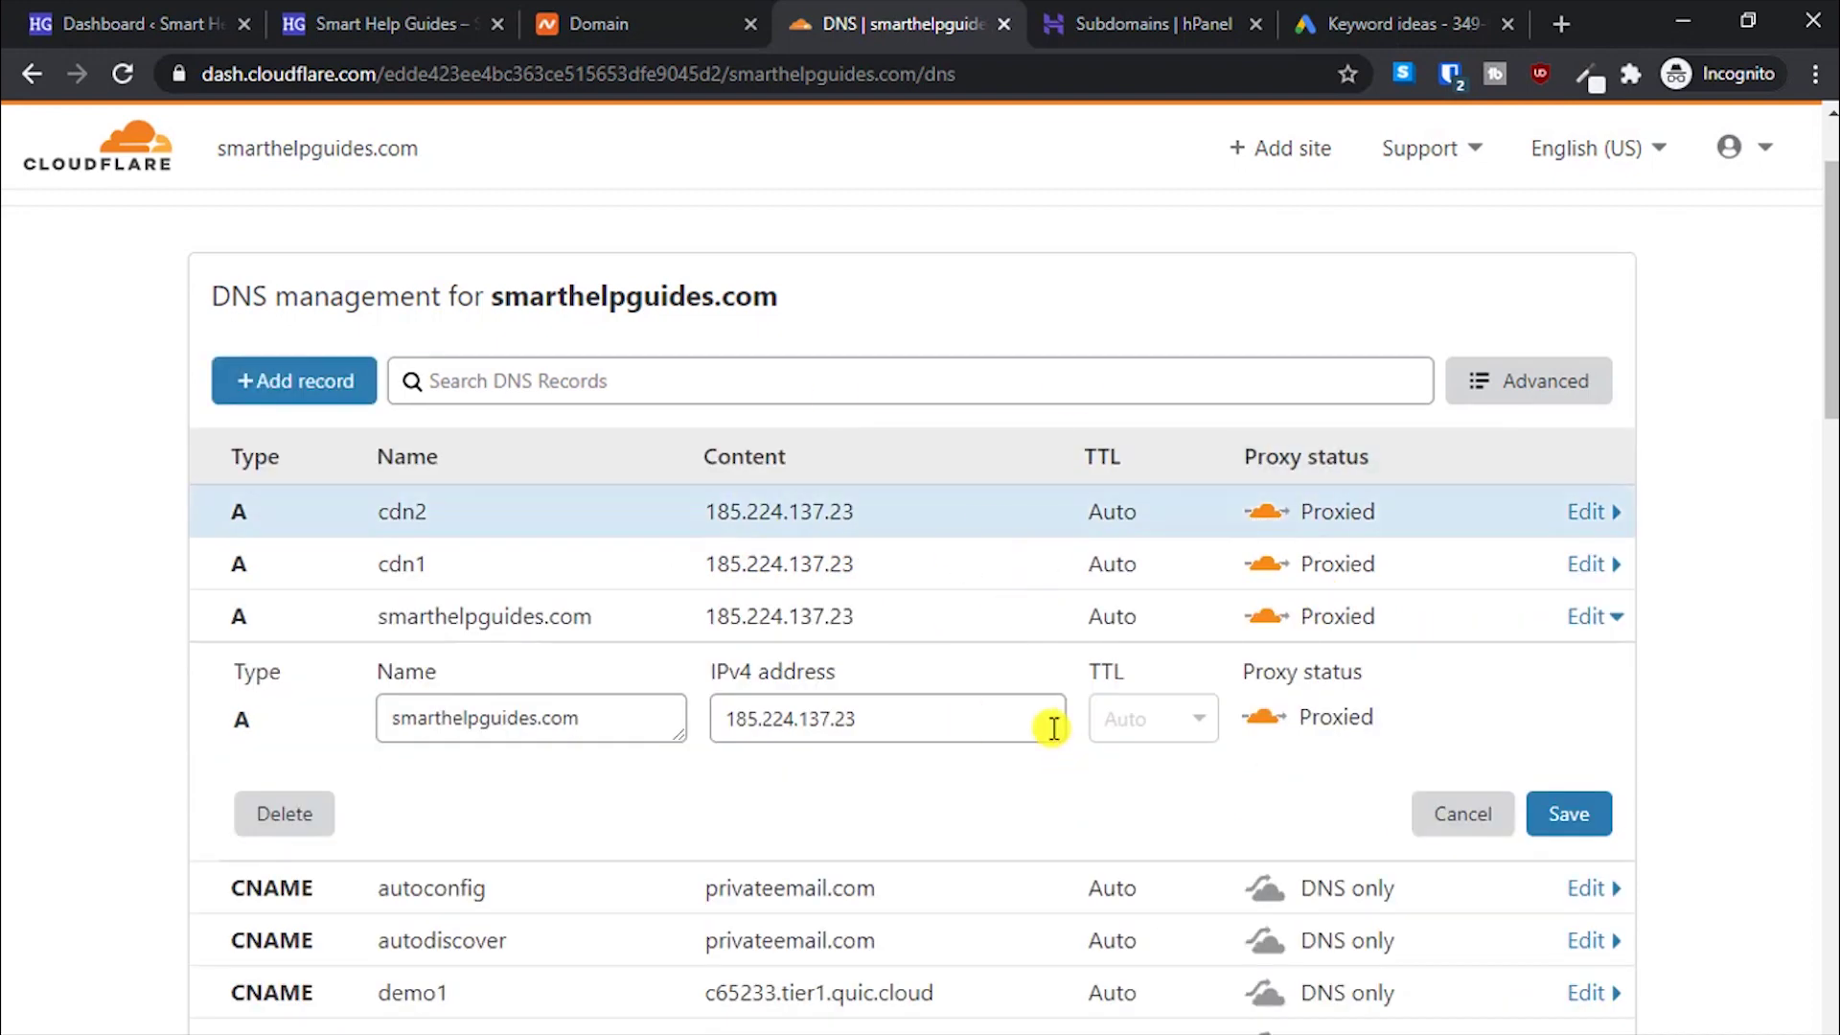
scroll(104, 596, "up", 2)
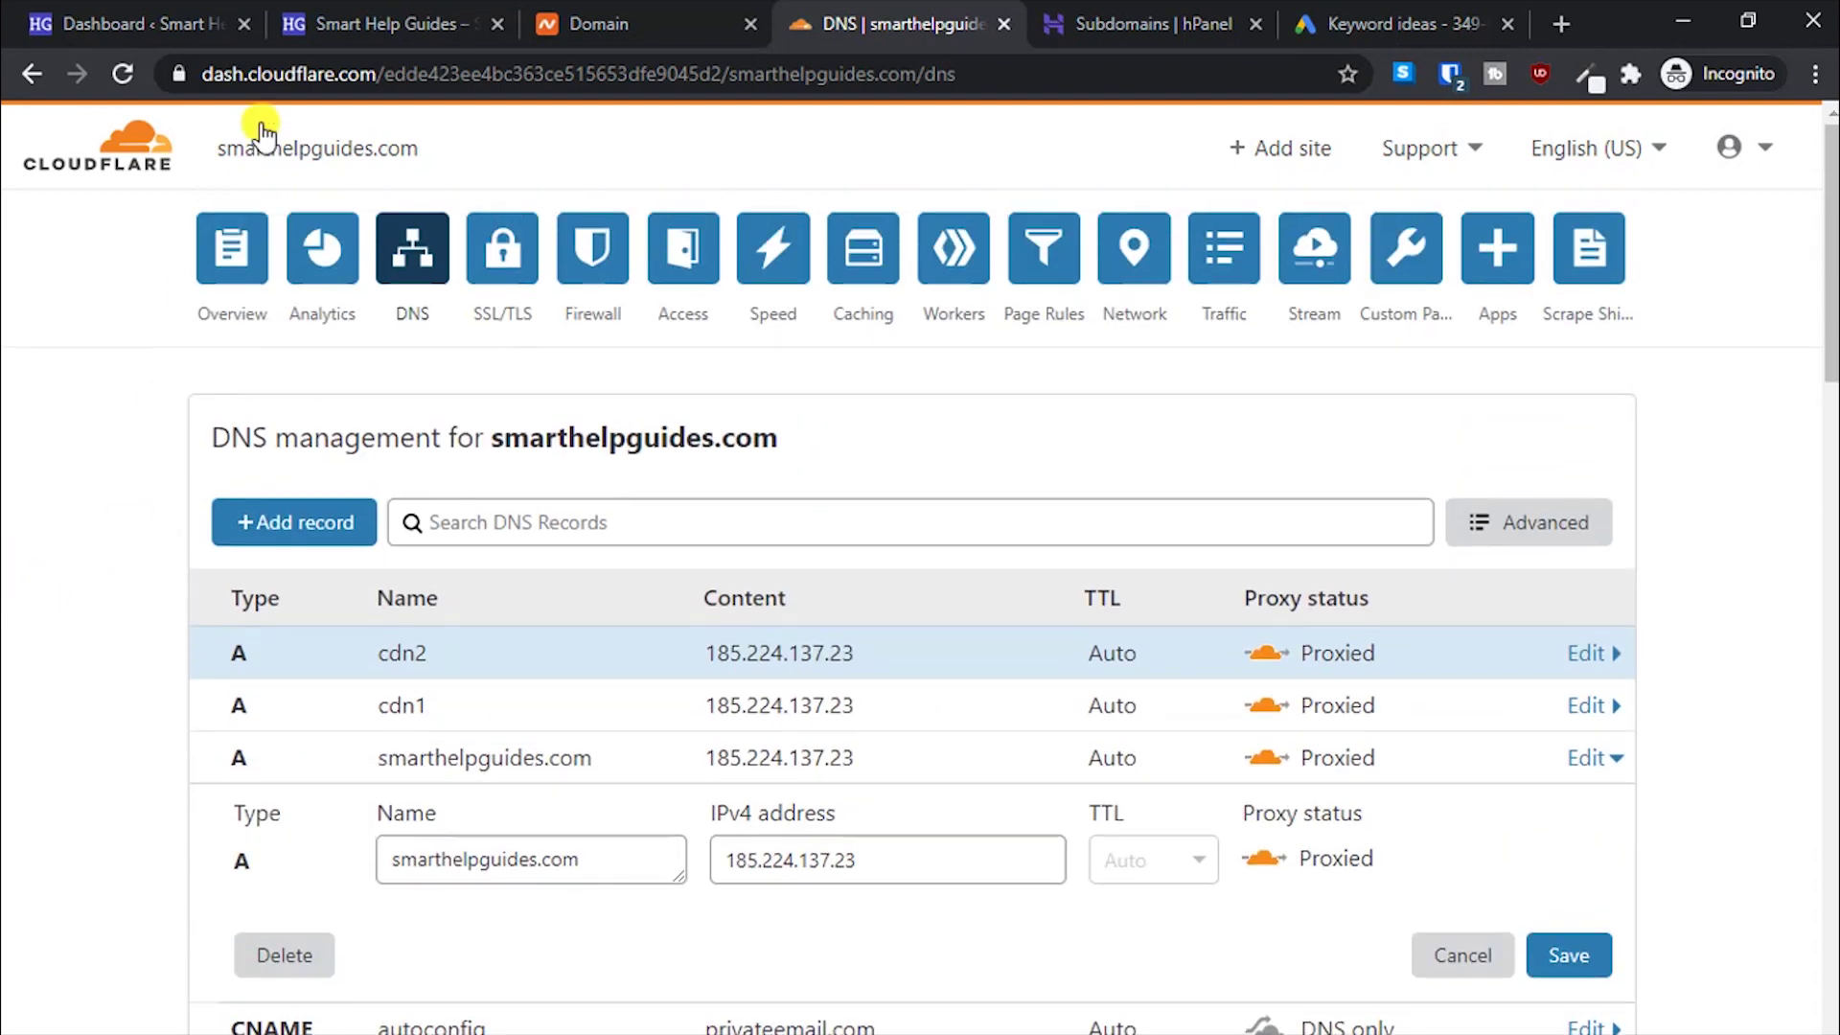
Step: Check the hosting account's IP 185.224.137.23 on the hPanel dashboard
left_click(1141, 23)
scroll(72, 791, "down", 4)
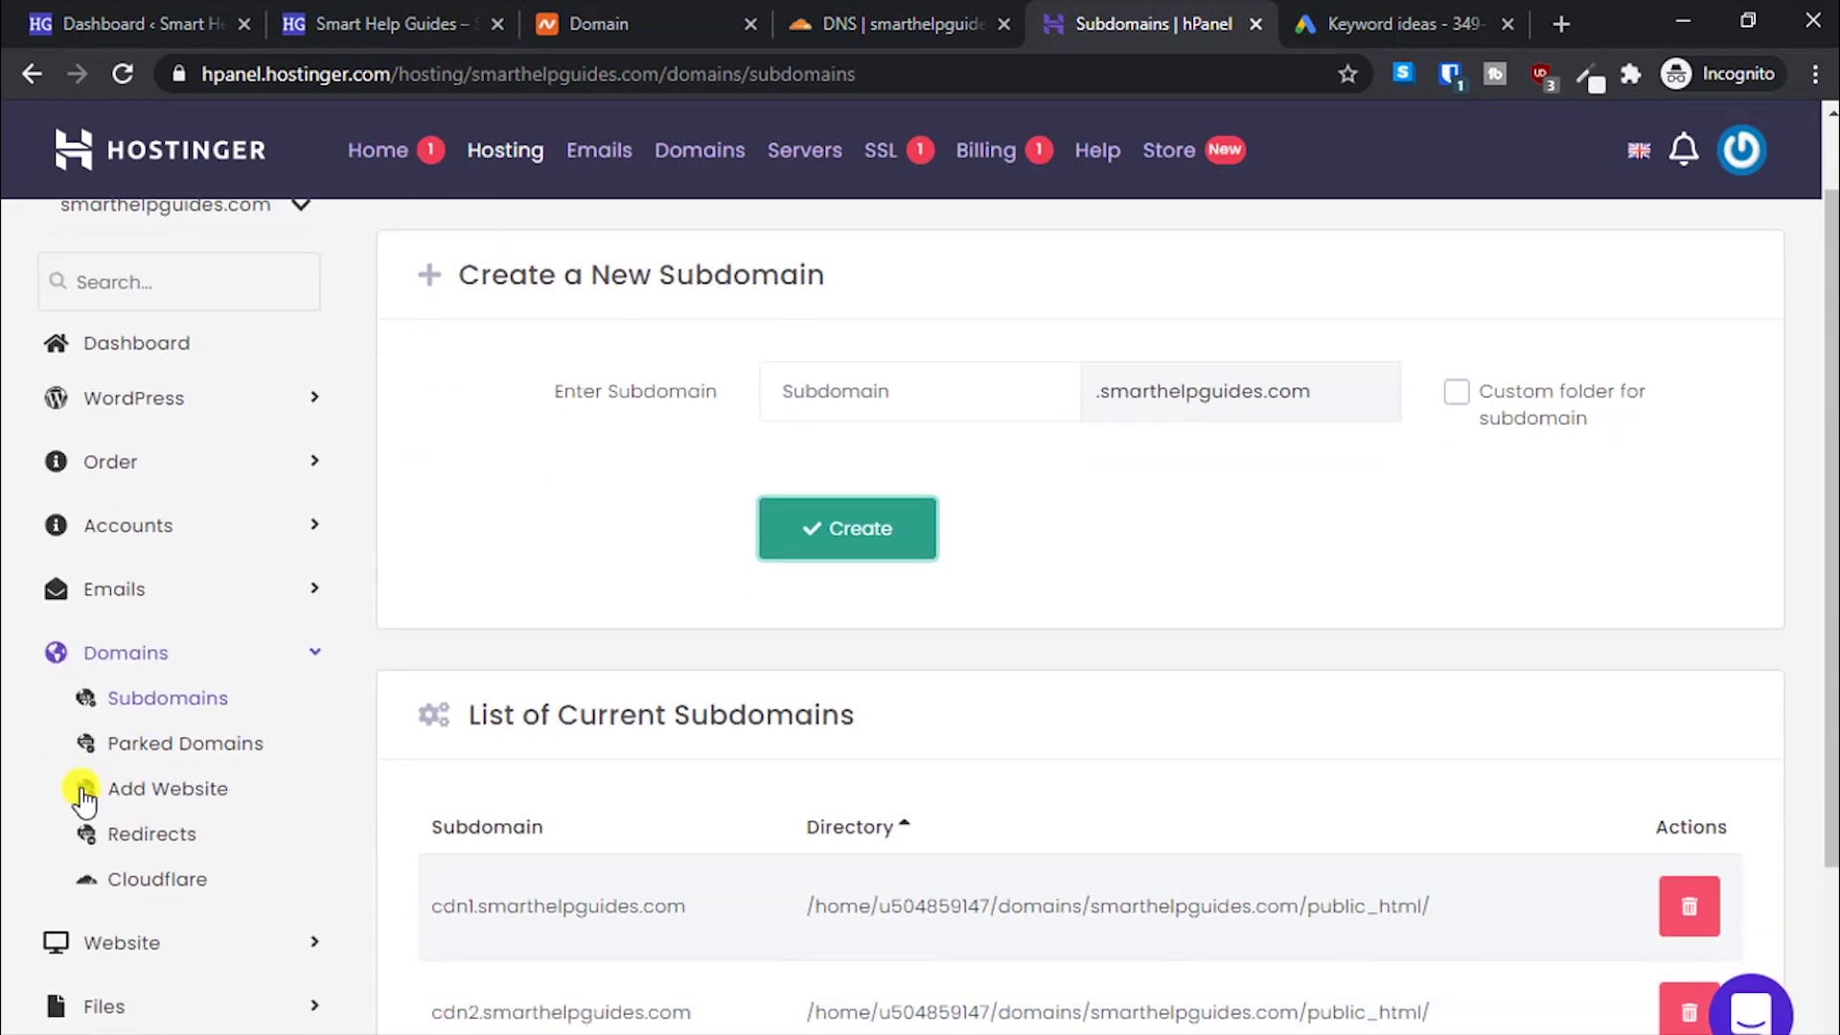
scroll(78, 792, "up", 4)
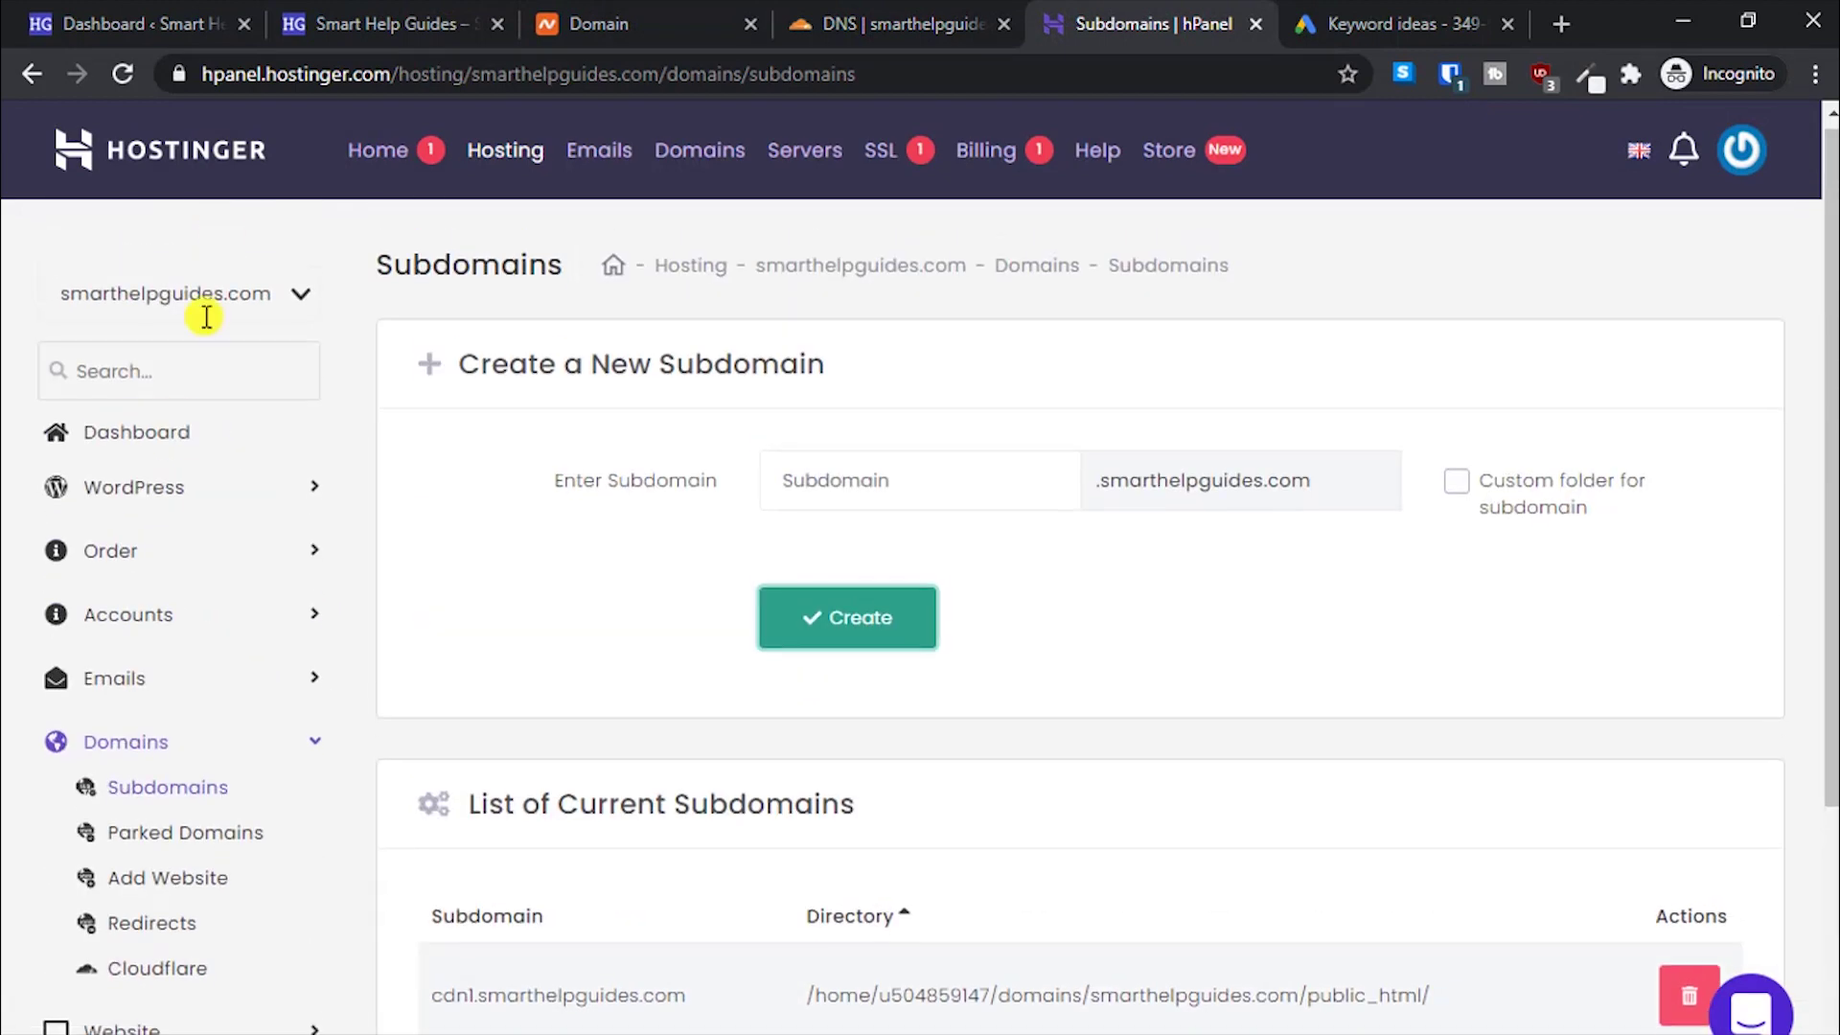
left_click(144, 440)
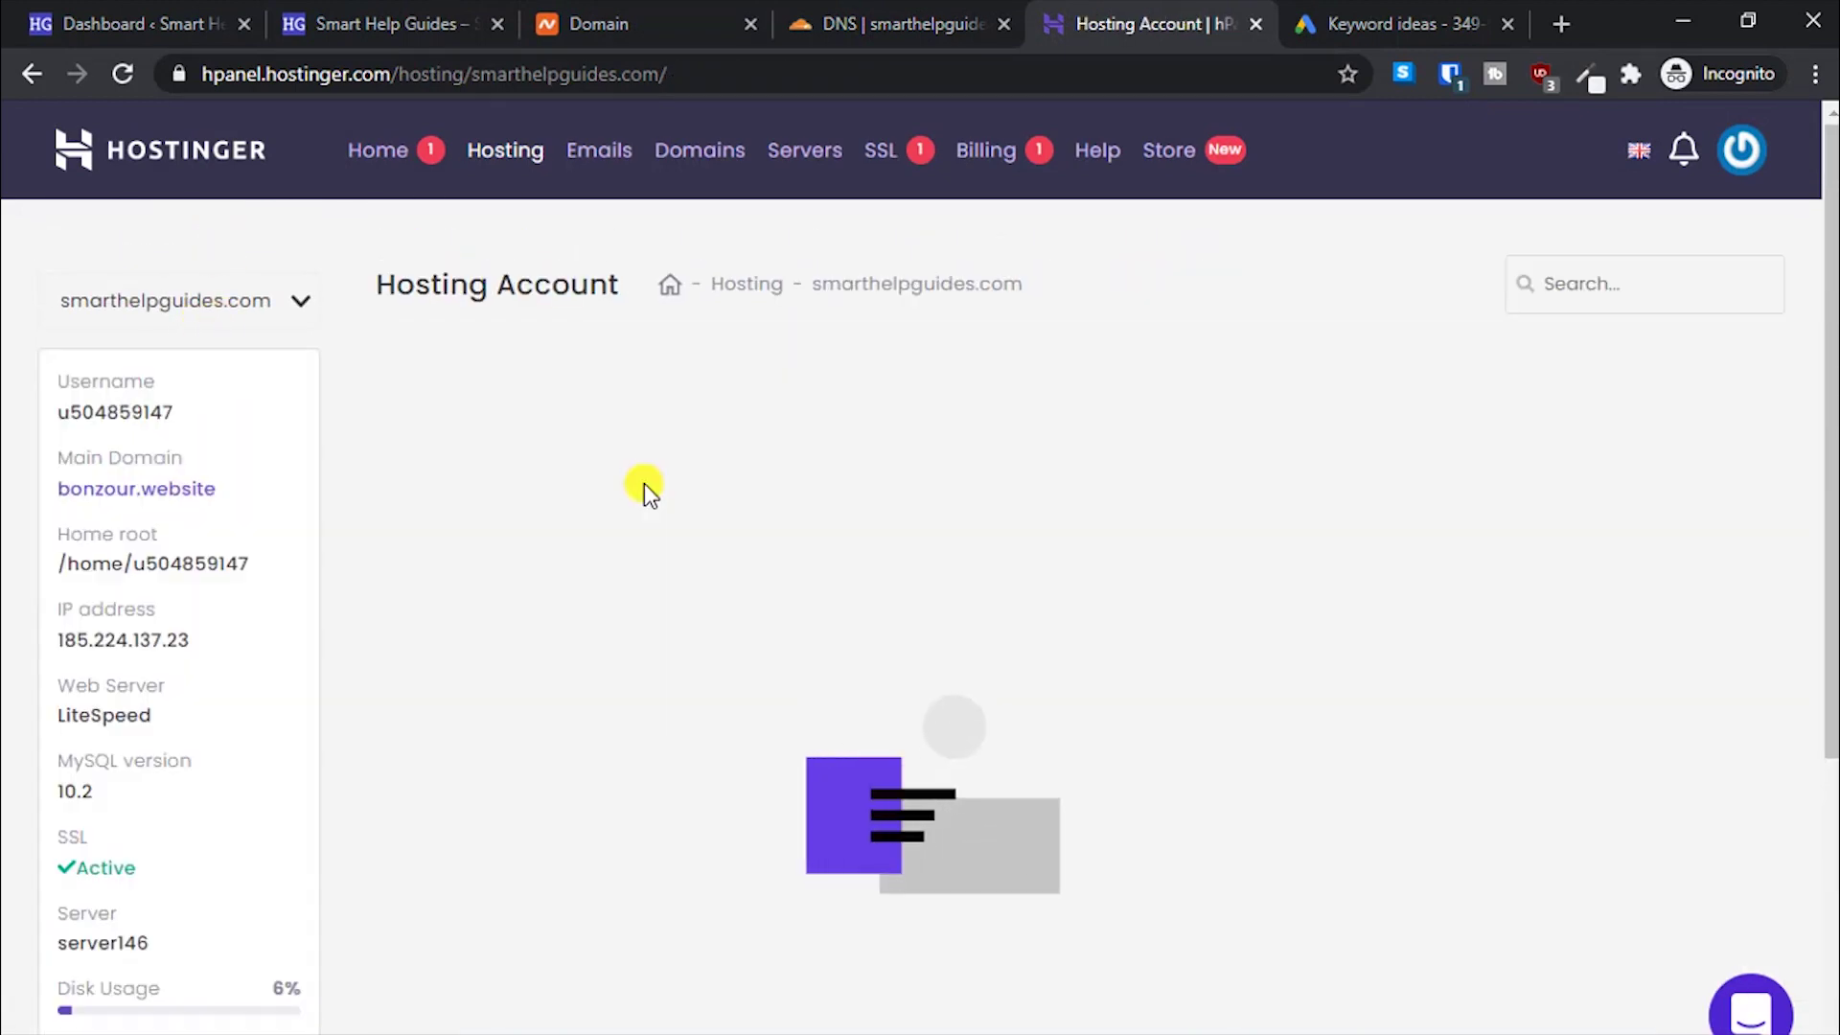
left_click_drag(197, 638, 23, 618)
left_click(54, 640)
double_click(111, 638)
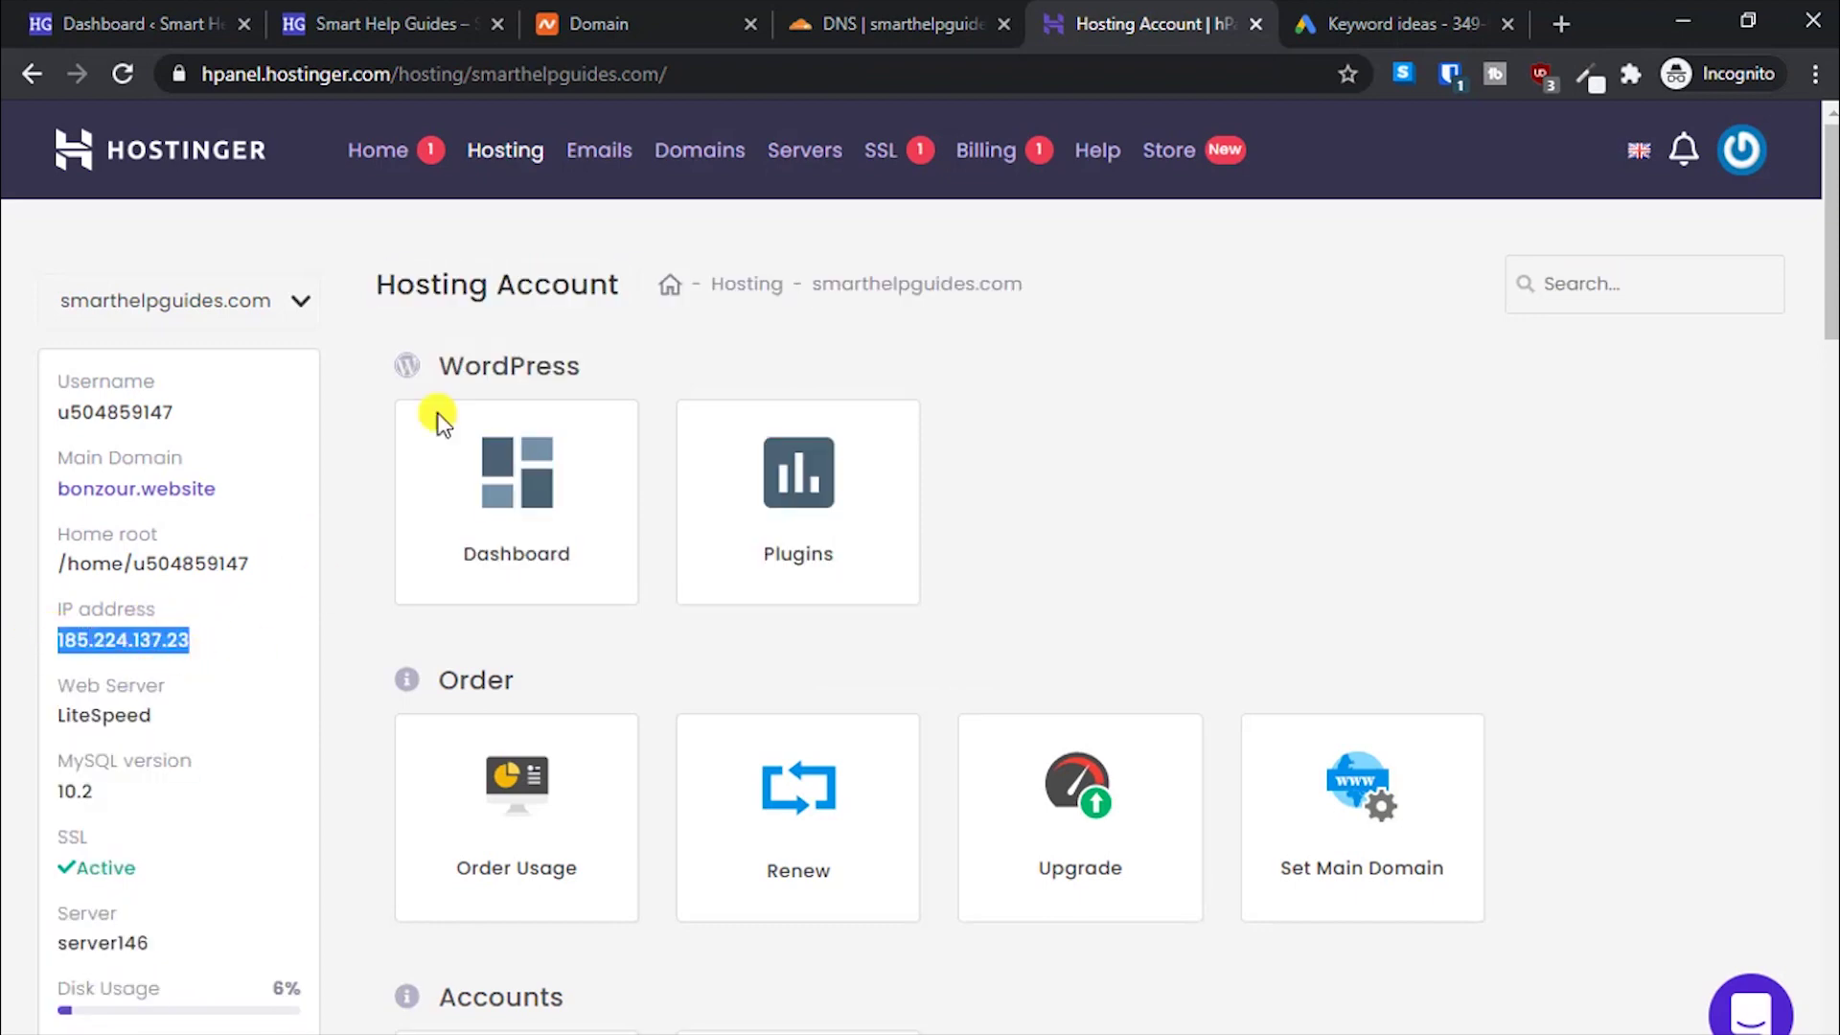
left_click(867, 21)
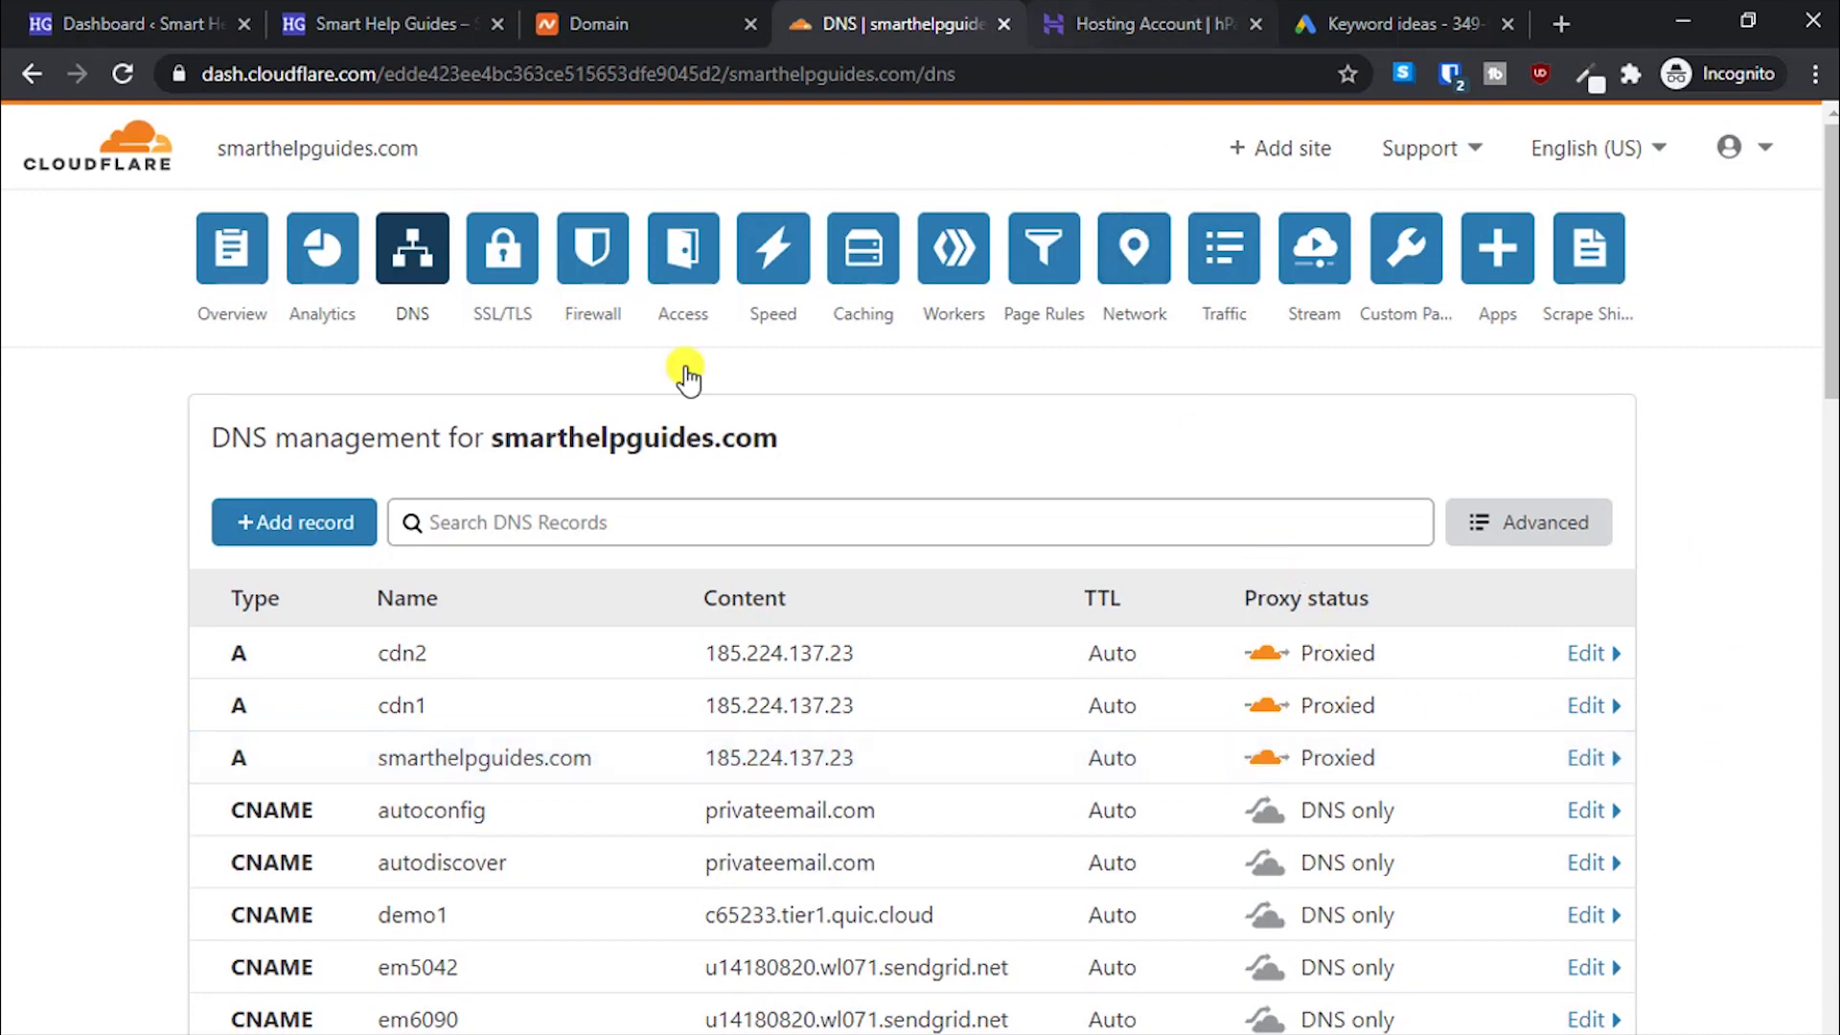
left_click(1084, 11)
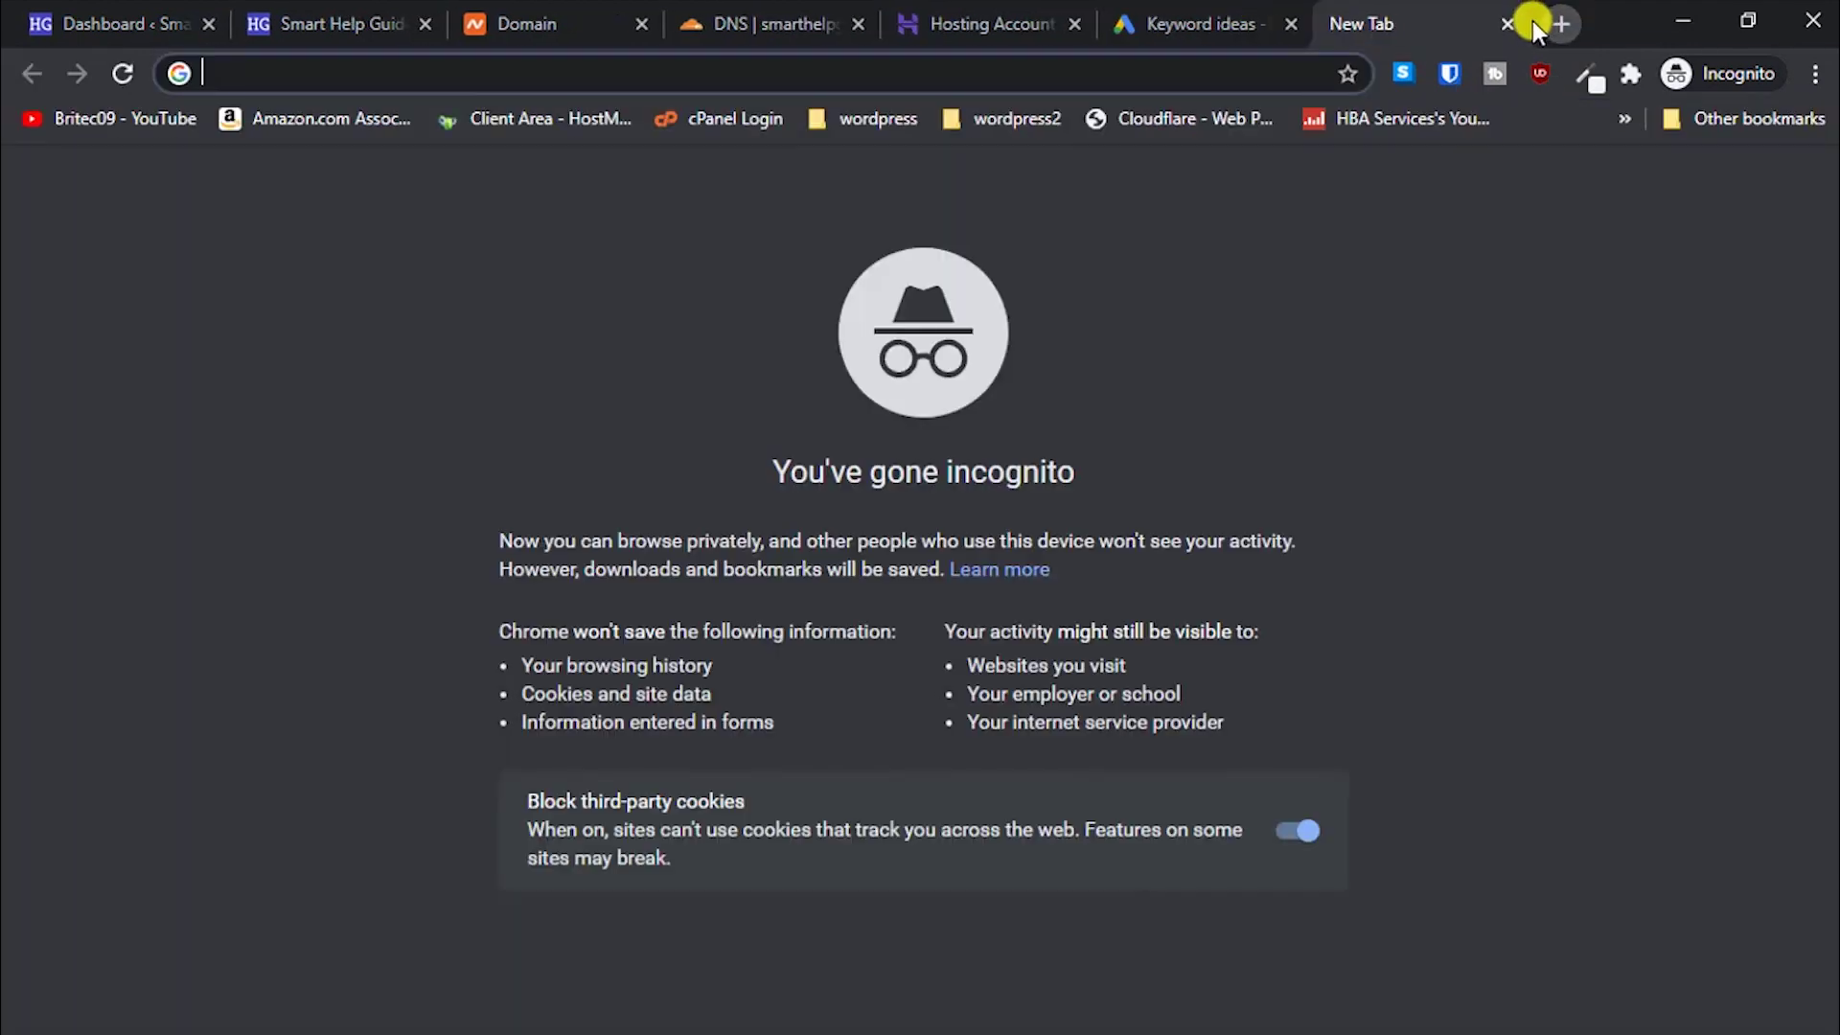
left_click(1538, 21)
left_click(307, 21)
left_click(249, 76)
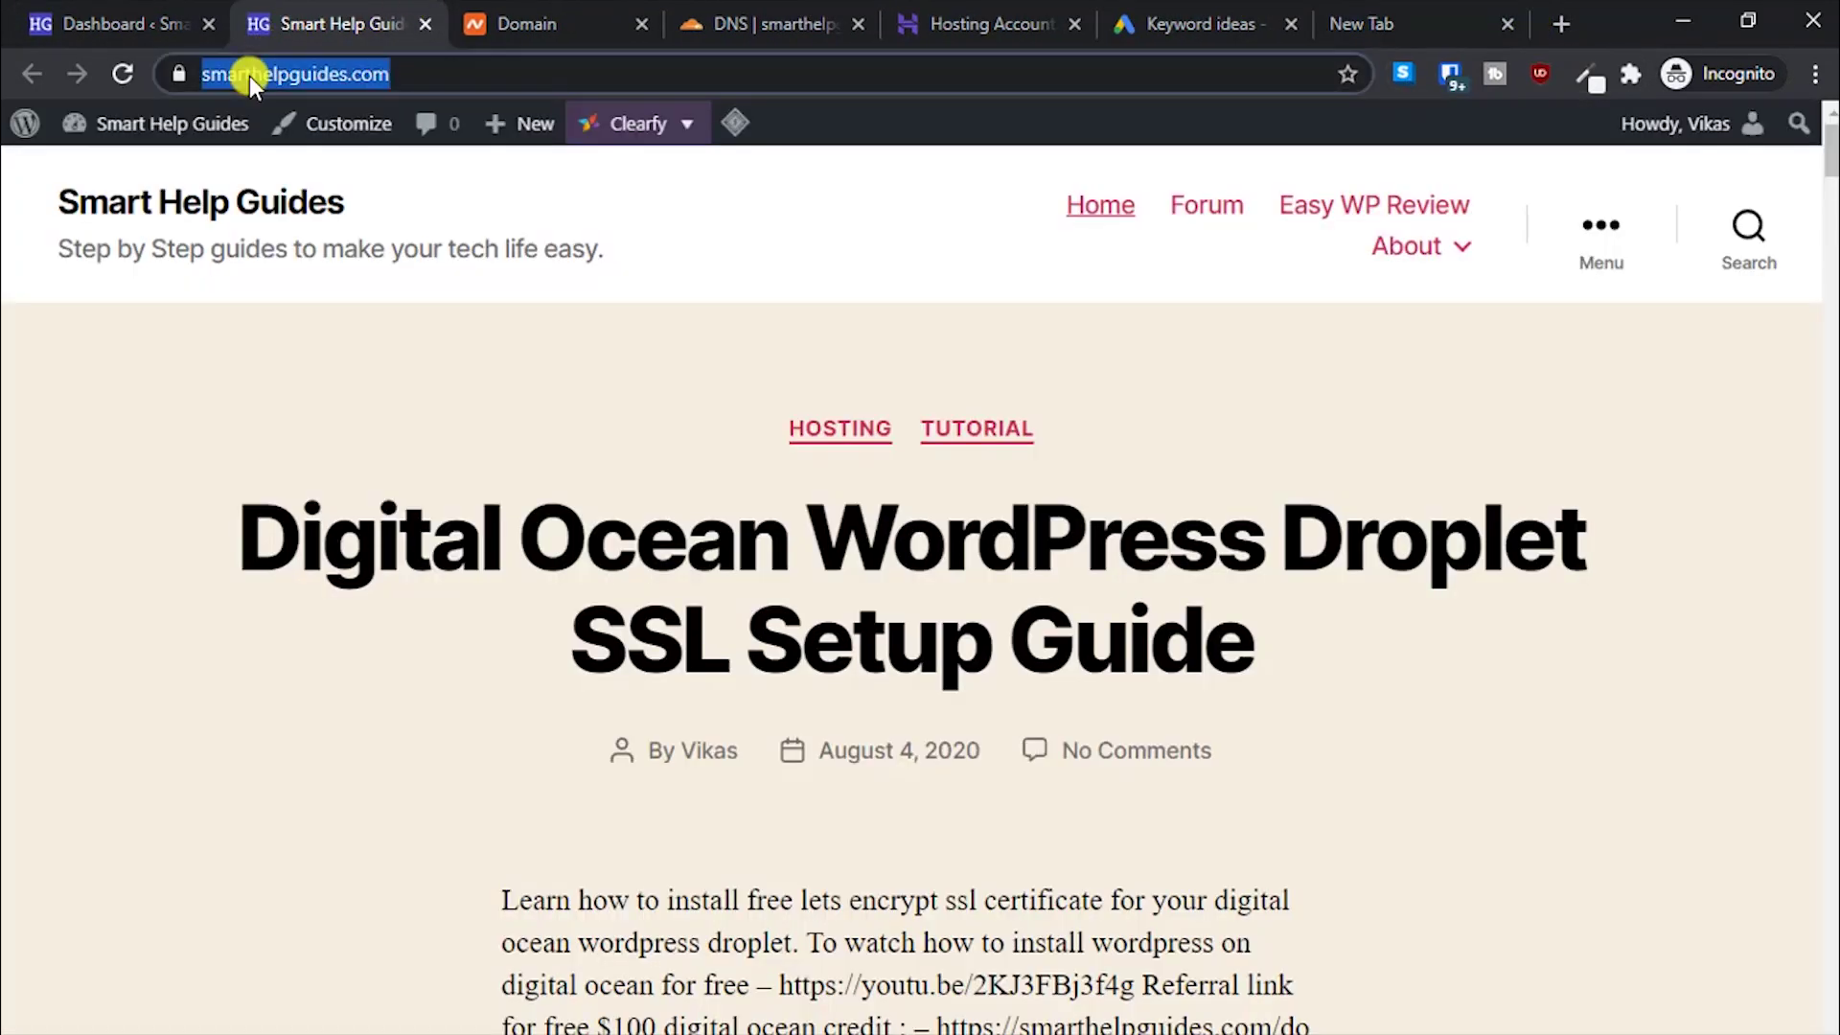
left_click(249, 76)
type("cdn")
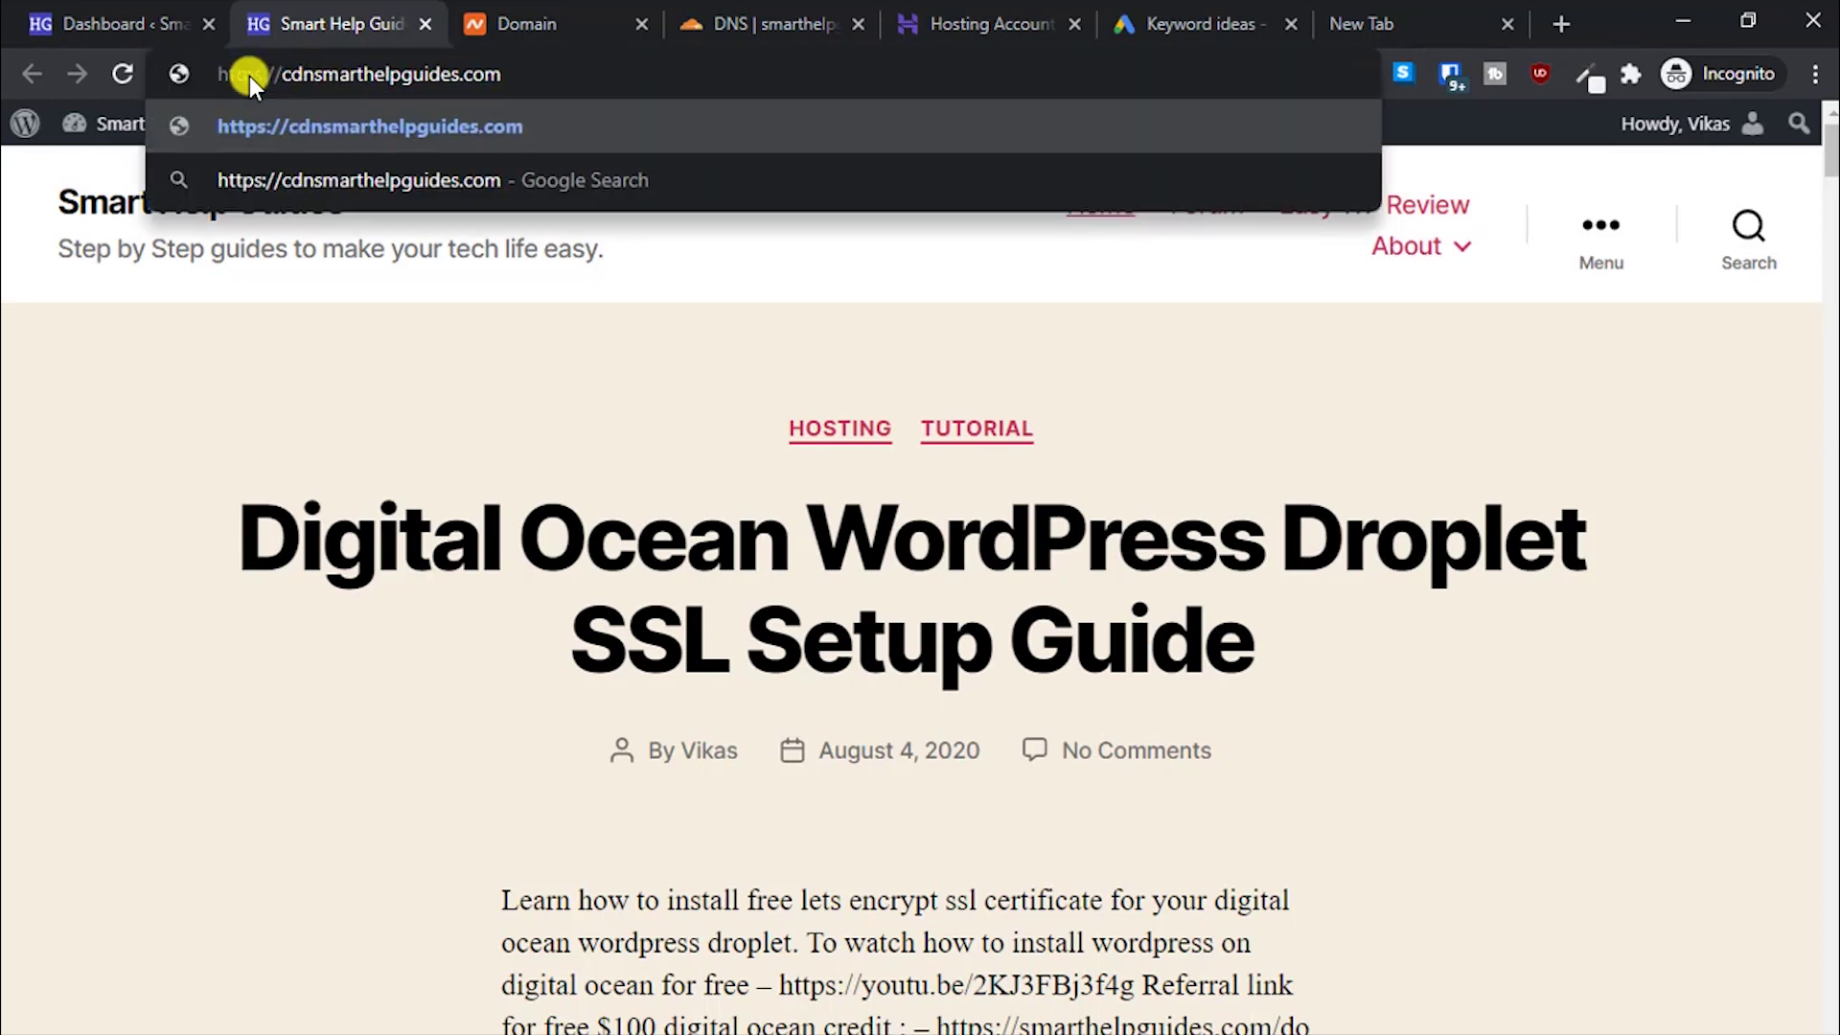
type("2.")
key("Return")
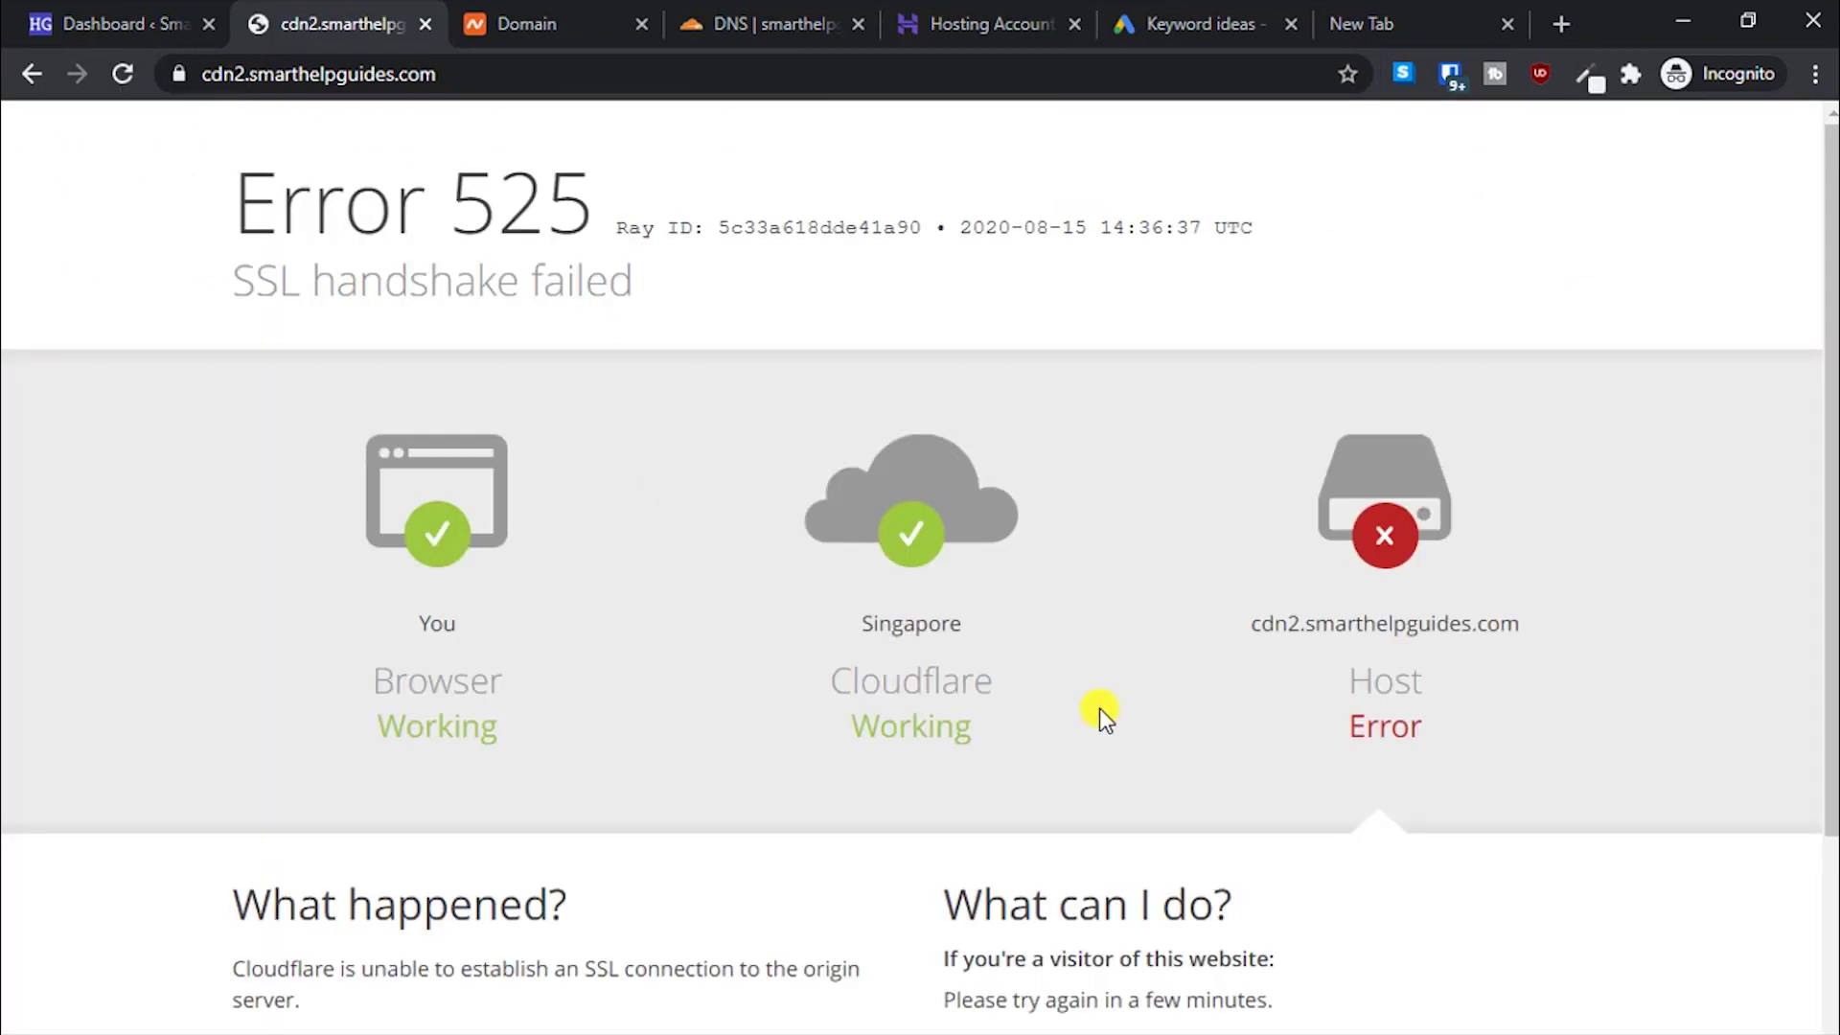
mouse_move(235, 270)
left_mouse_down()
mouse_move(645, 308)
mouse_move(311, 259)
mouse_move(234, 296)
left_mouse_up()
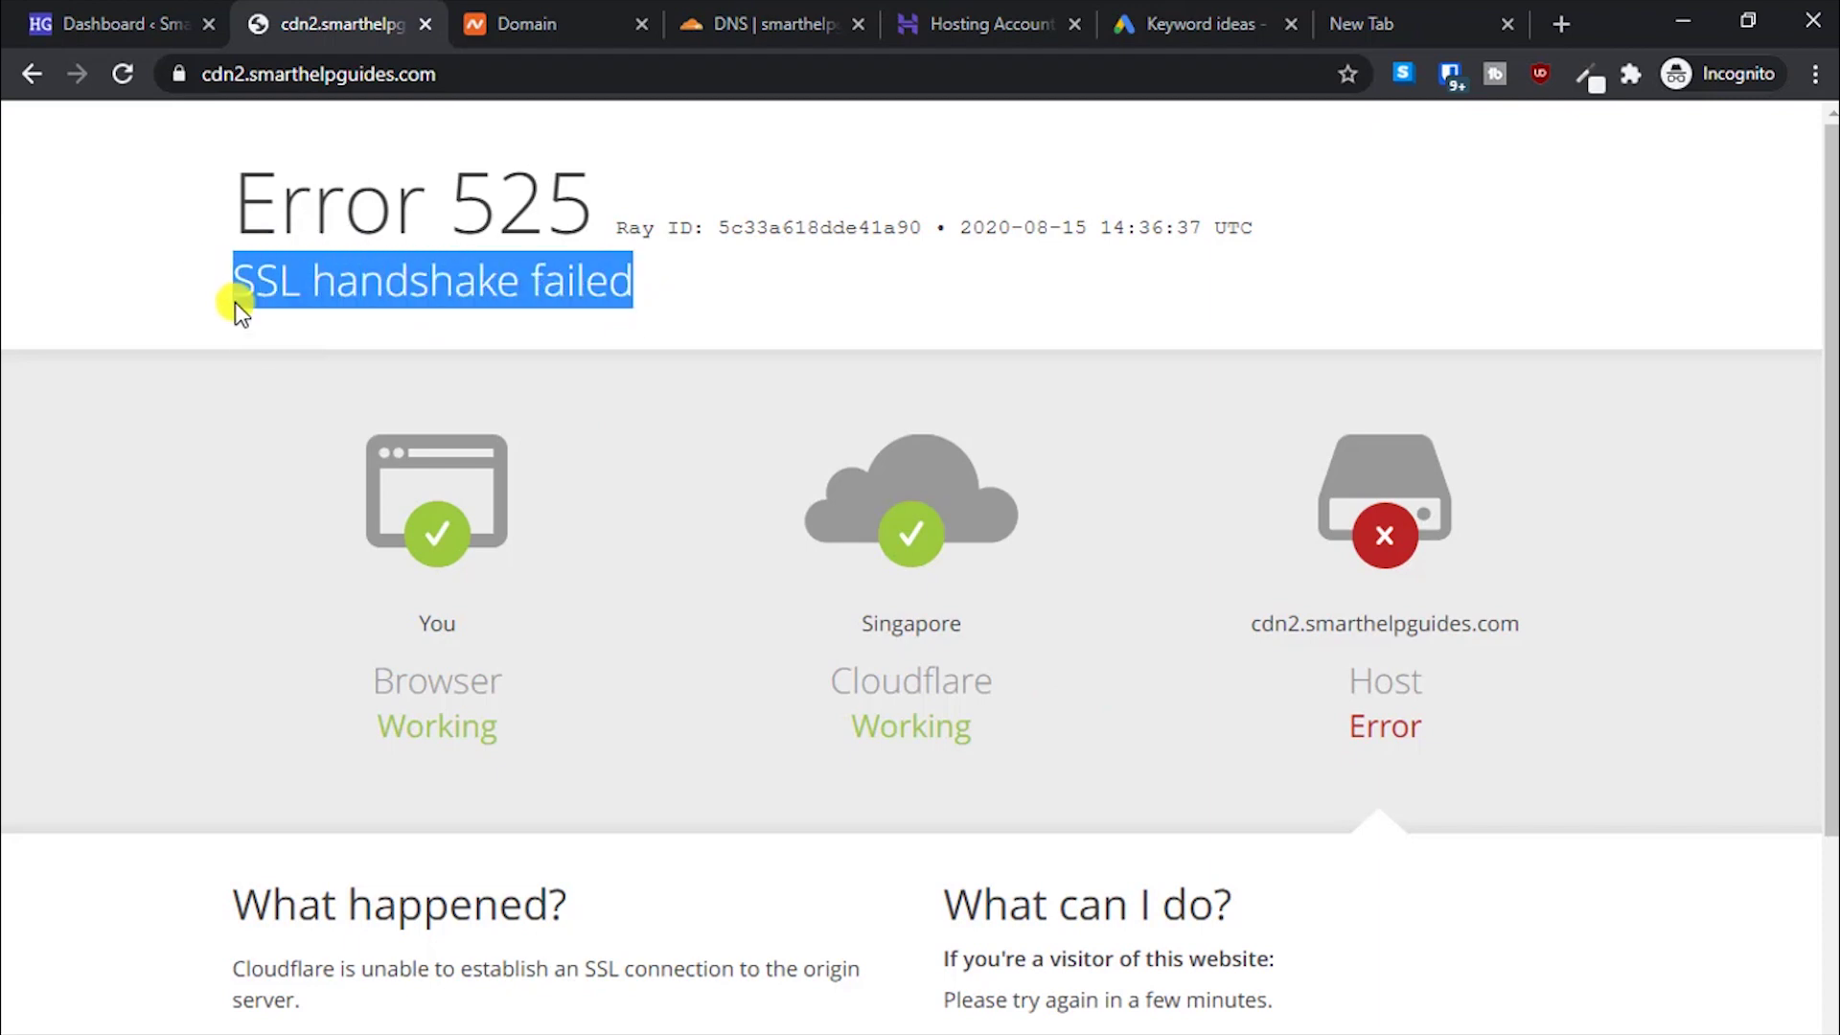
left_click(745, 661)
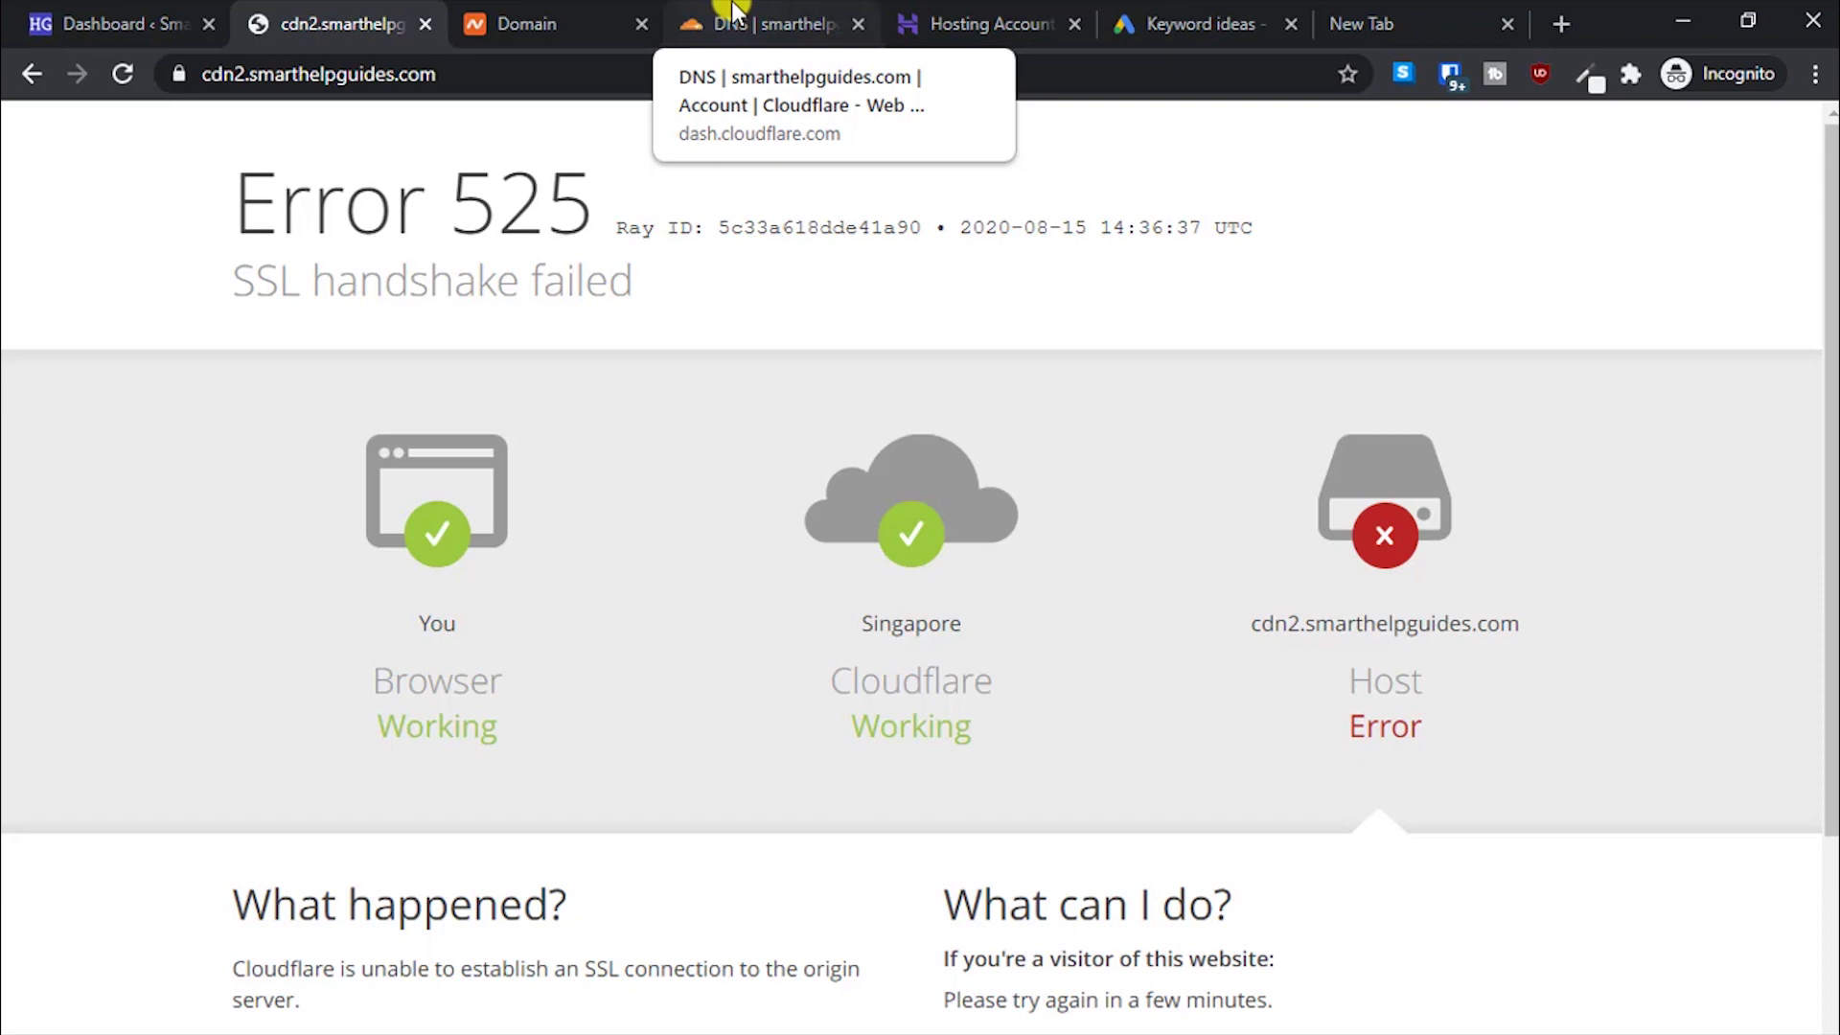
Step: Start a new certificate under Cloudflare's SSL/TLS origin certificates
left_click(800, 7)
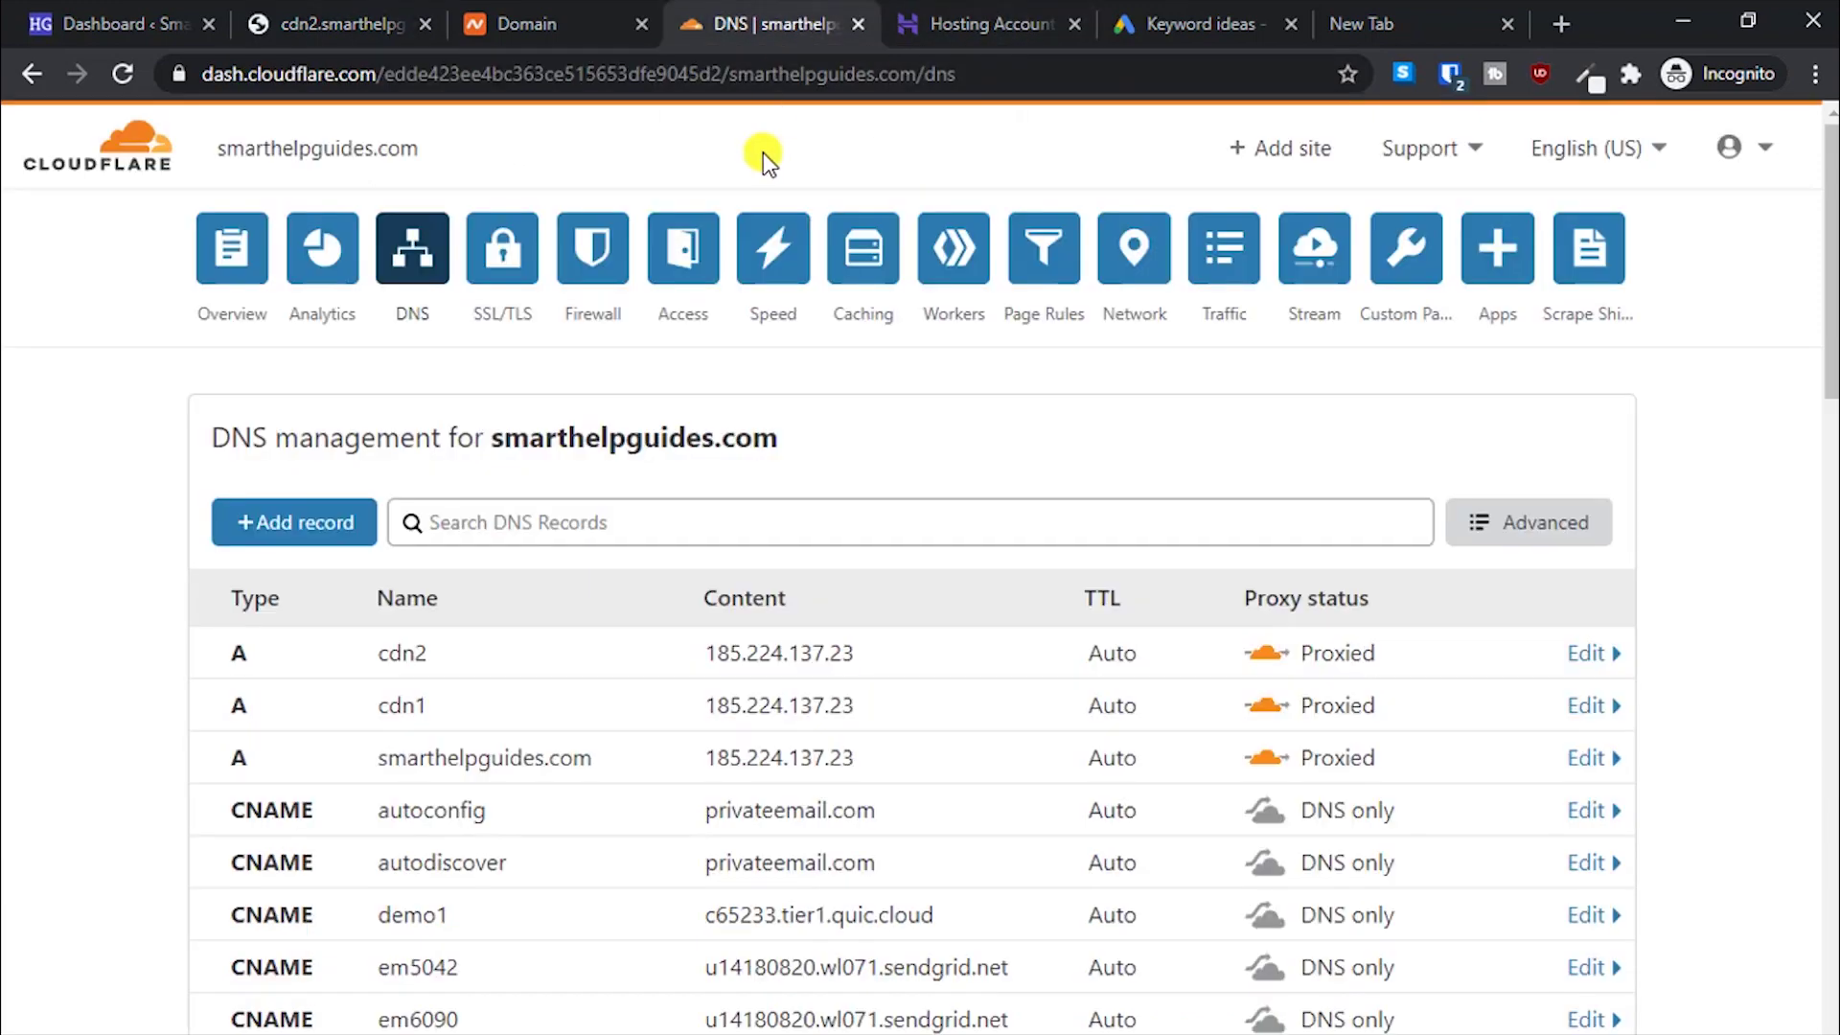
left_click(522, 261)
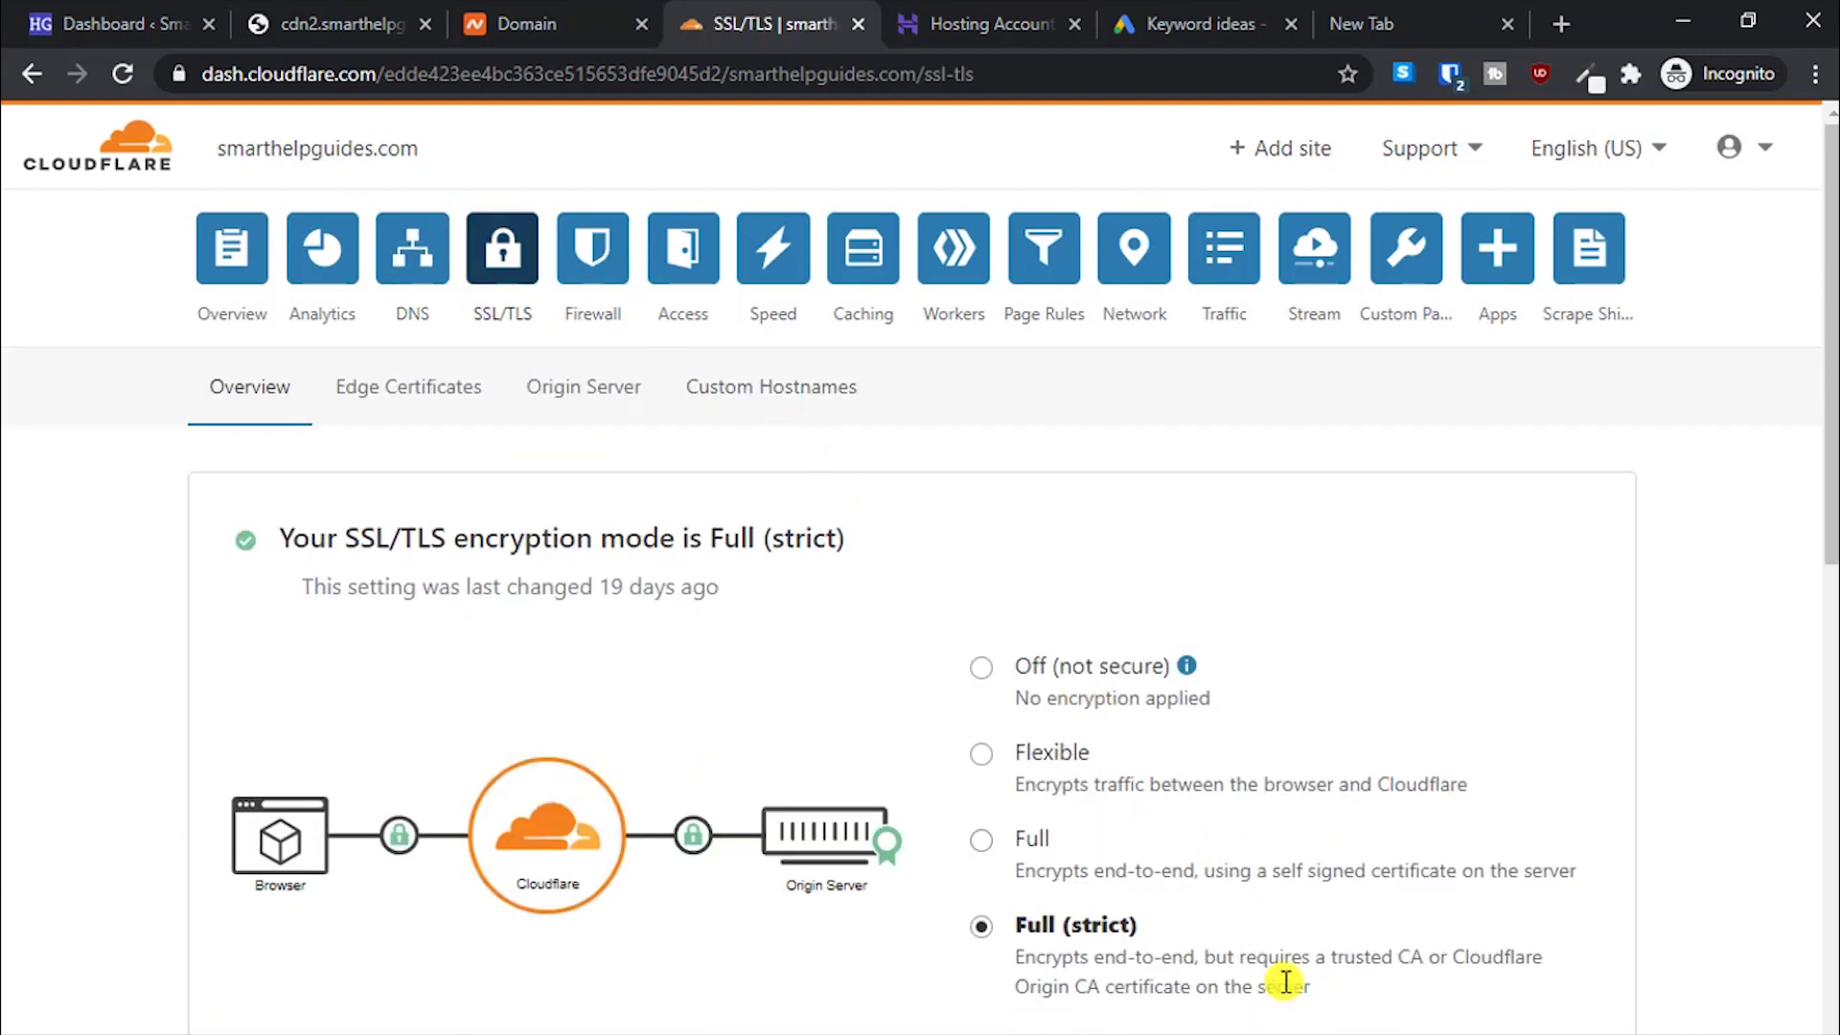
scroll(1284, 982, "down", 2)
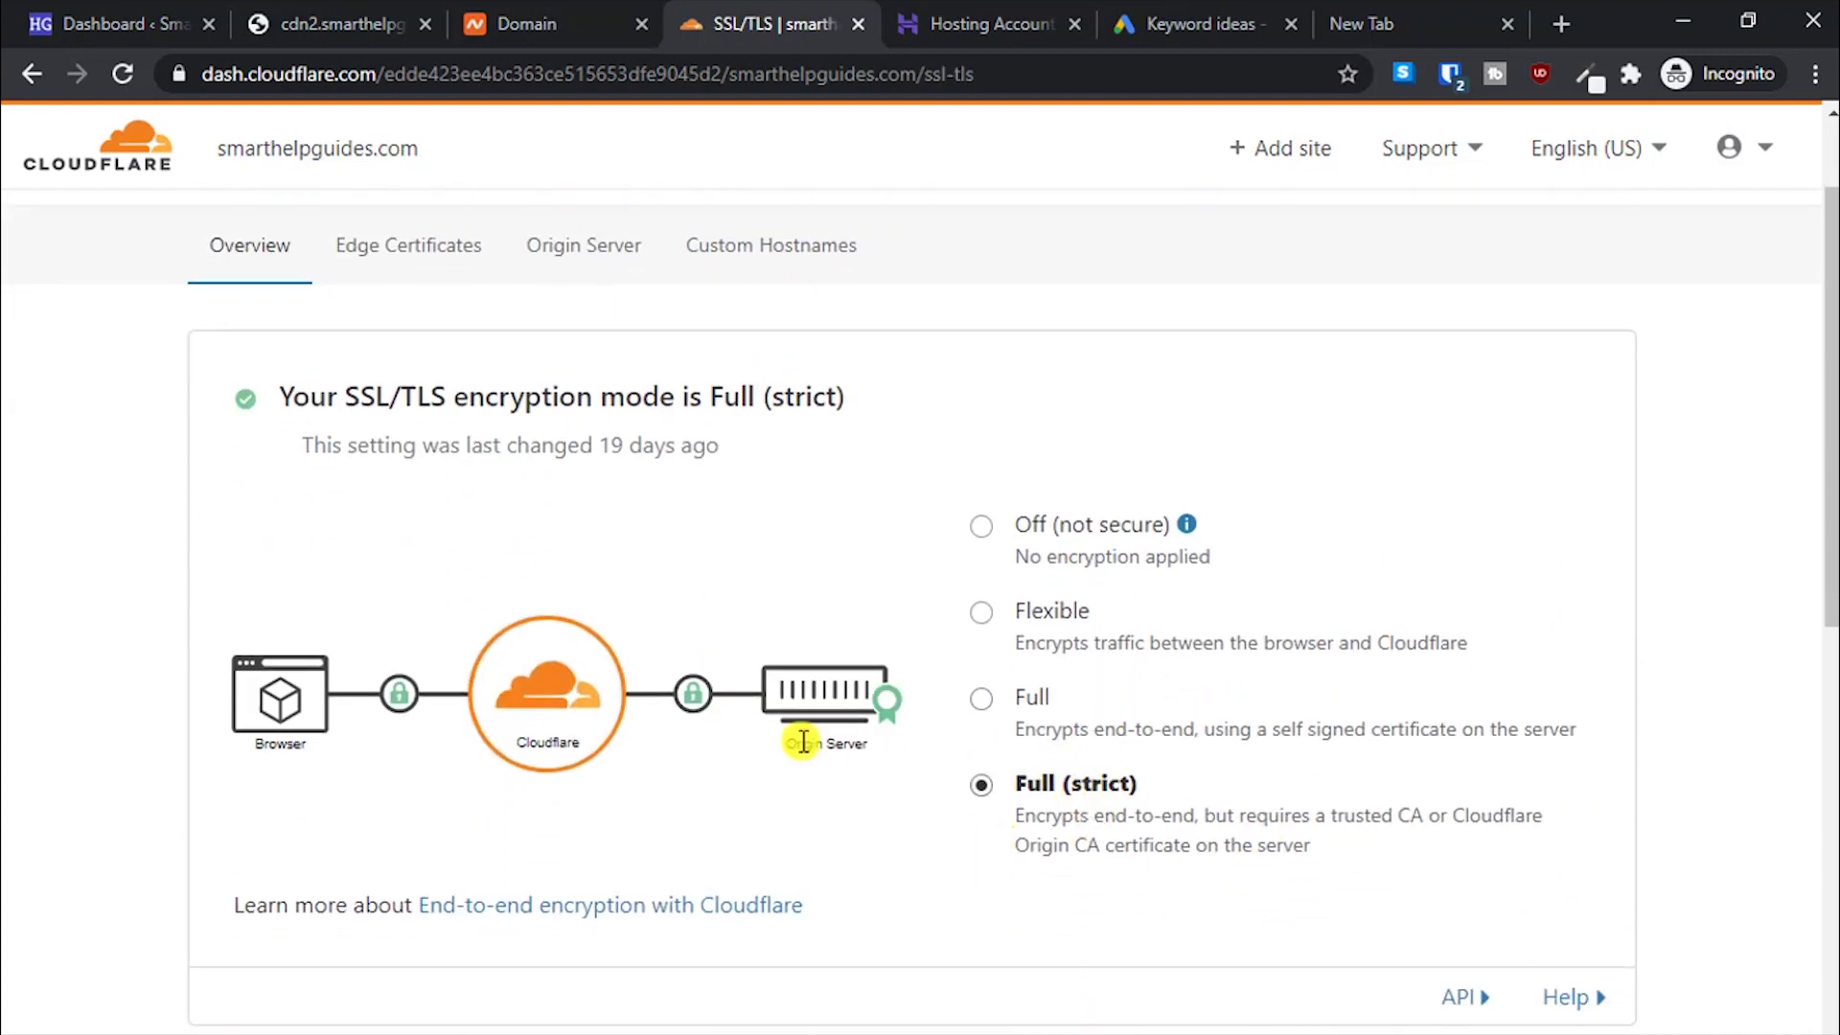
scroll(800, 741, "up", 2)
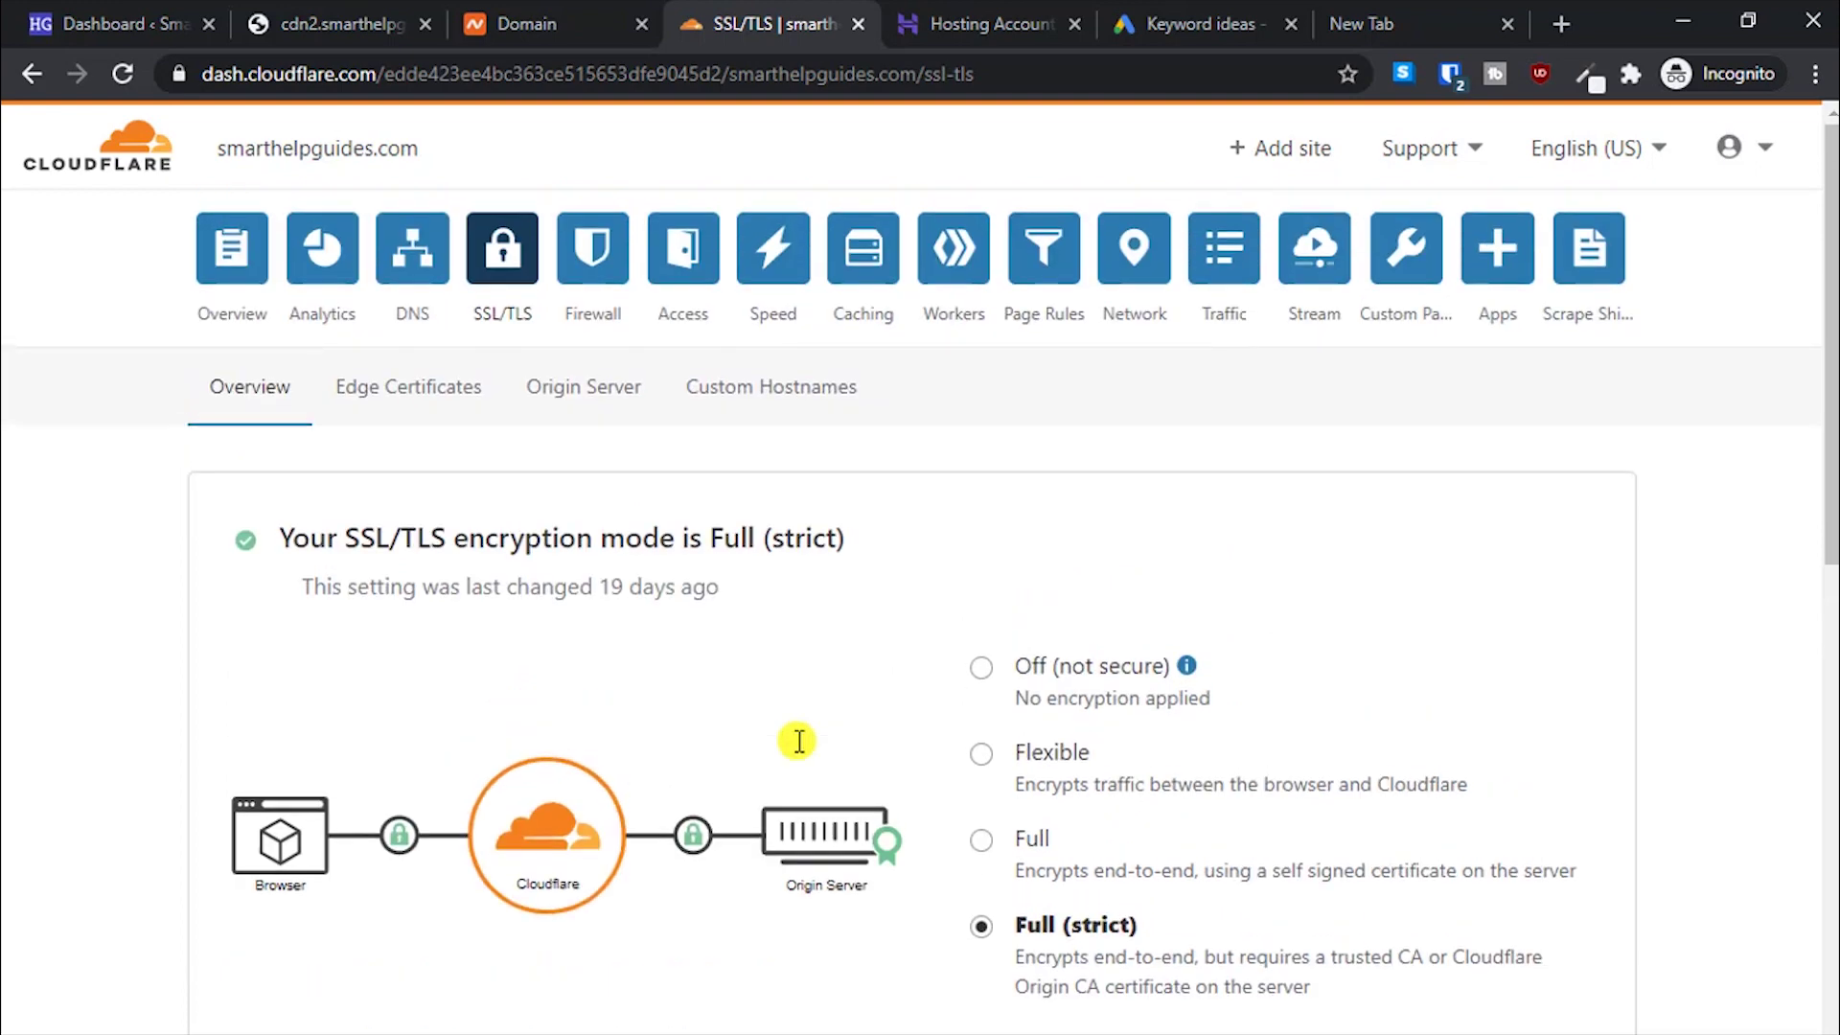
left_click(577, 395)
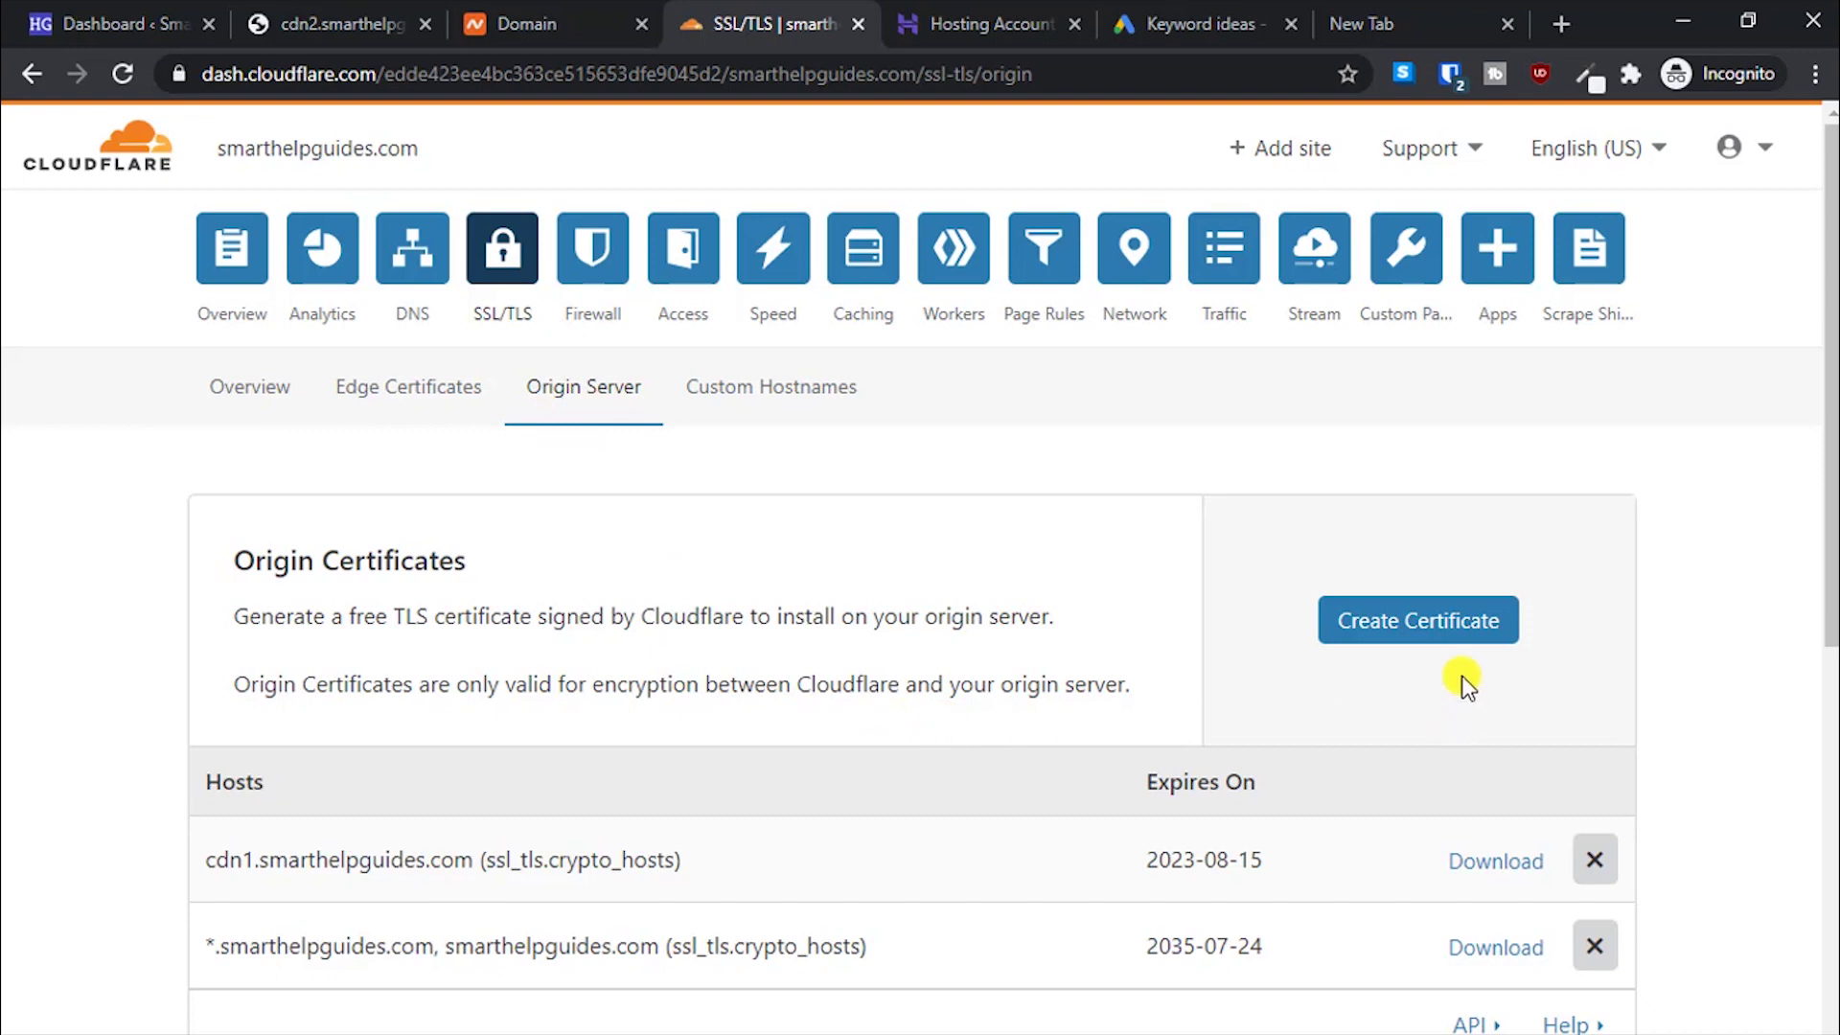
left_click(1439, 632)
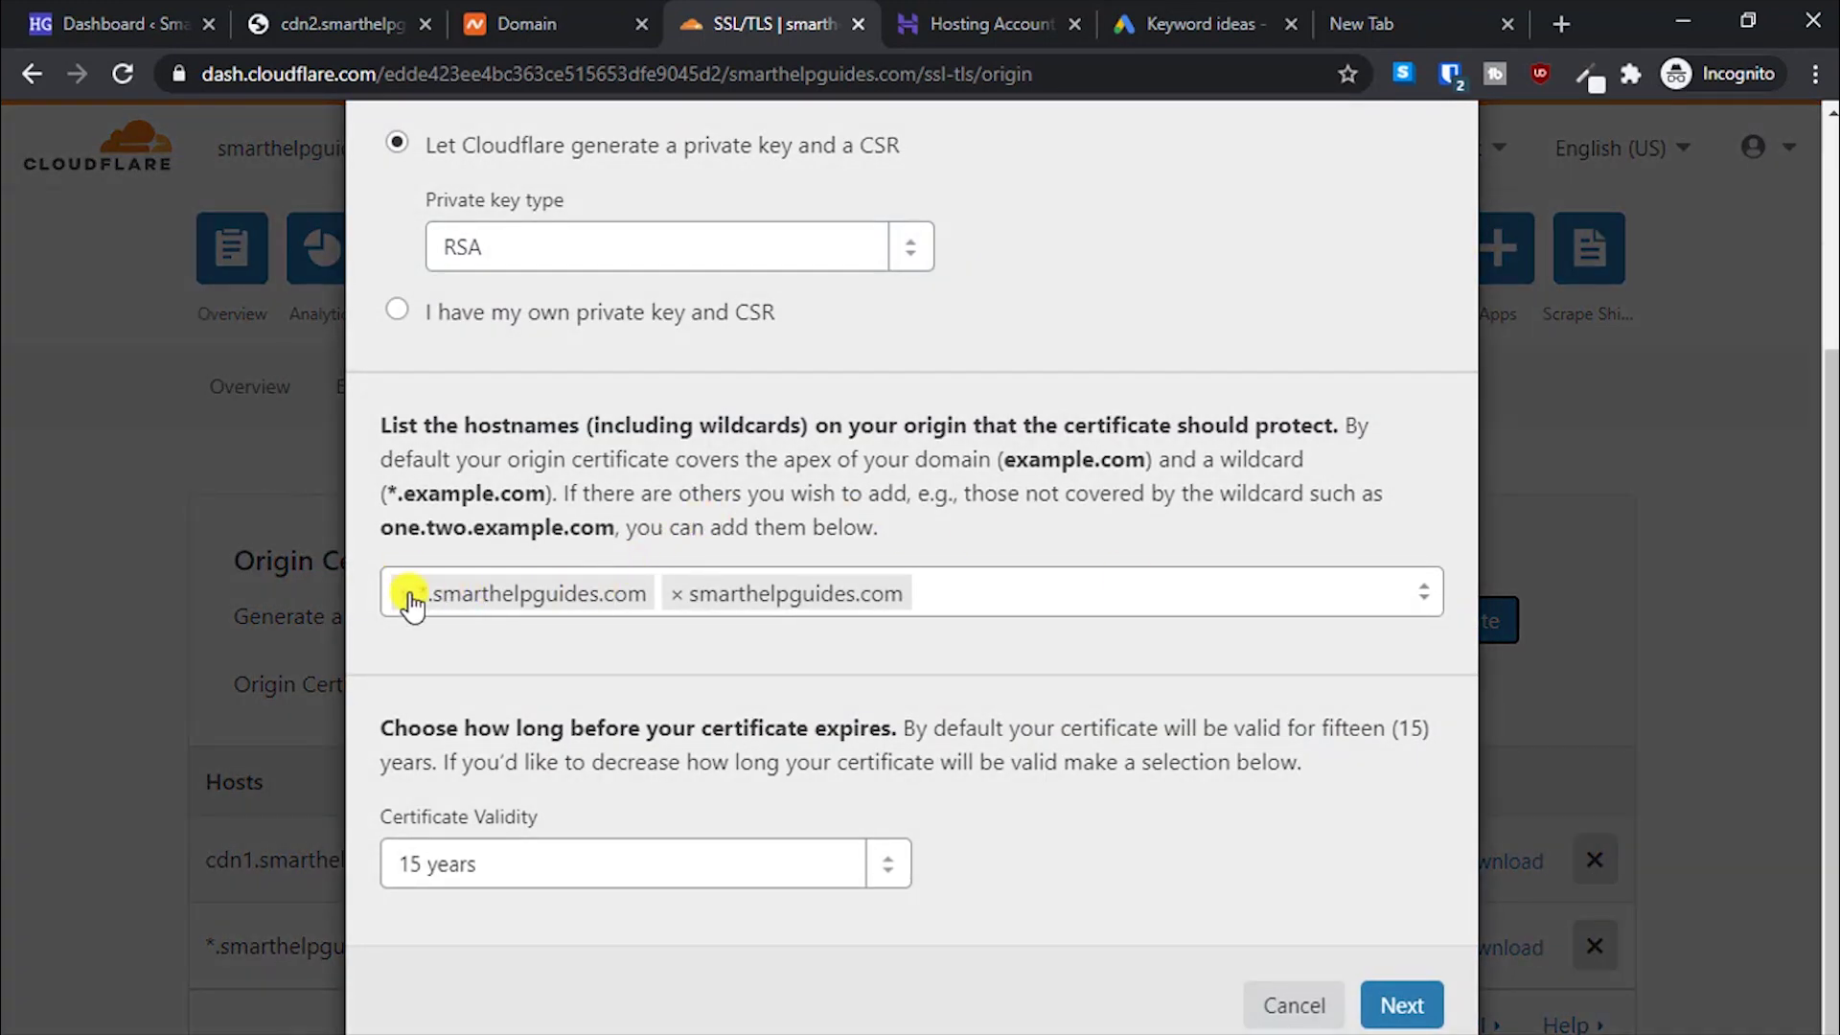
Step: Limit the certificate hostnames to cdn2.smarthelpguides.com only
left_click(411, 594)
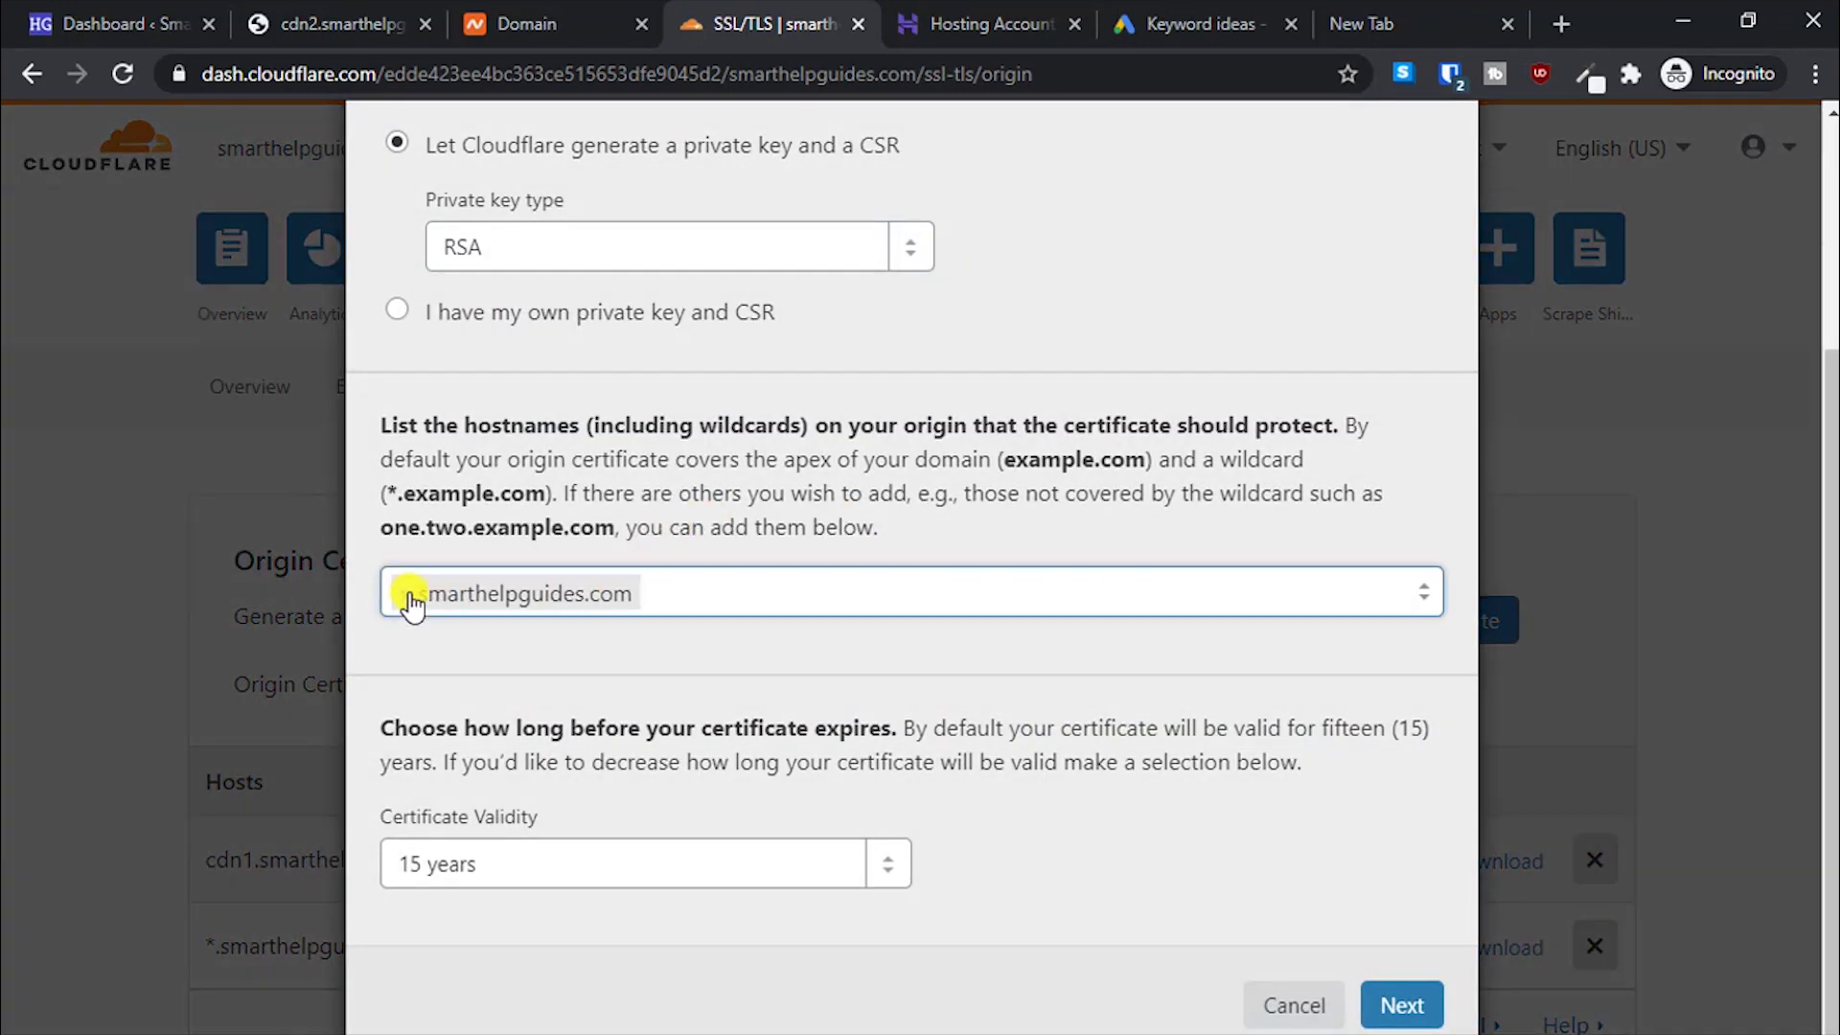
left_click(411, 594)
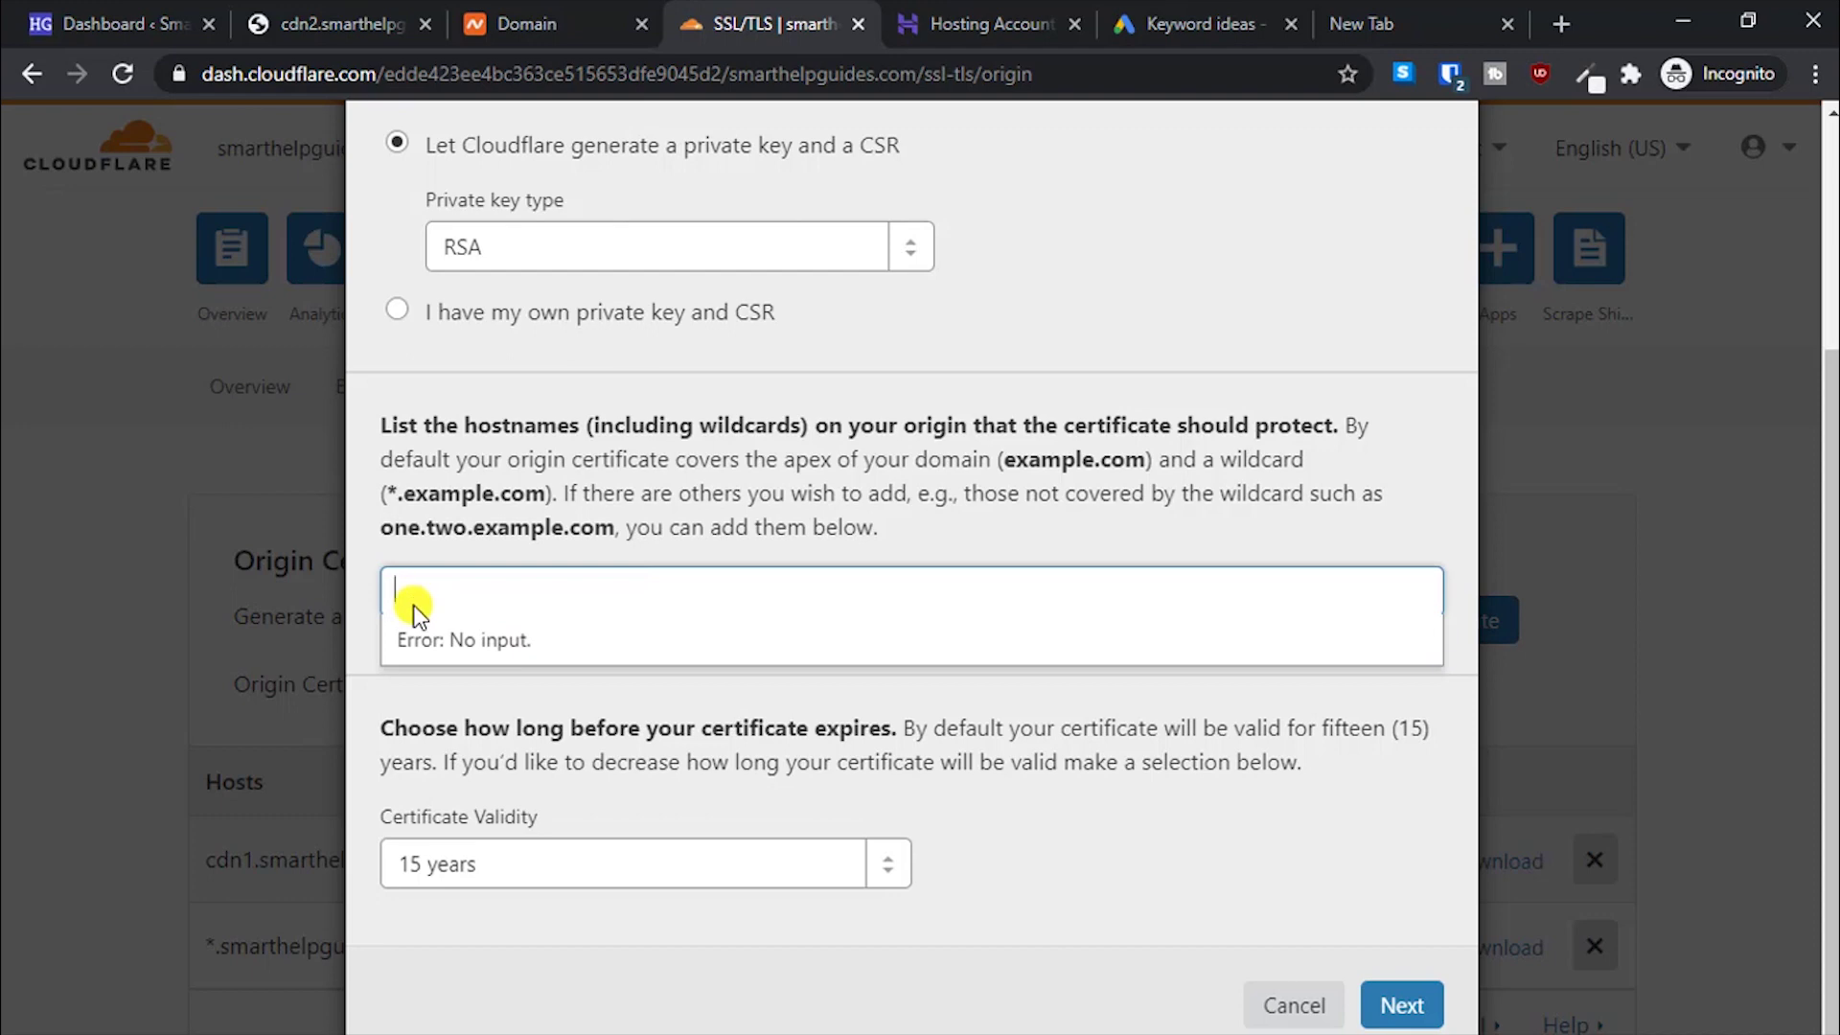
type("cdn2")
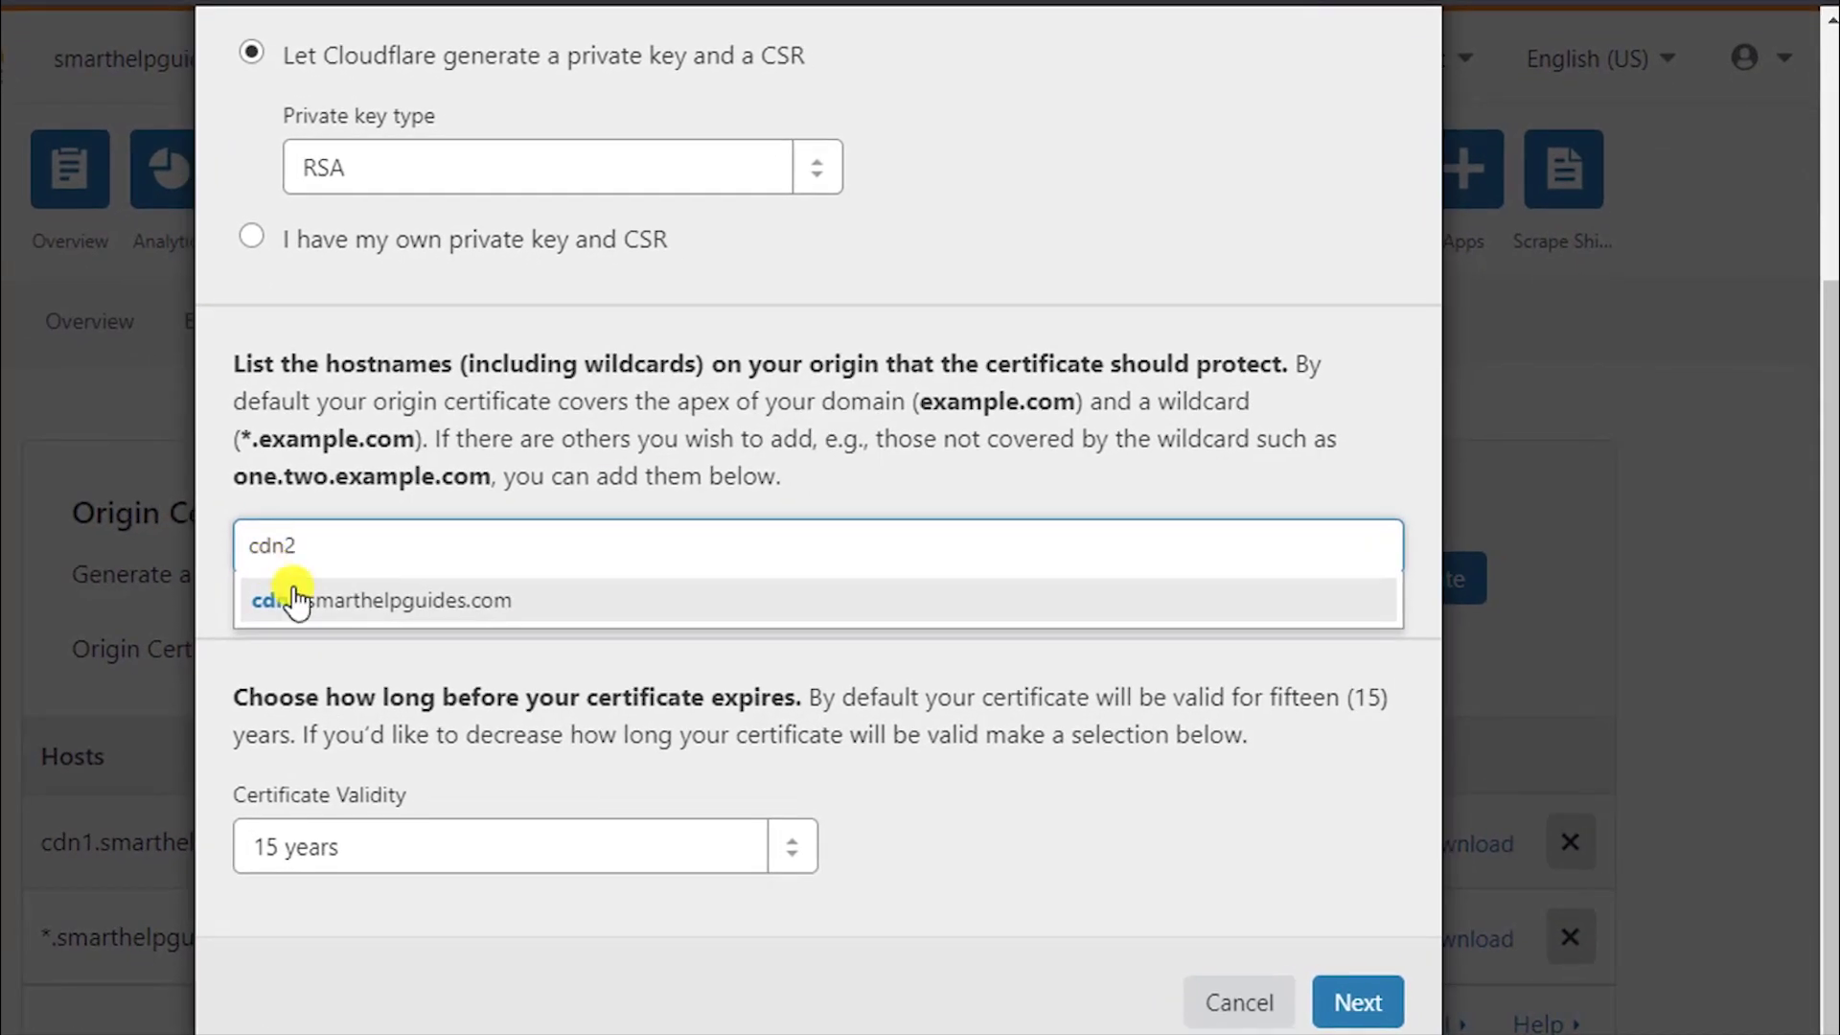
left_click(297, 601)
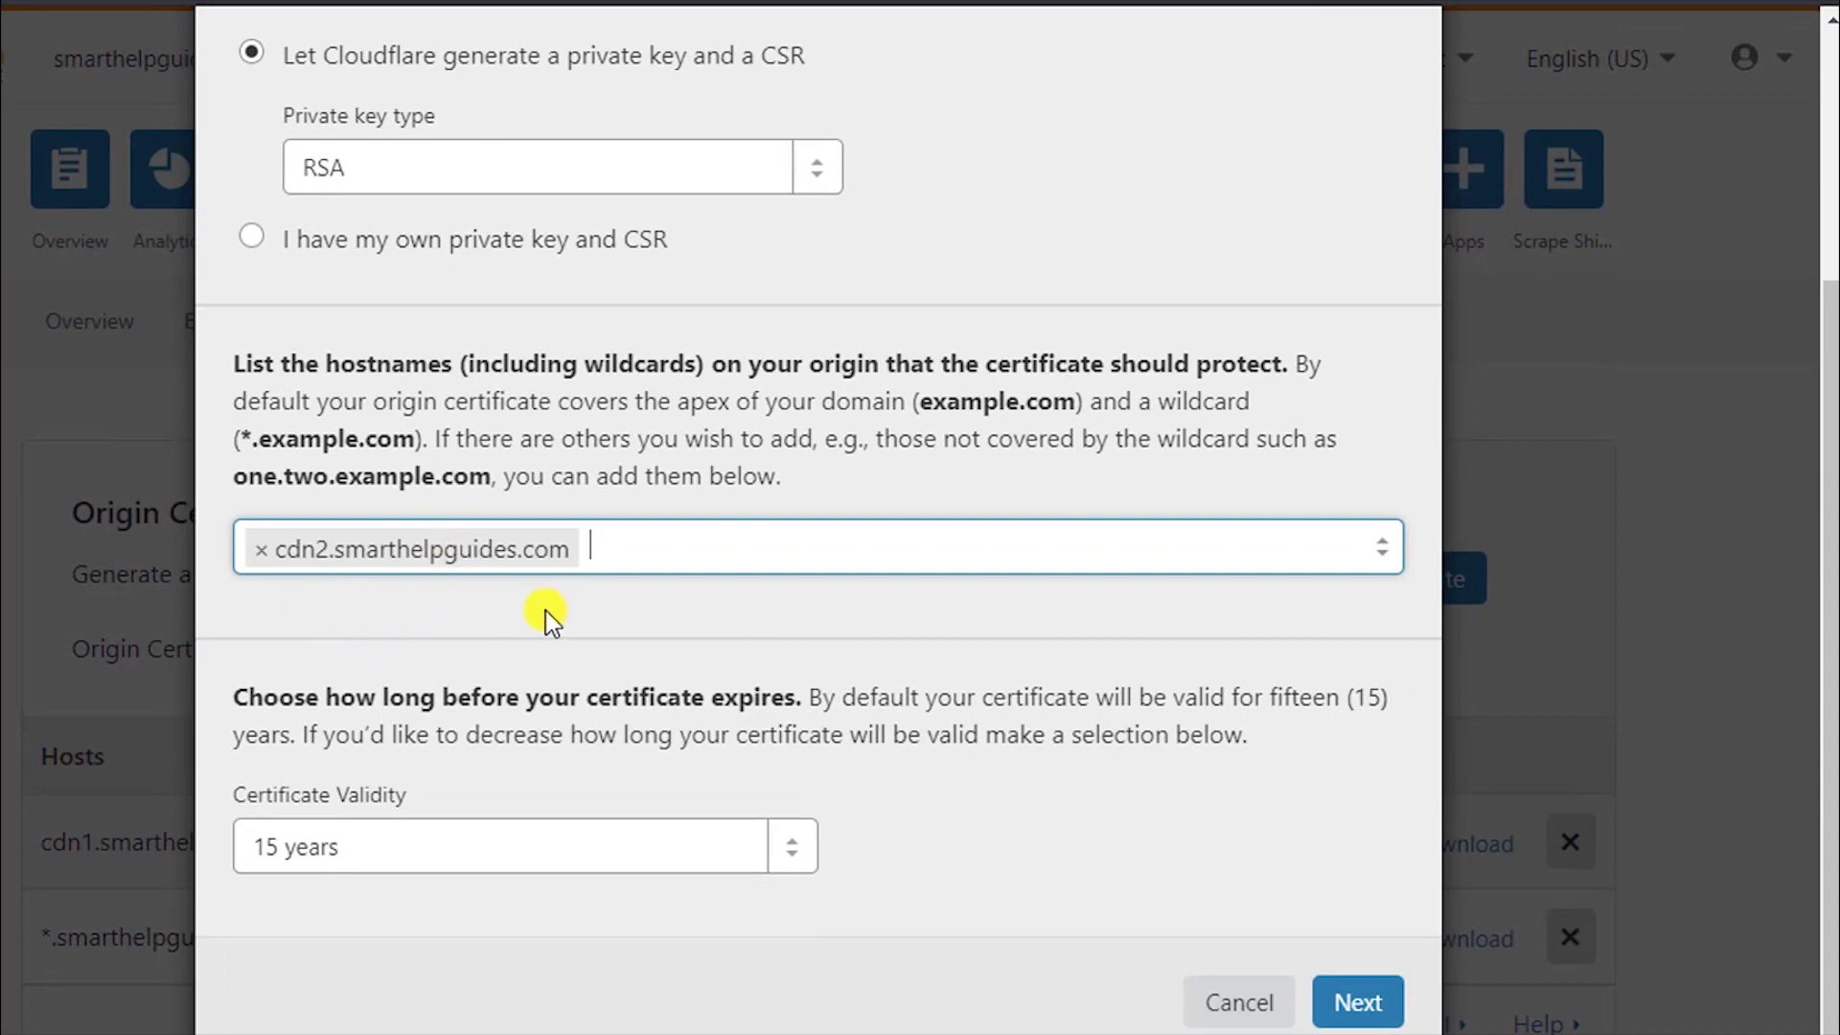
scroll(527, 631, "up", 2)
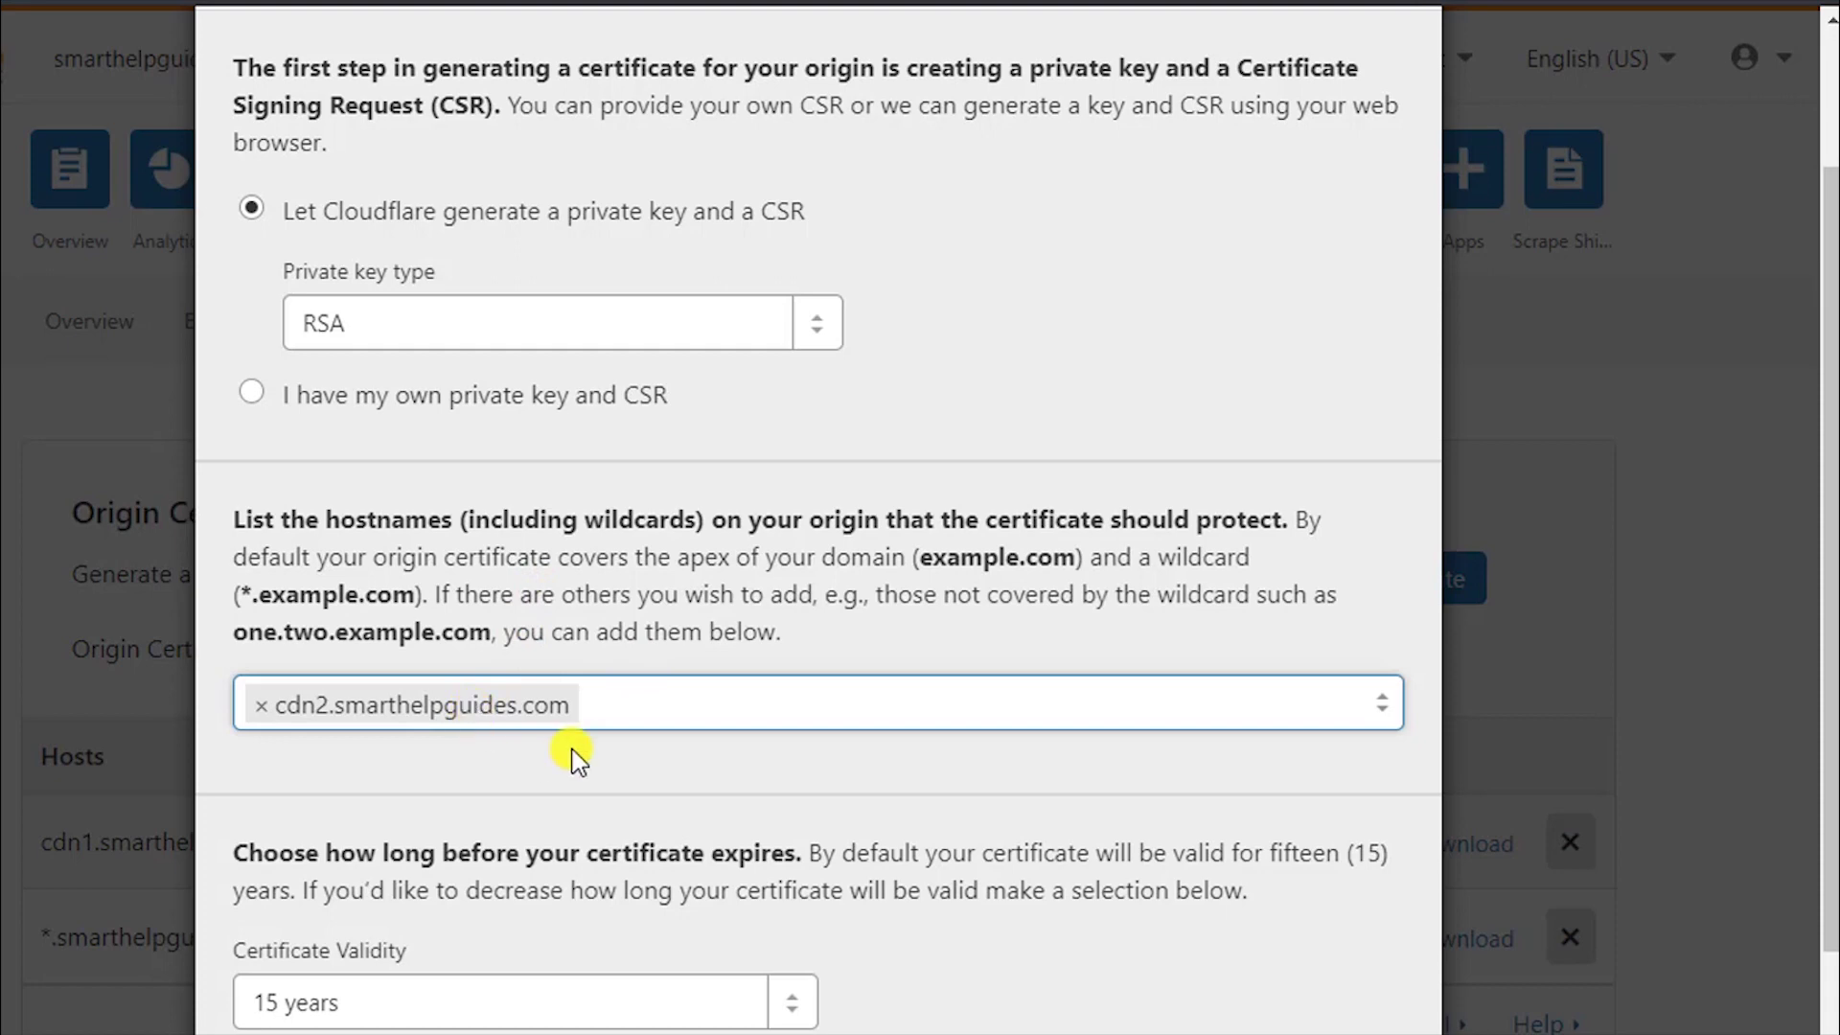
scroll(623, 716, "down", 1)
scroll(642, 711, "down", 2)
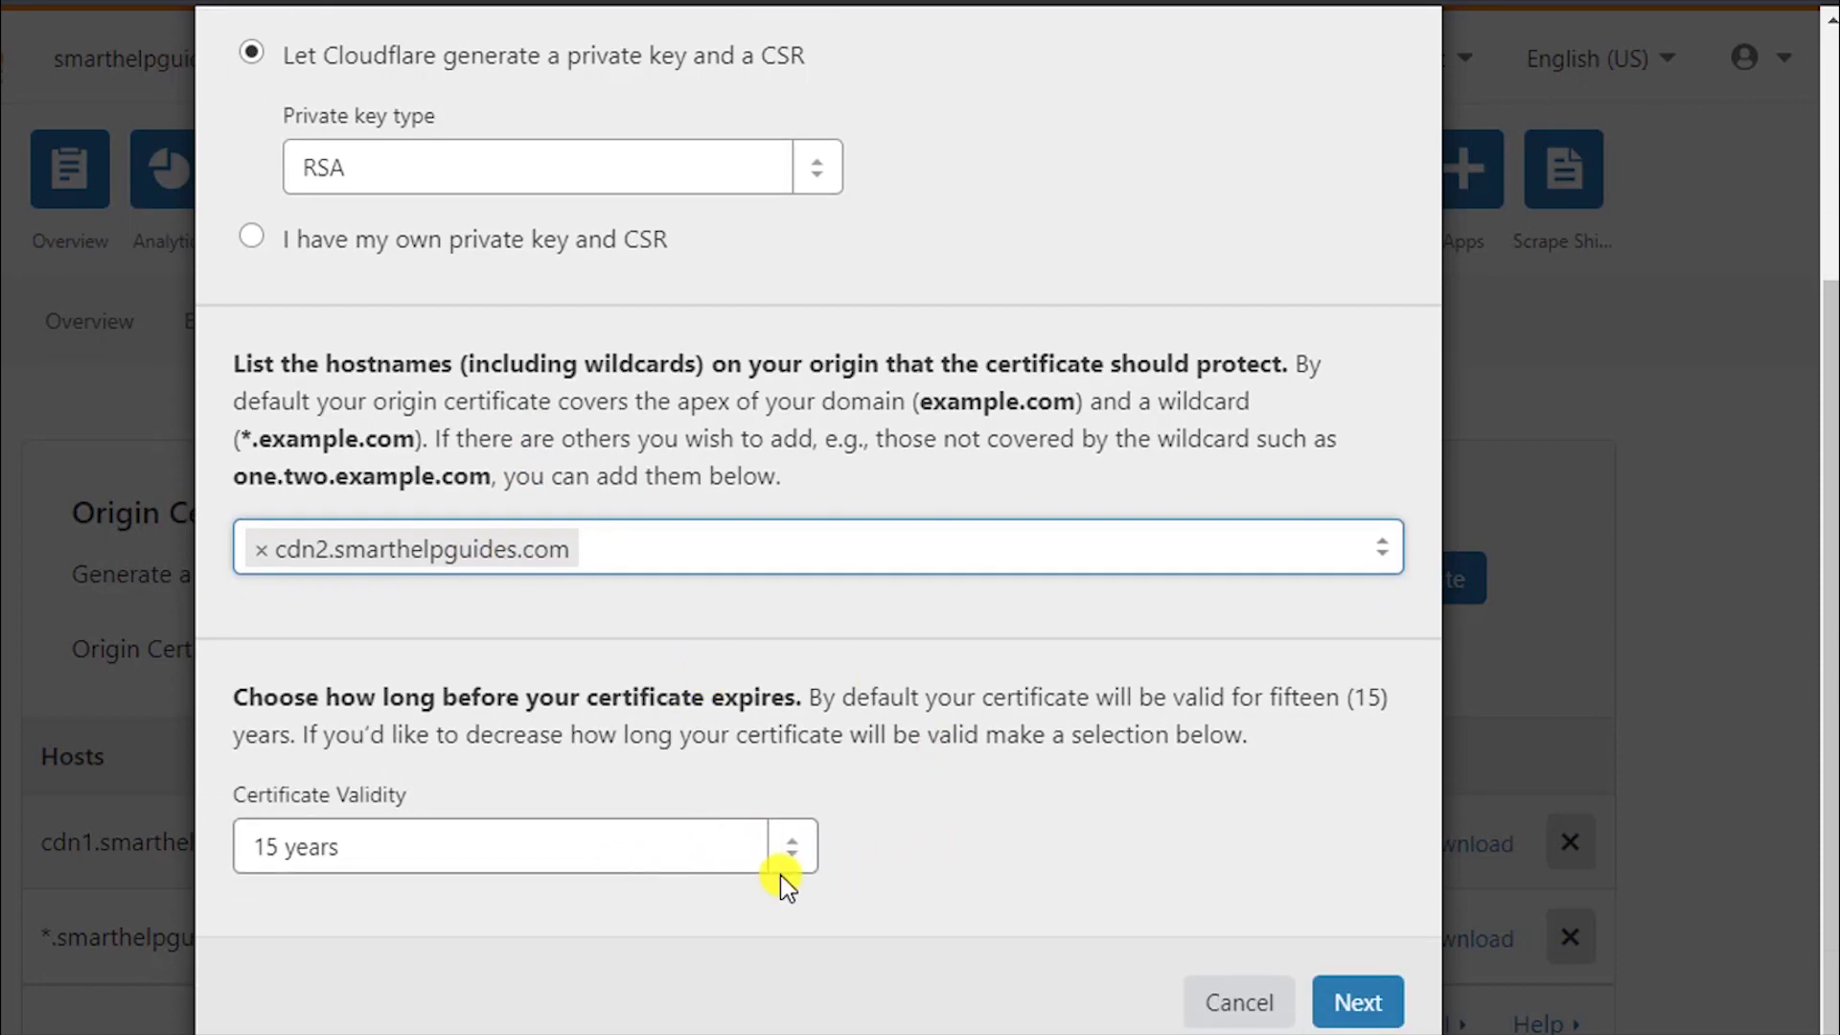
Step: Set certificate validity to 3 years and generate the certificate
left_click(803, 851)
left_click(1100, 805)
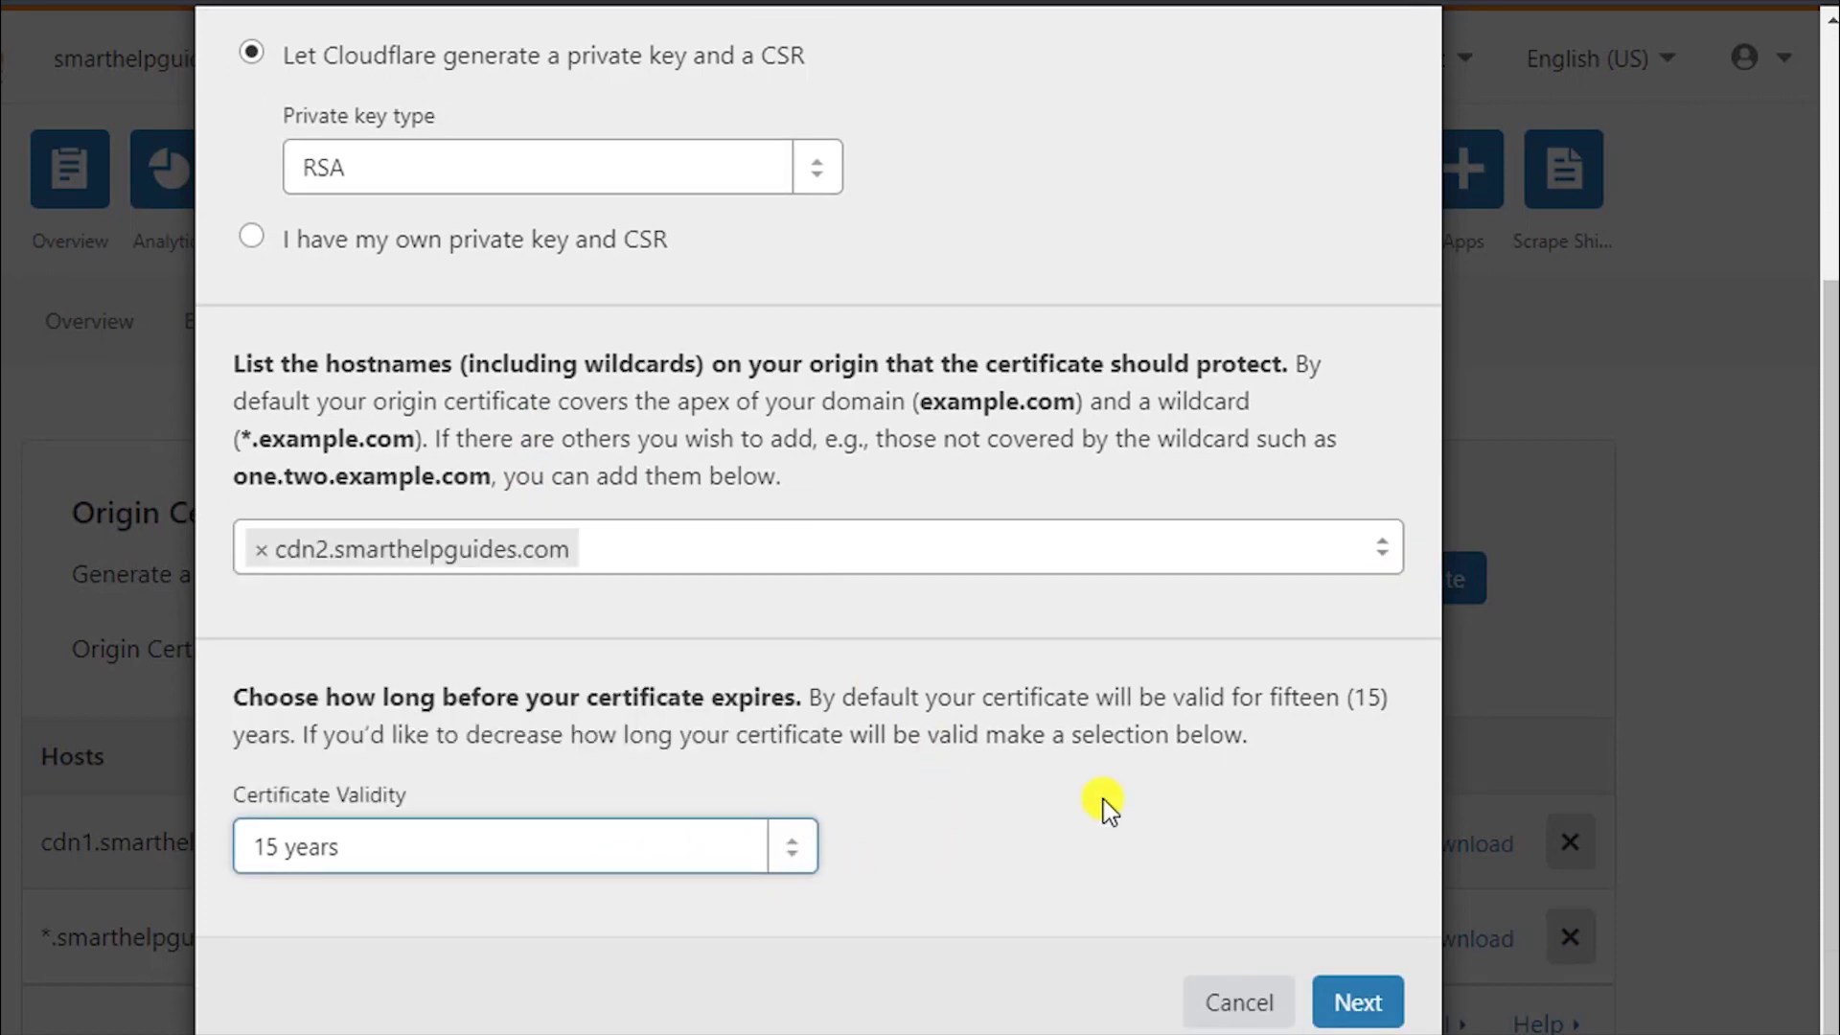
left_click(753, 847)
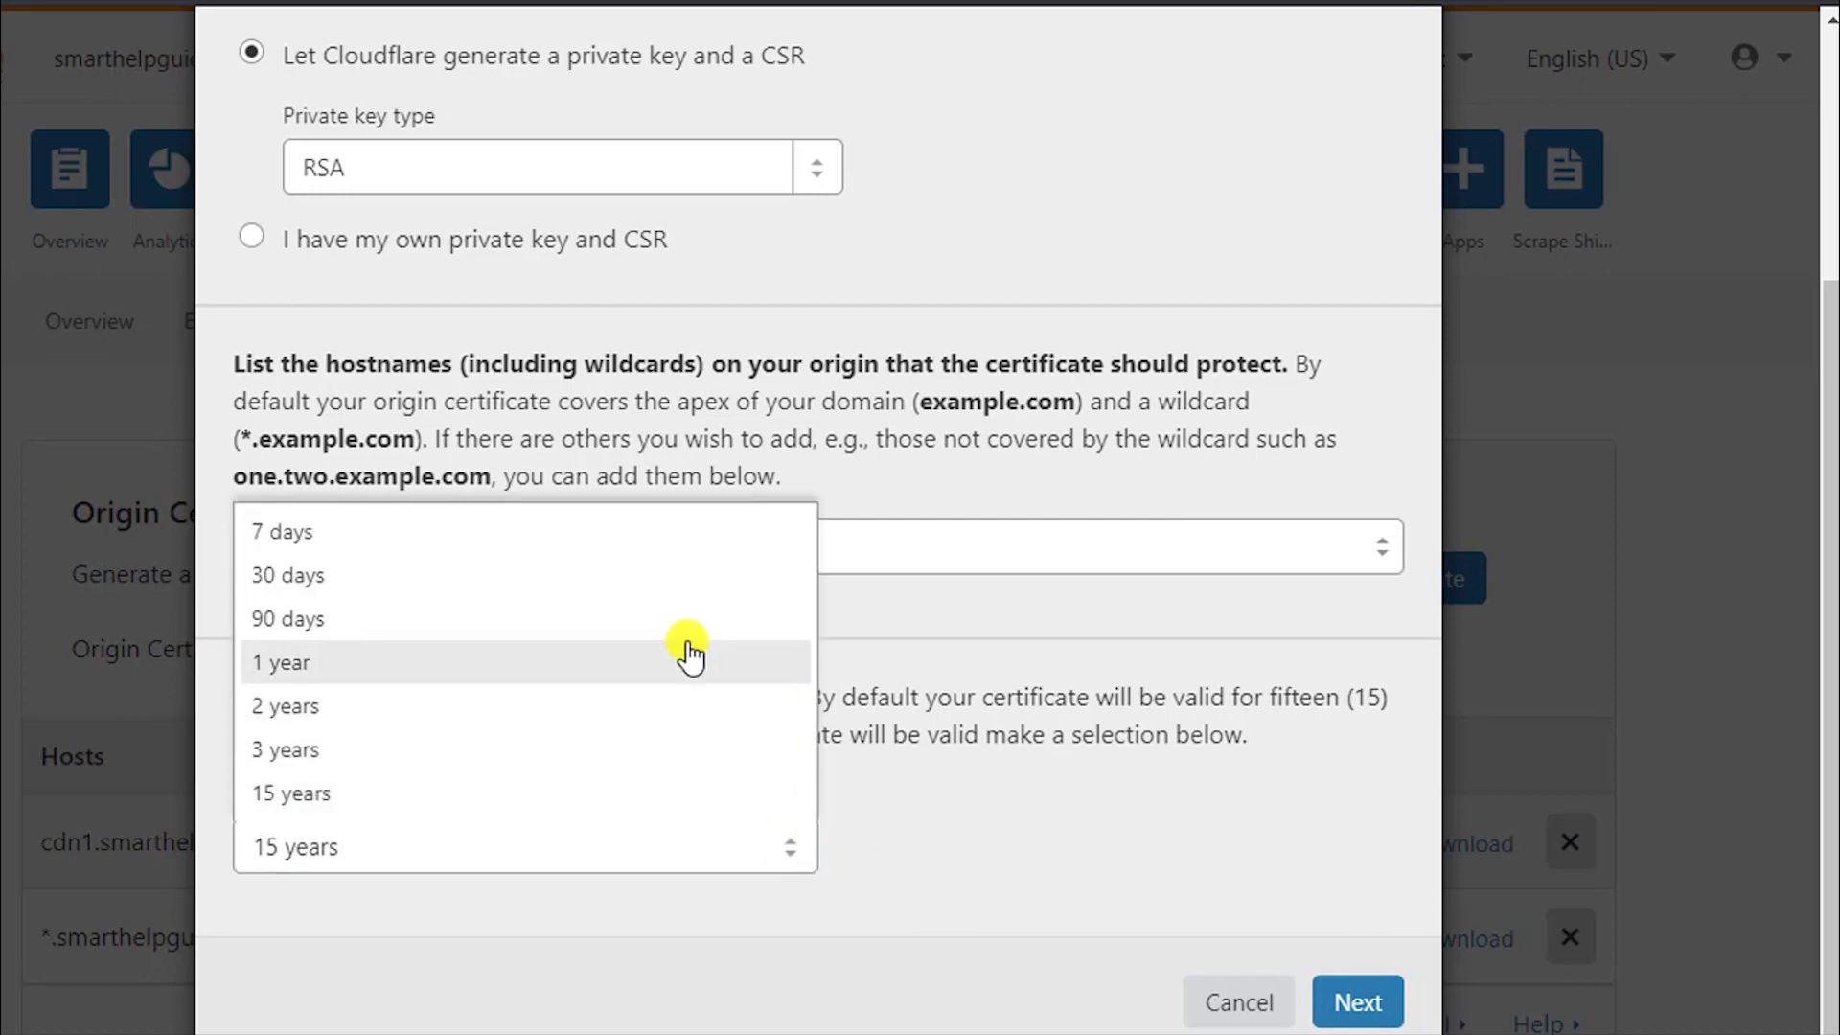
left_click(657, 747)
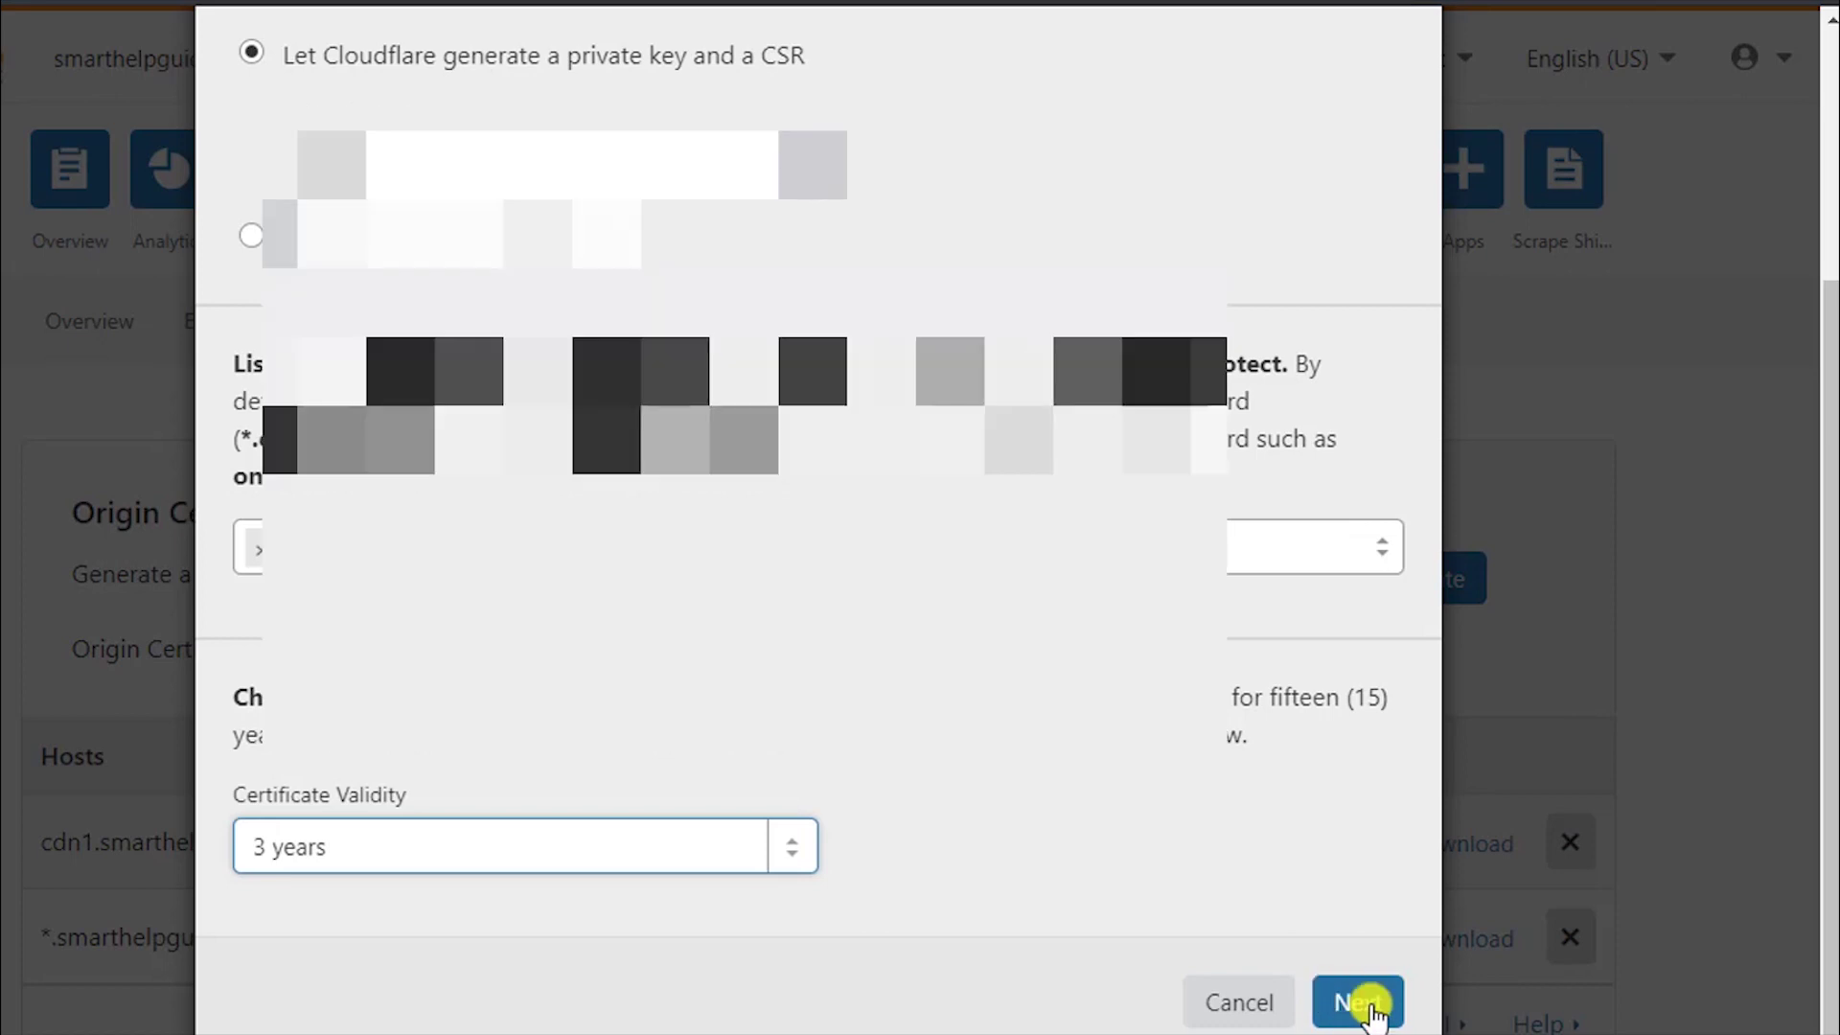
left_click(1356, 1000)
Step: Copy the full generated origin certificate text
scroll(830, 517, "down", 5)
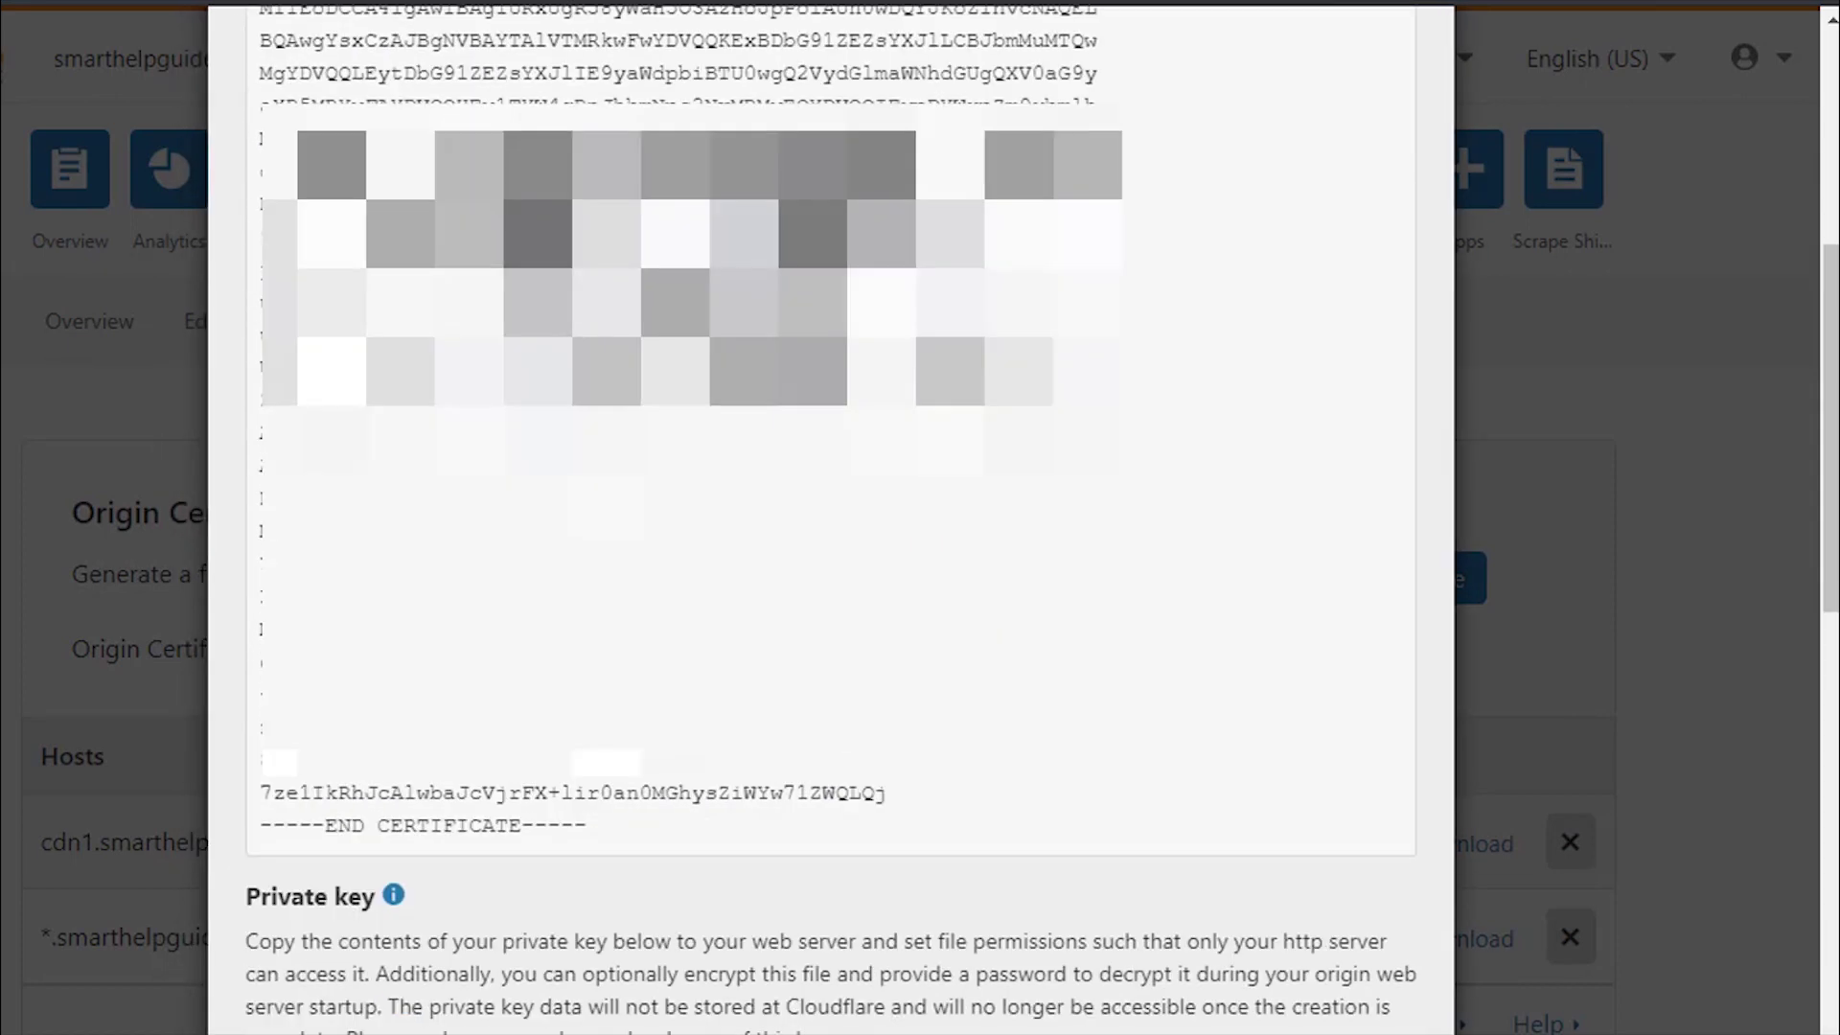
scroll(830, 518, "up", 4)
left_click_drag(259, 105, 974, 955)
right_click(824, 580)
left_click(863, 610)
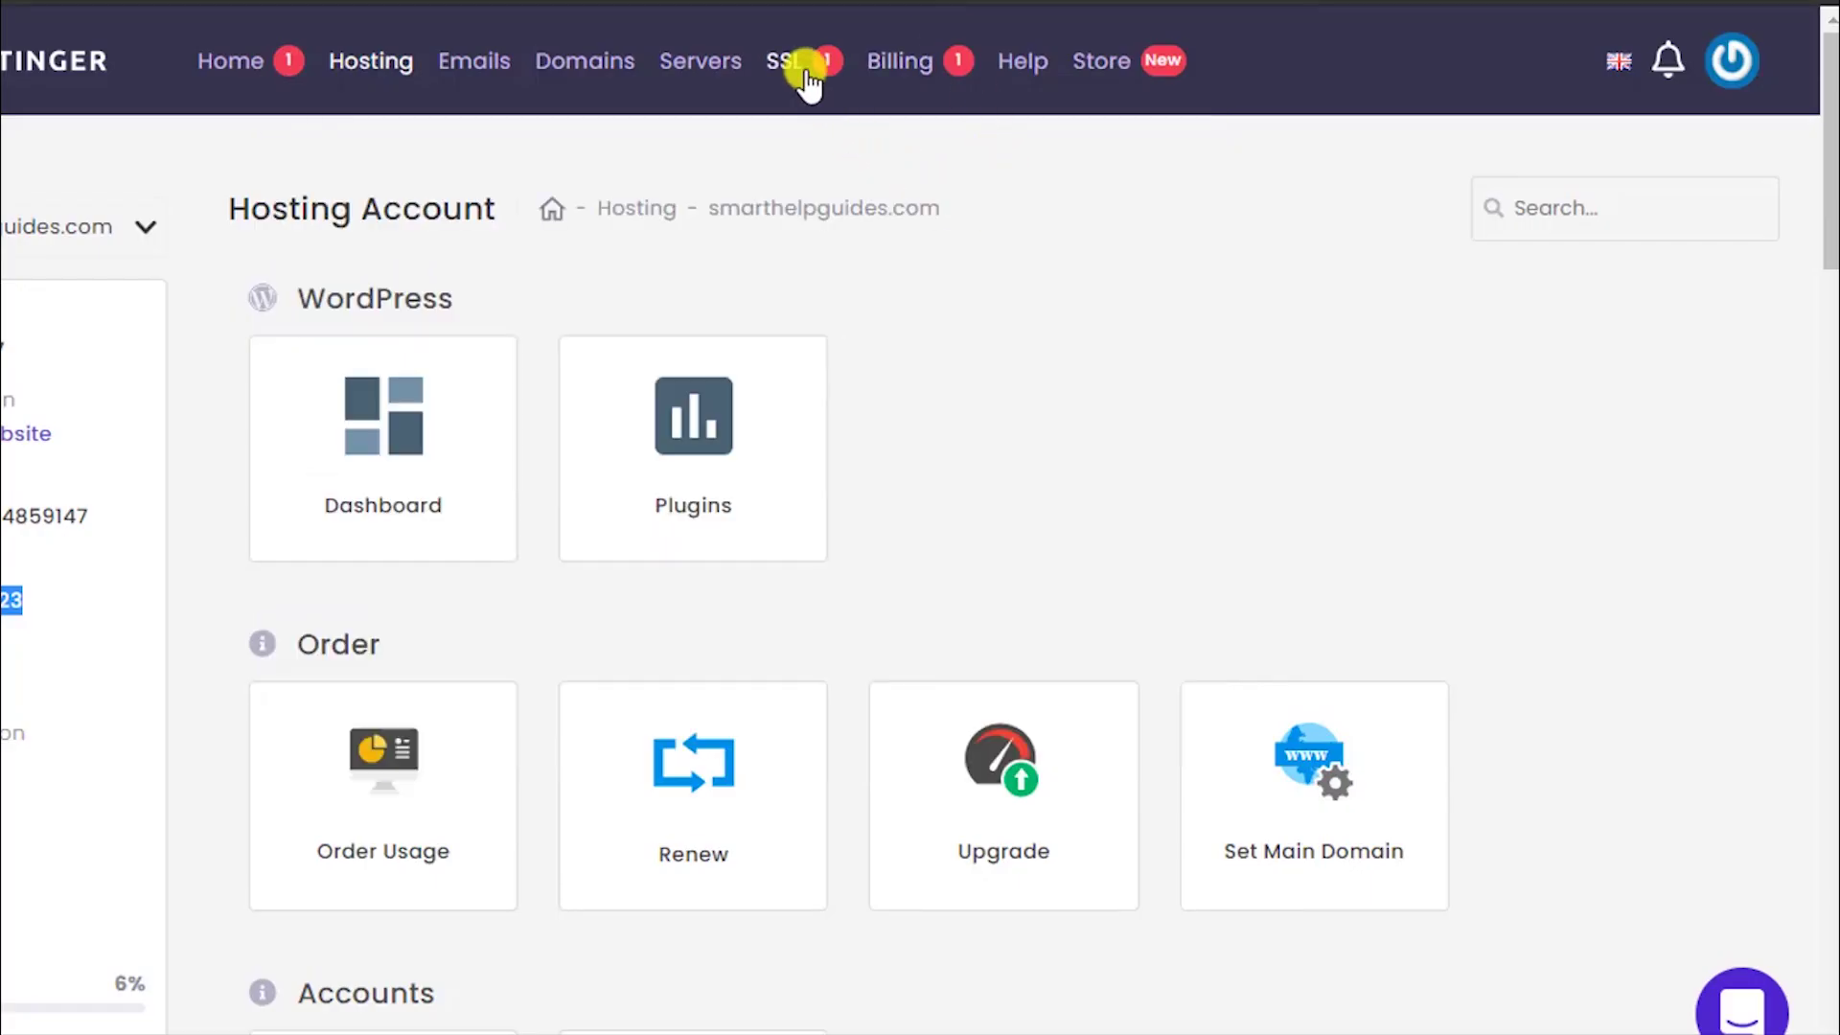
Step: Open SSL management for smarthelpguides.com and scroll down to the Custom SSL form
left_click(805, 75)
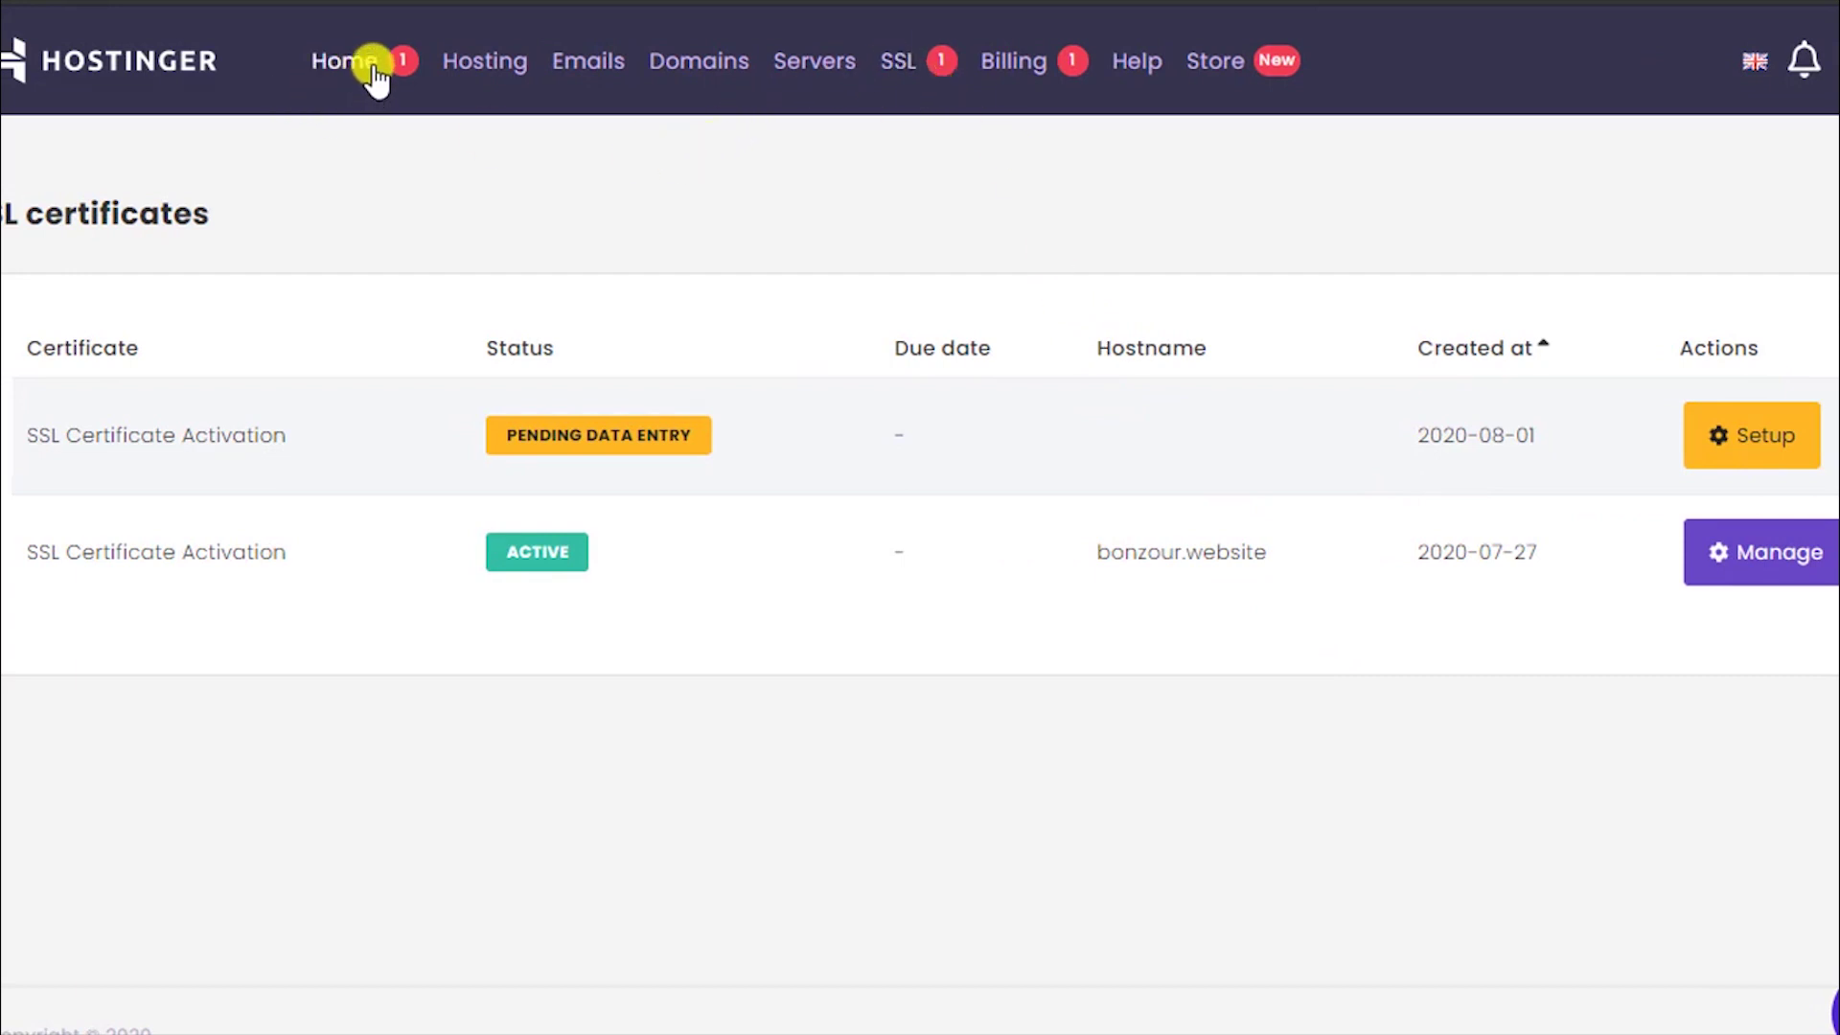
left_click(1695, 541)
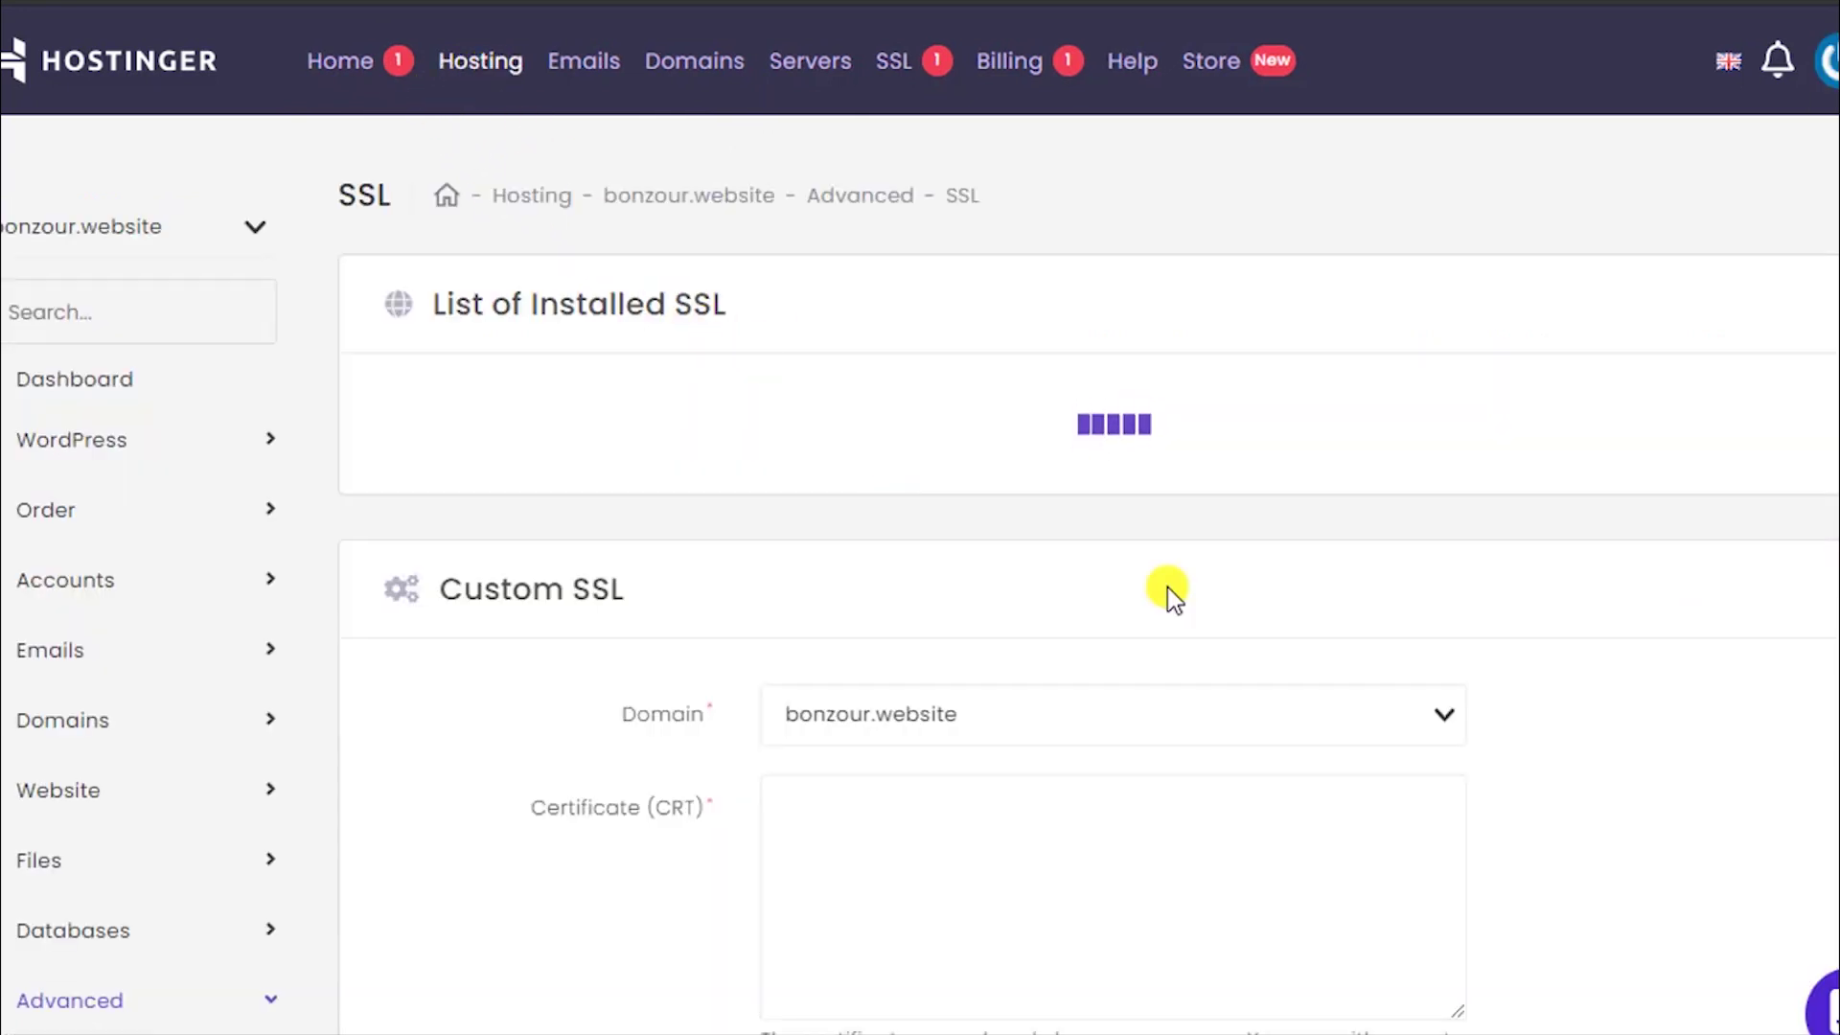
scroll(1529, 484, "down", 2)
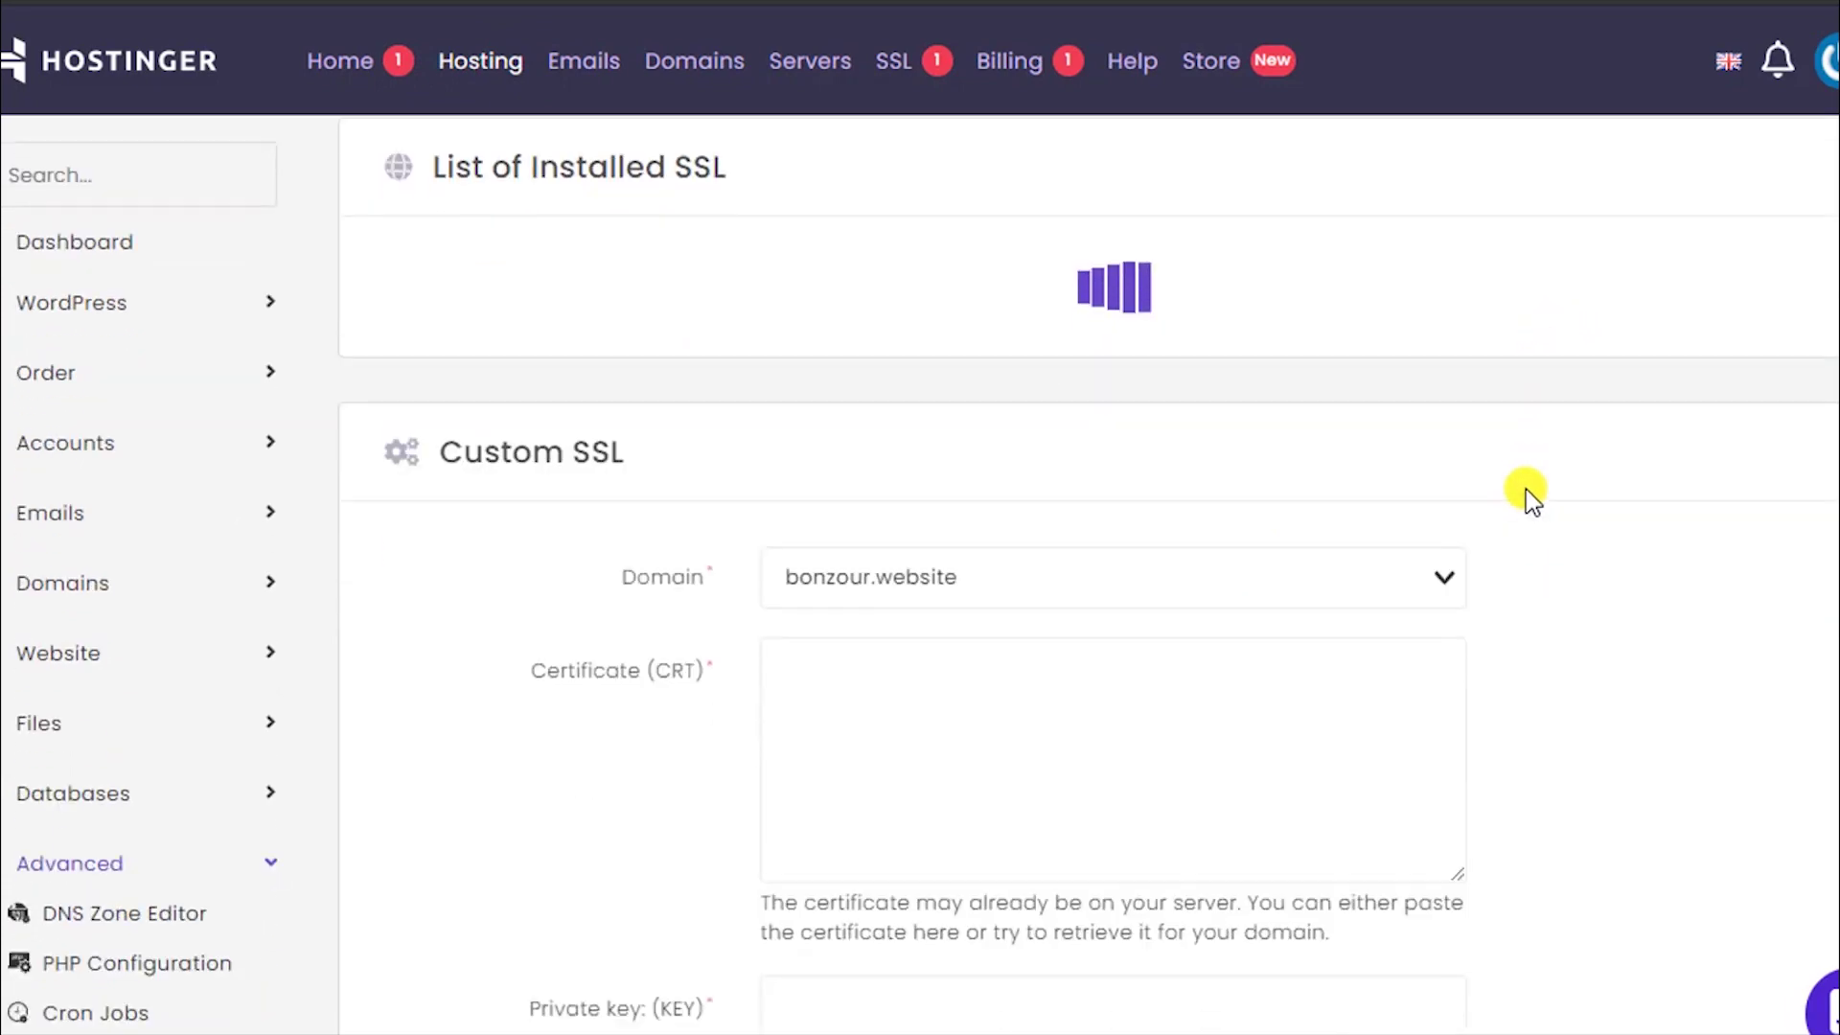
scroll(414, 436, "up", 2)
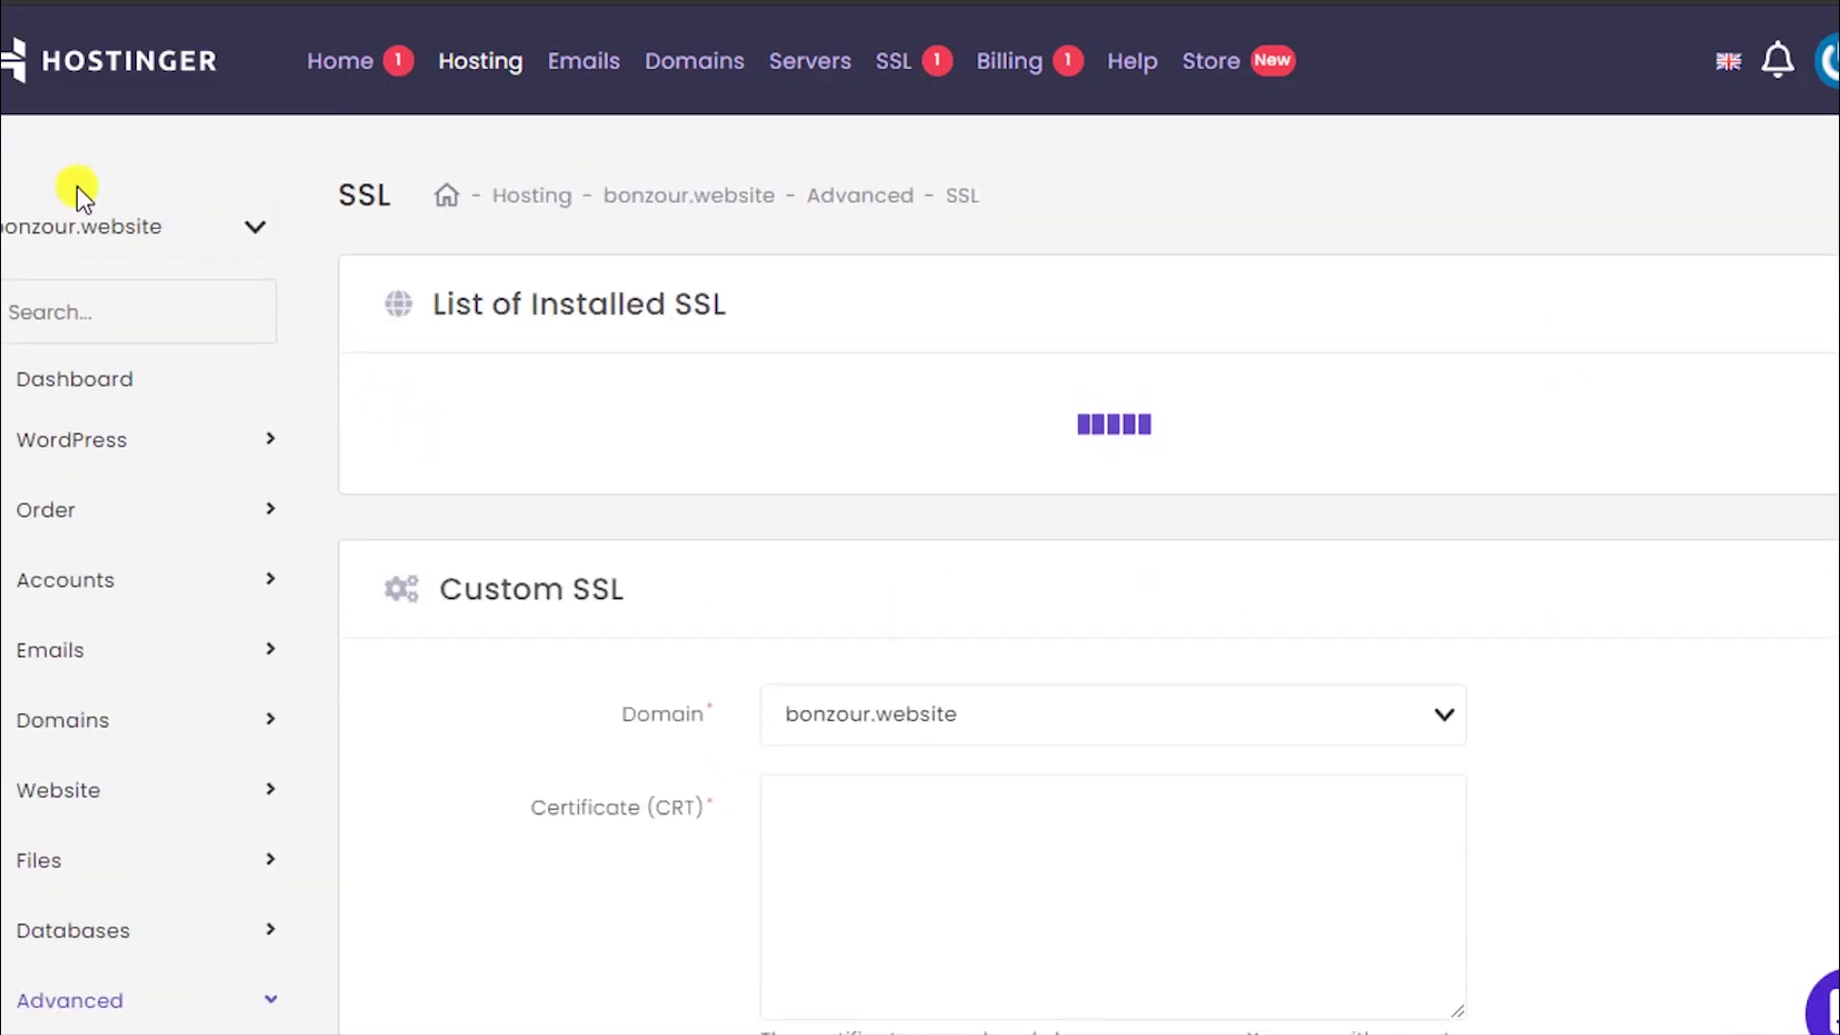
left_click(255, 235)
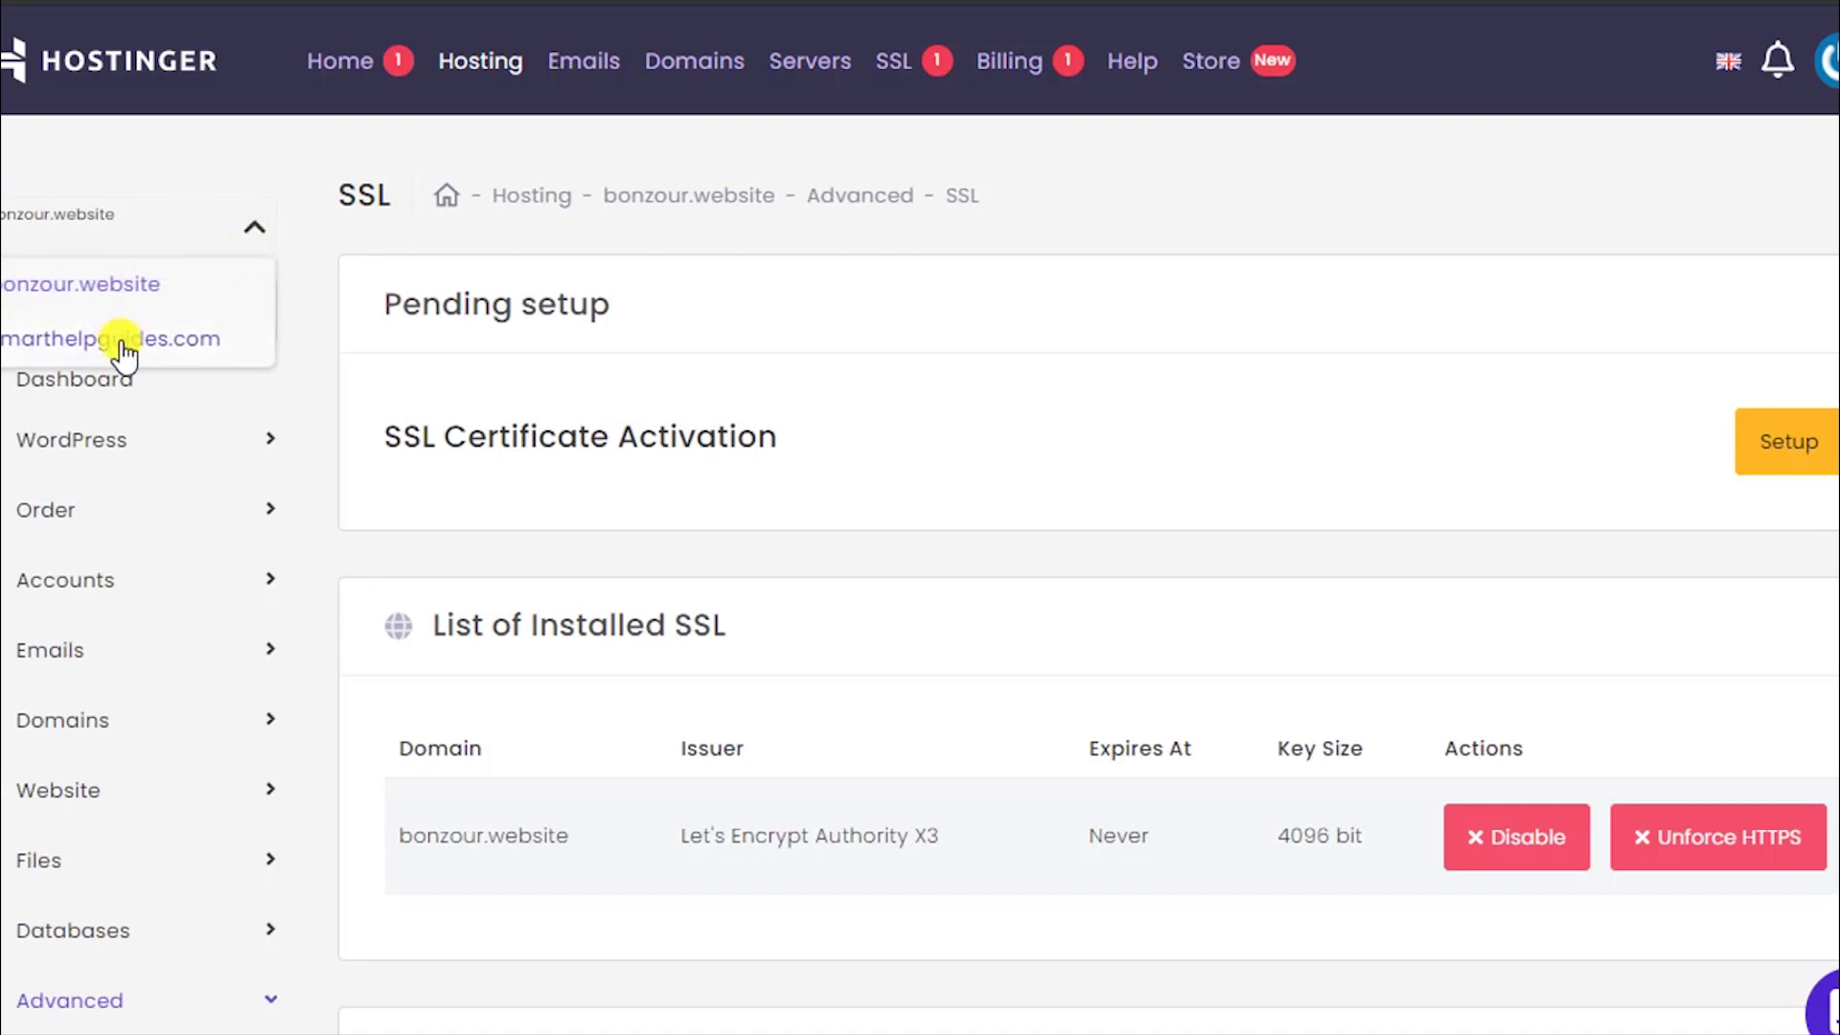
left_click(230, 343)
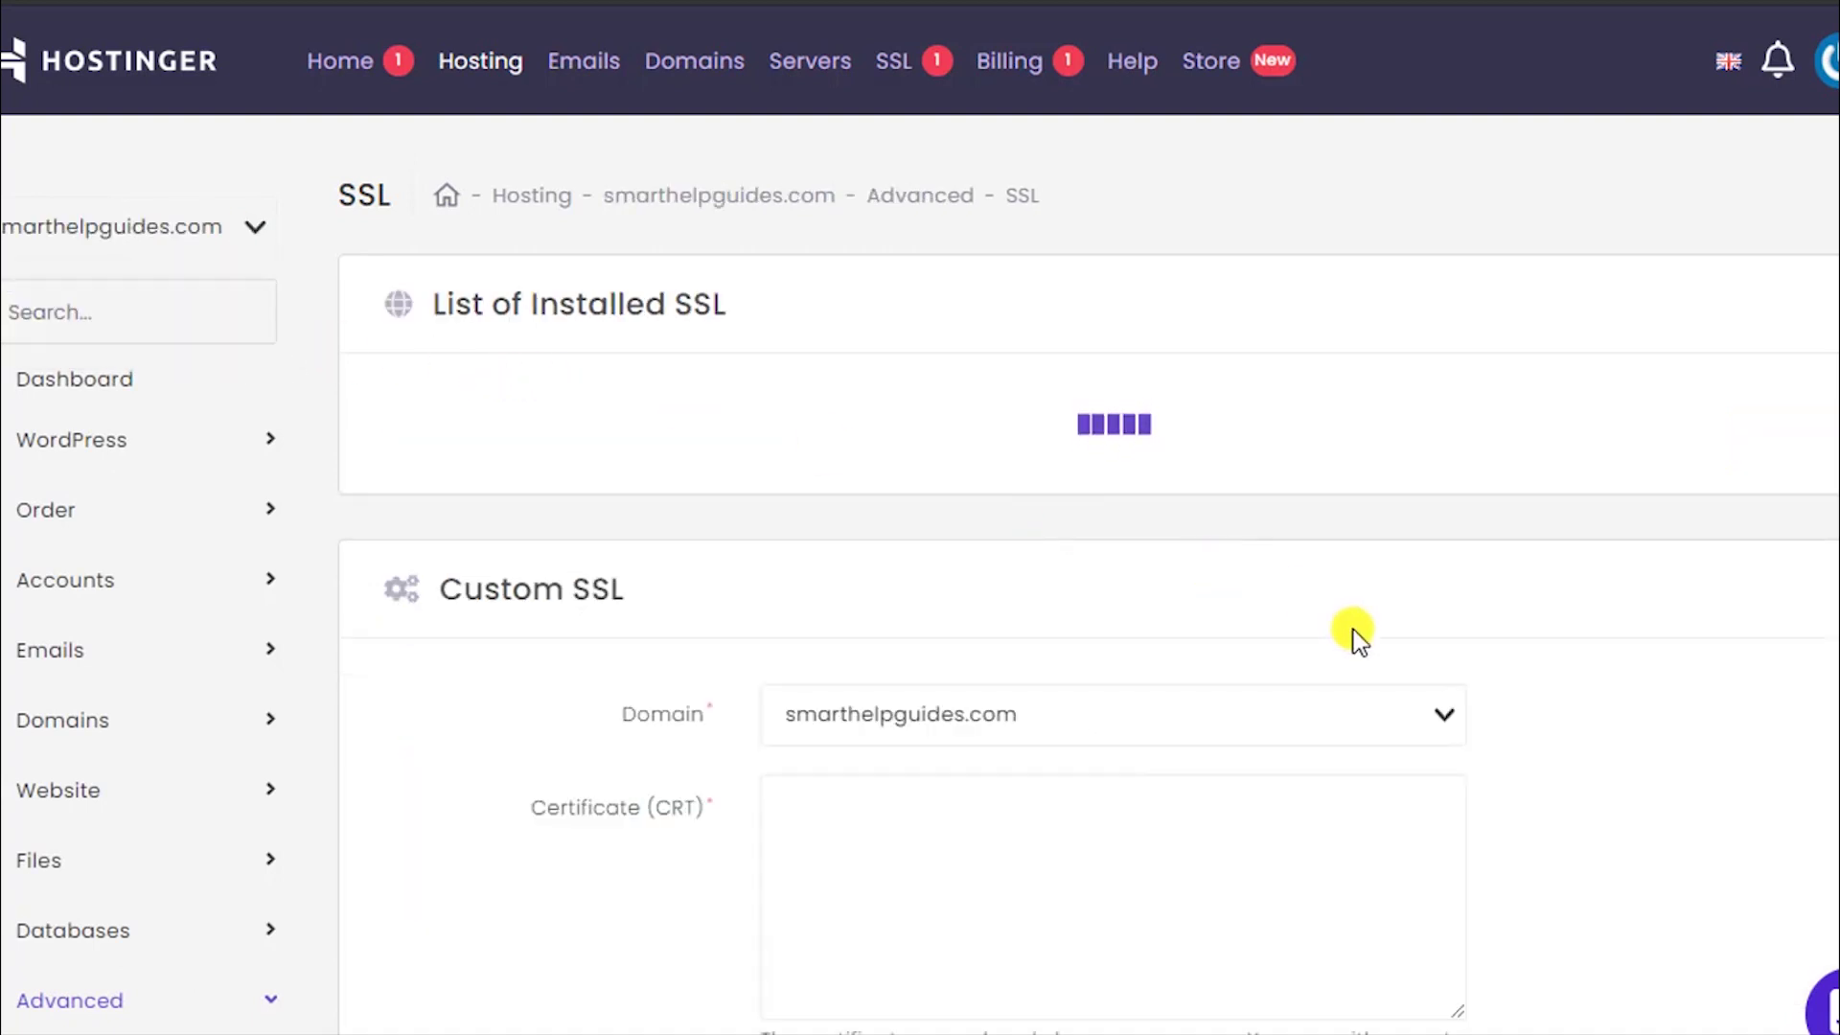
scroll(1413, 723, "down", 2)
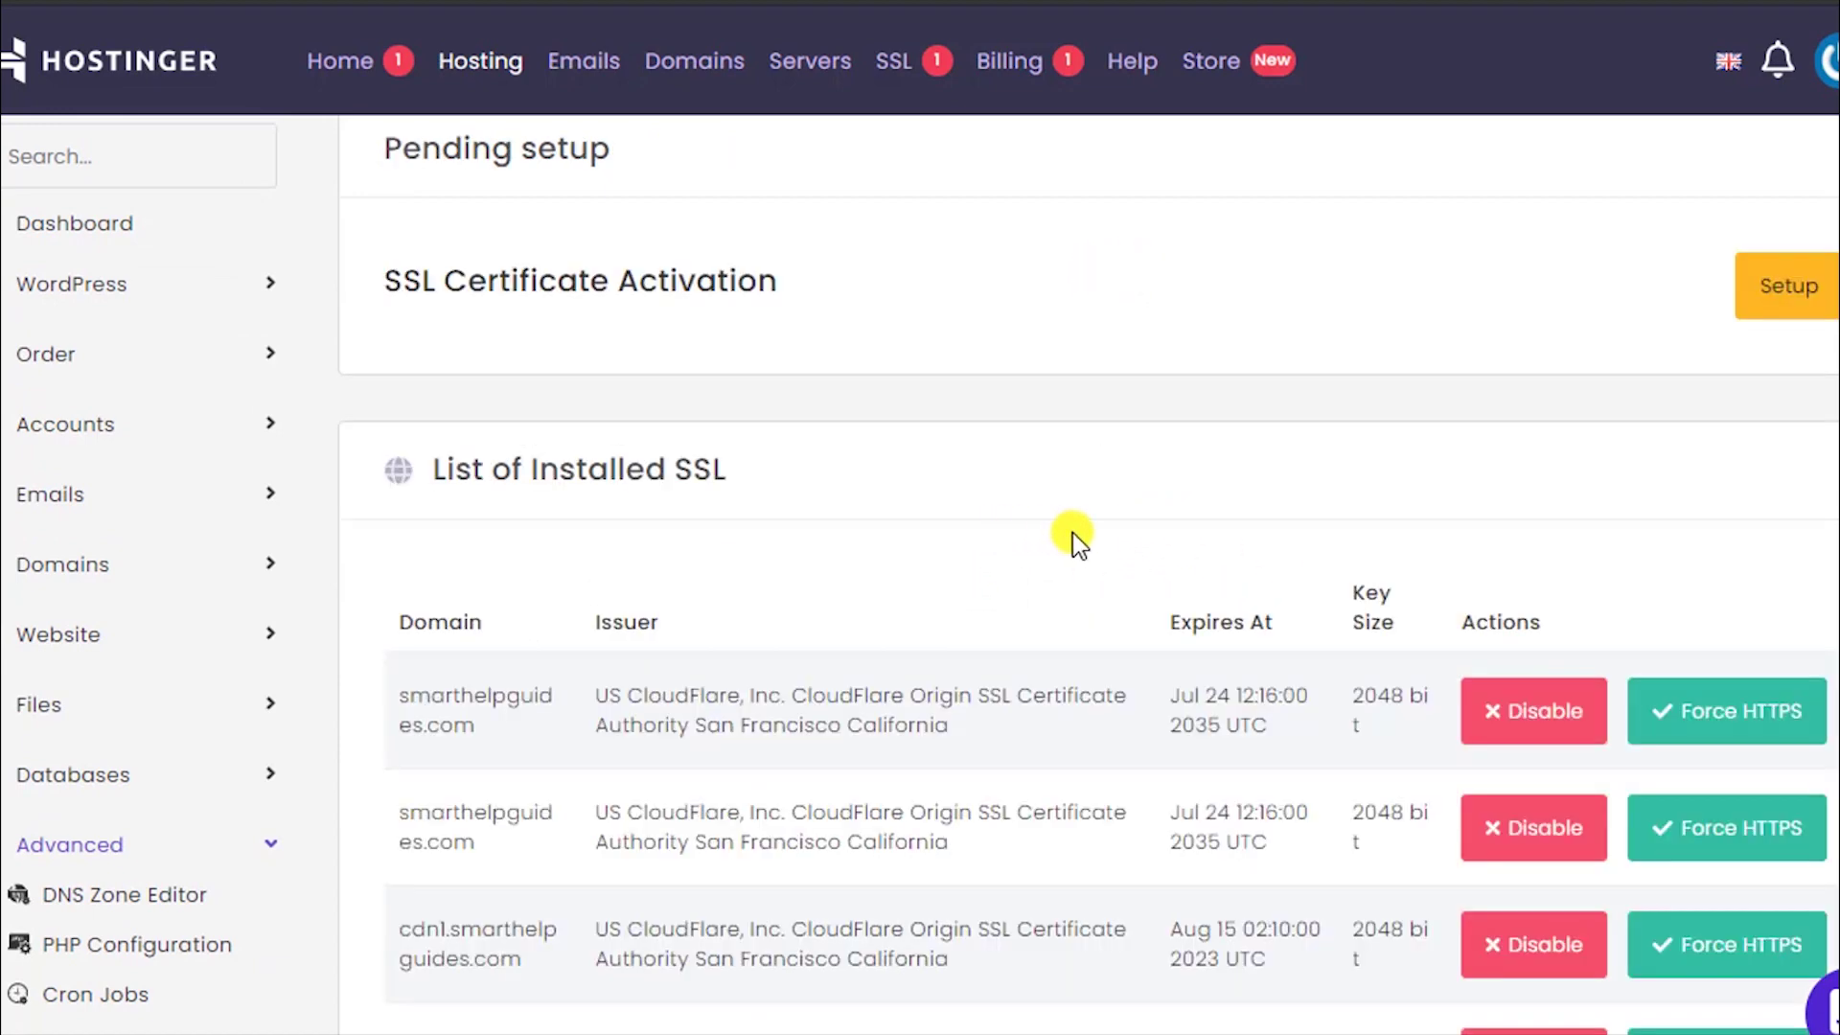
scroll(1072, 535, "down", 3)
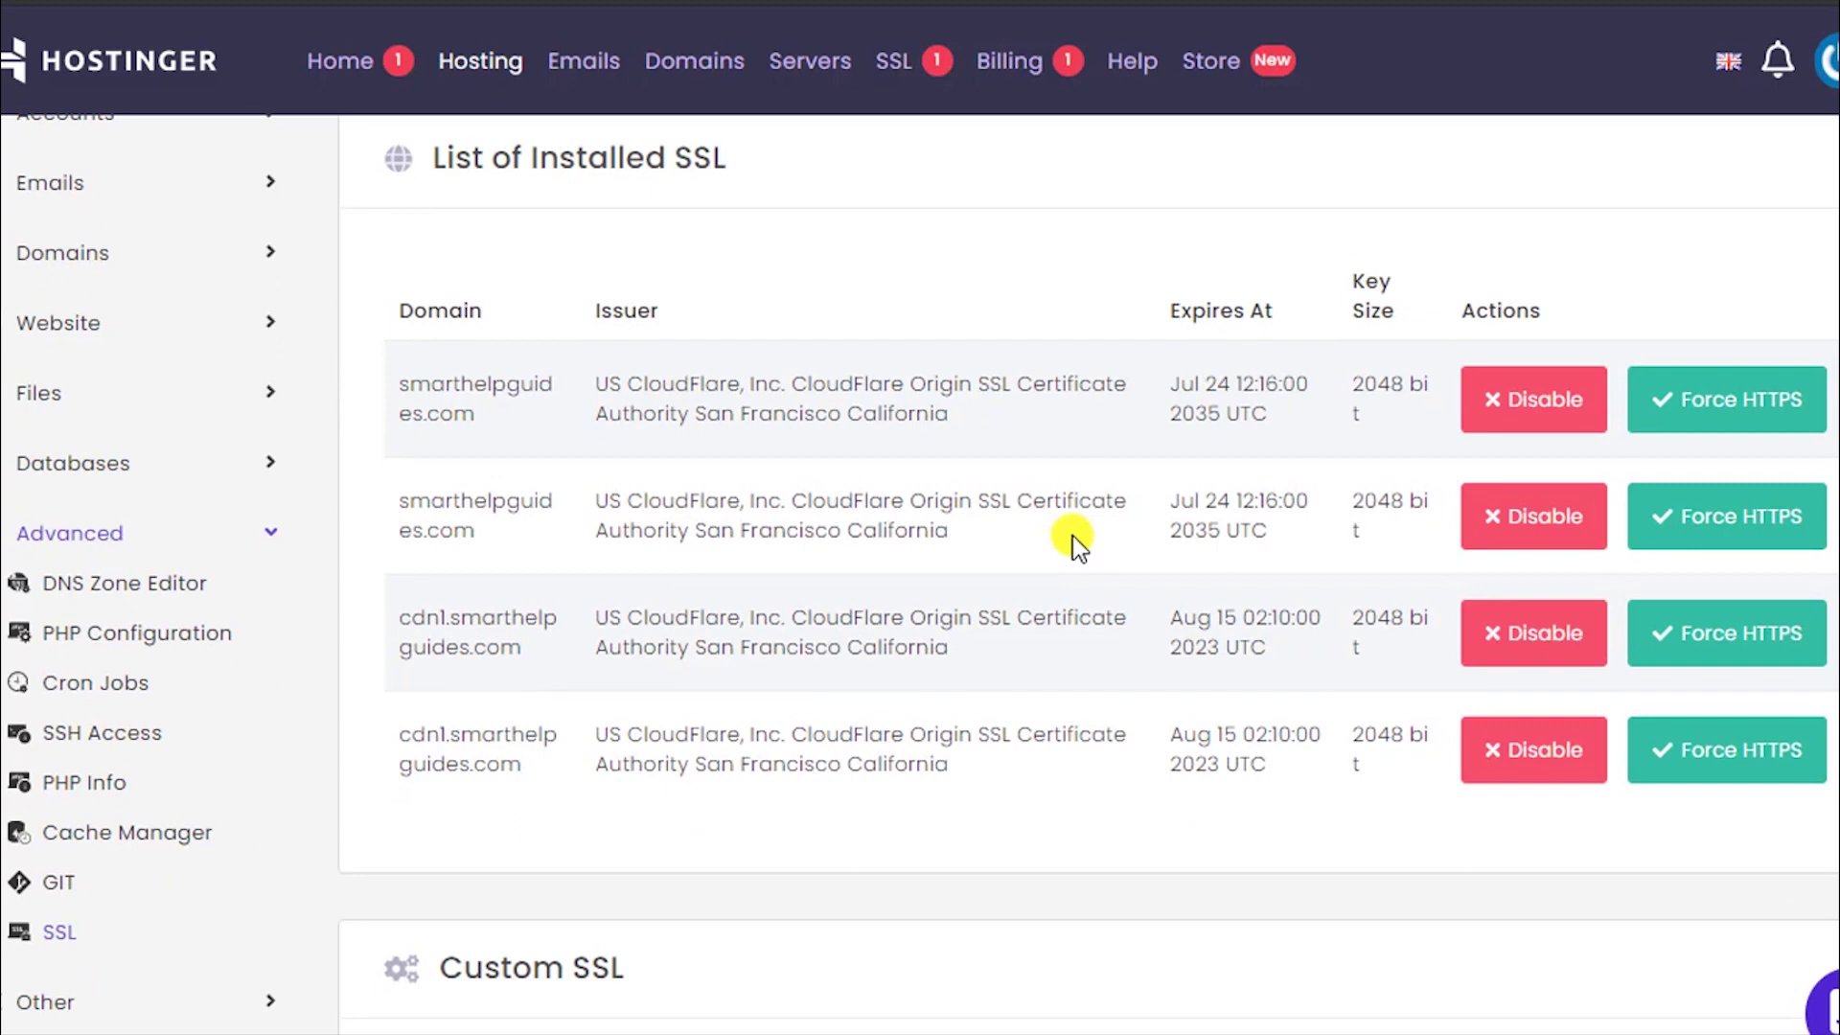
scroll(1014, 670, "down", 3)
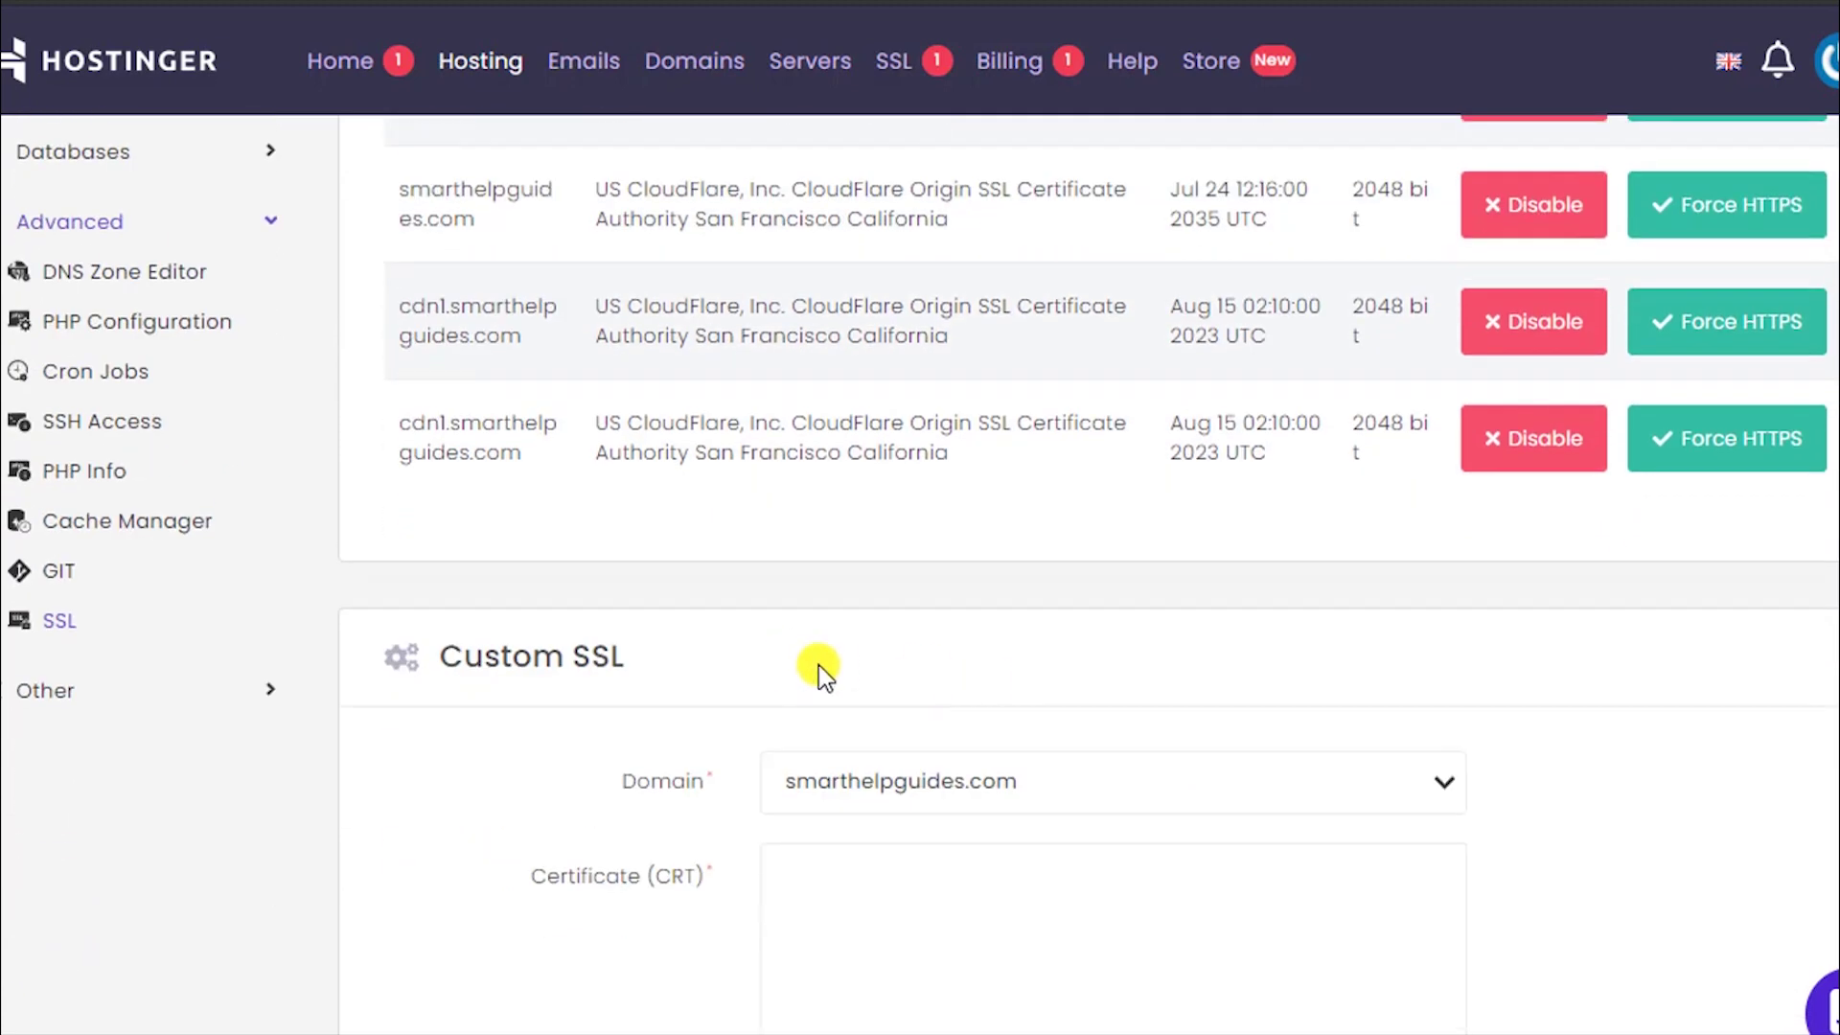
scroll(965, 772, "down", 2)
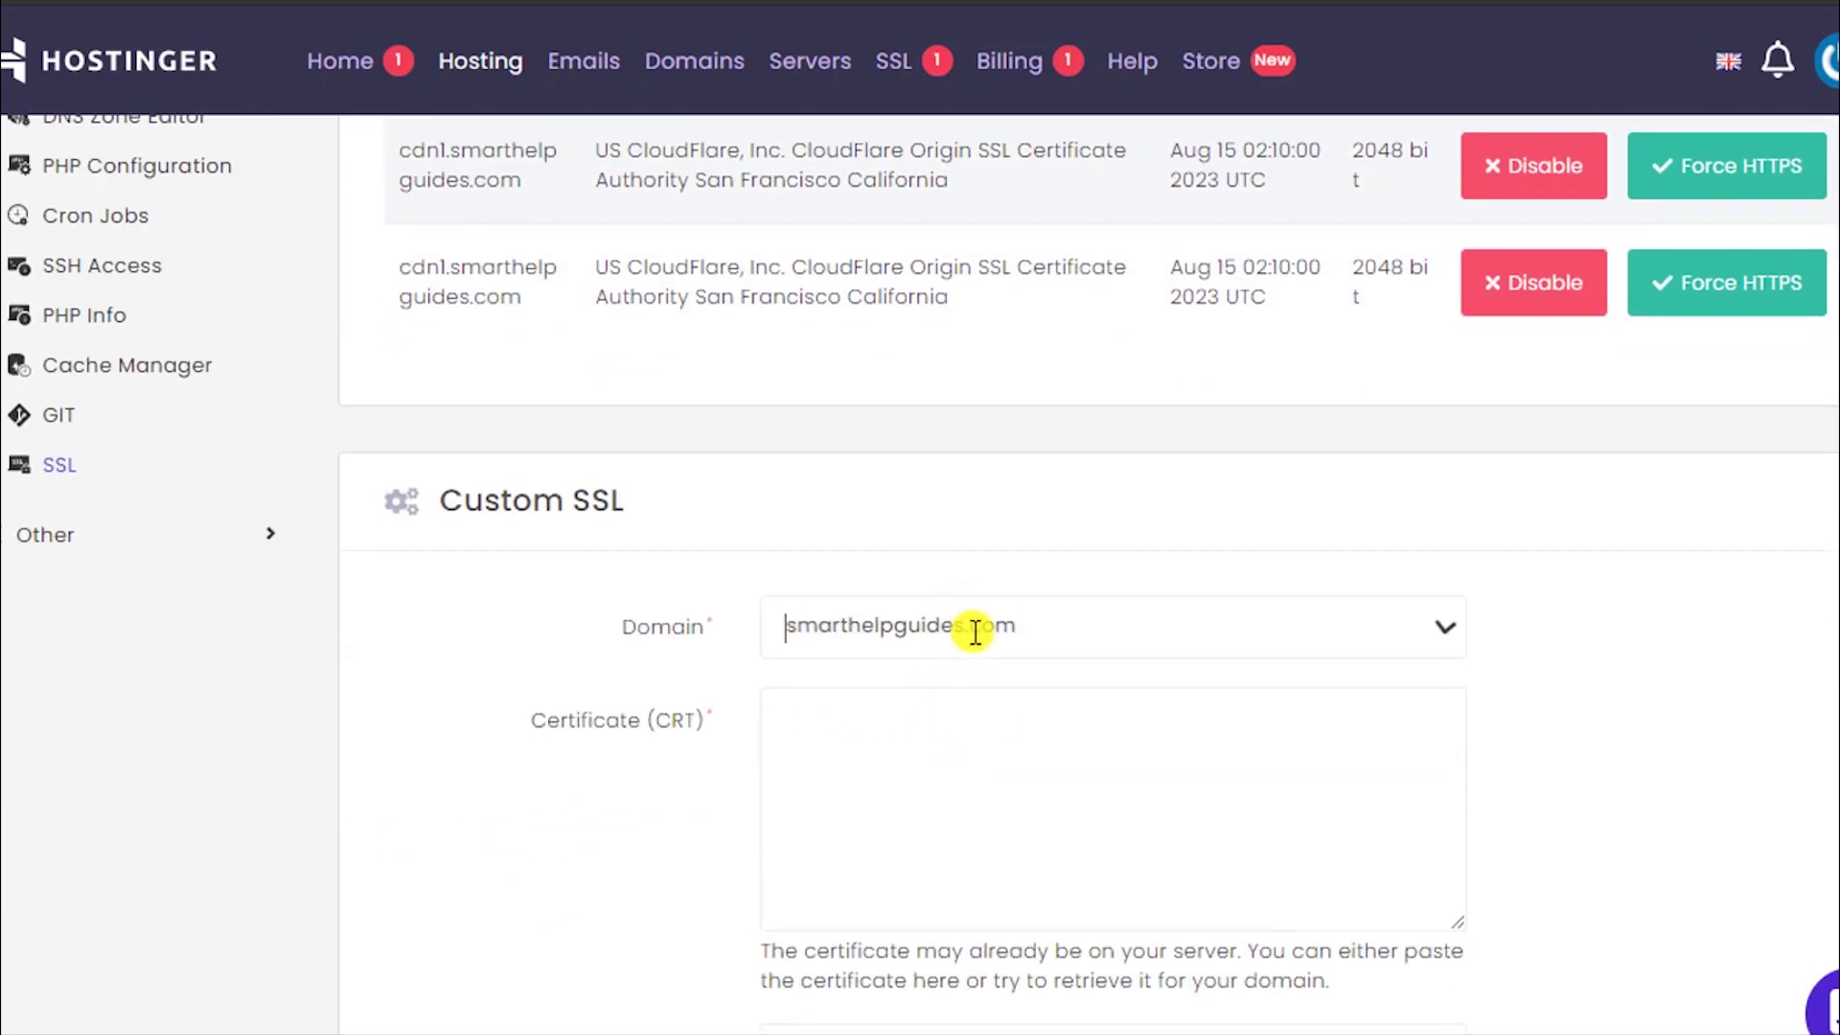
Step: Install custom SSL for cdn2.smarthelpguides.com with the pasted certificate and private key
left_click(973, 629)
left_click(859, 798)
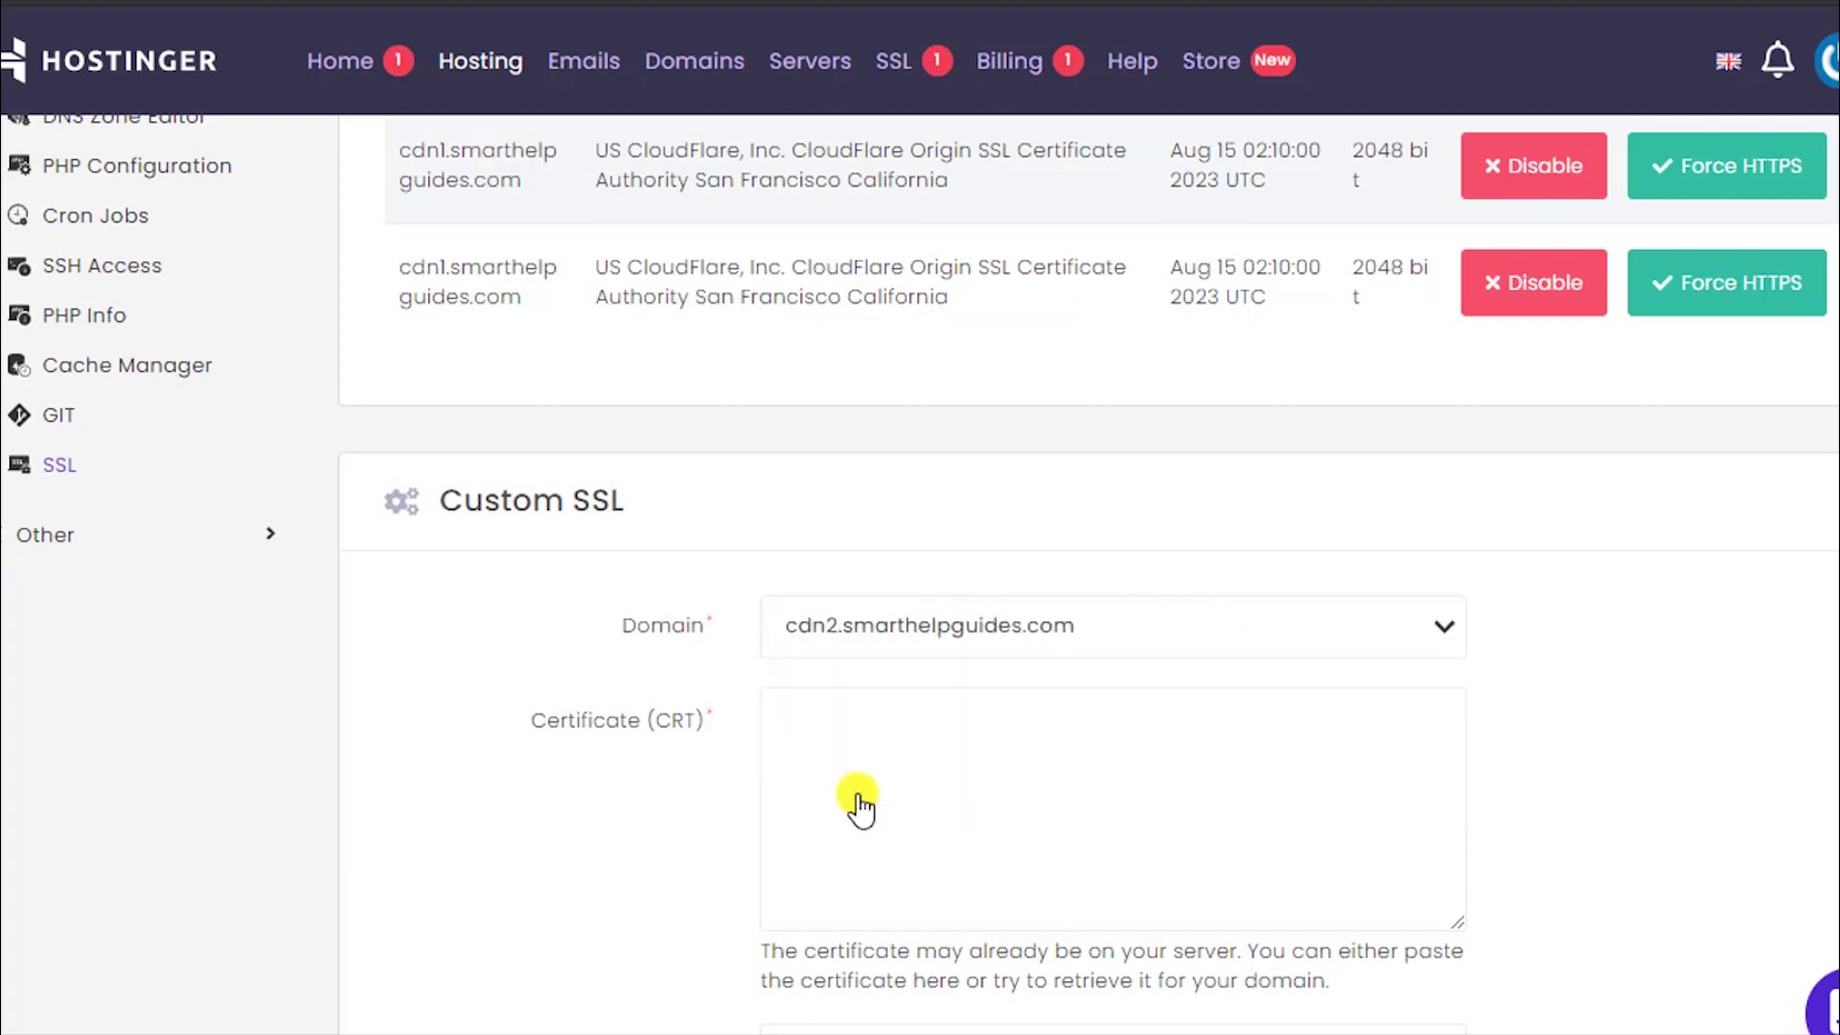
left_click(888, 743)
right_click(883, 740)
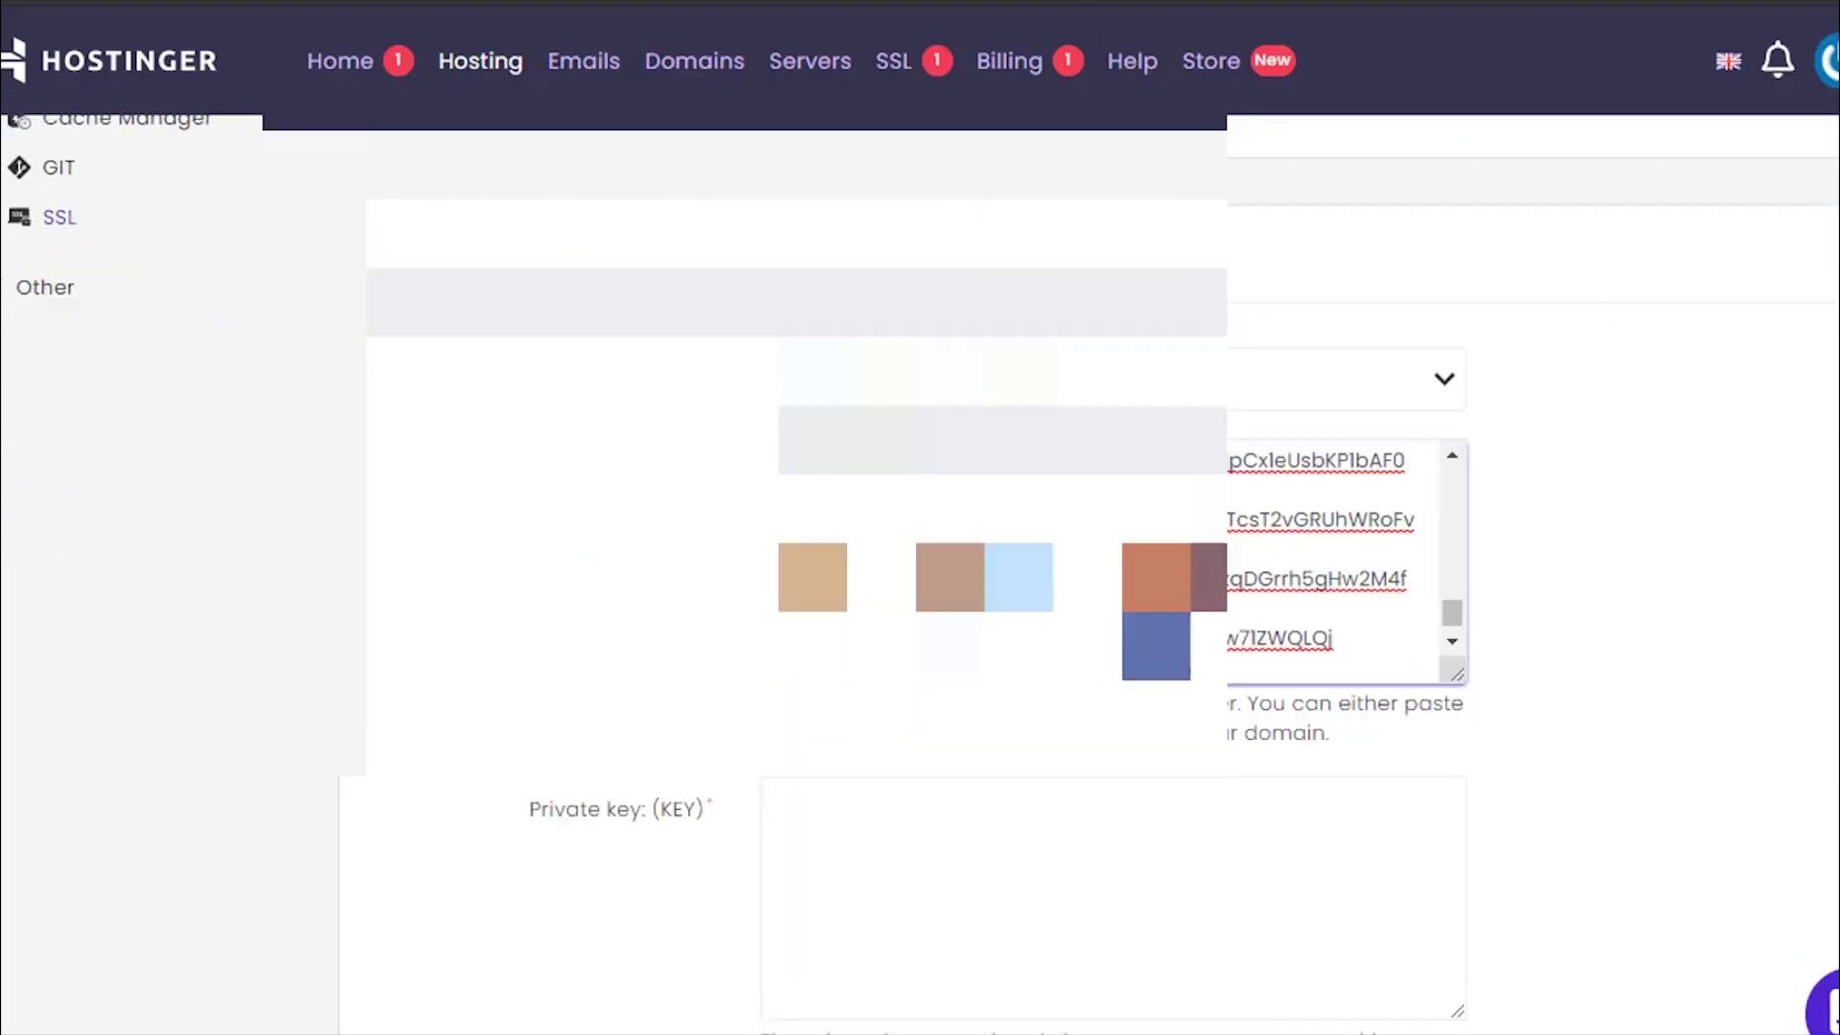
scroll(920, 518, "down", 5)
left_click(982, 335)
right_click(982, 335)
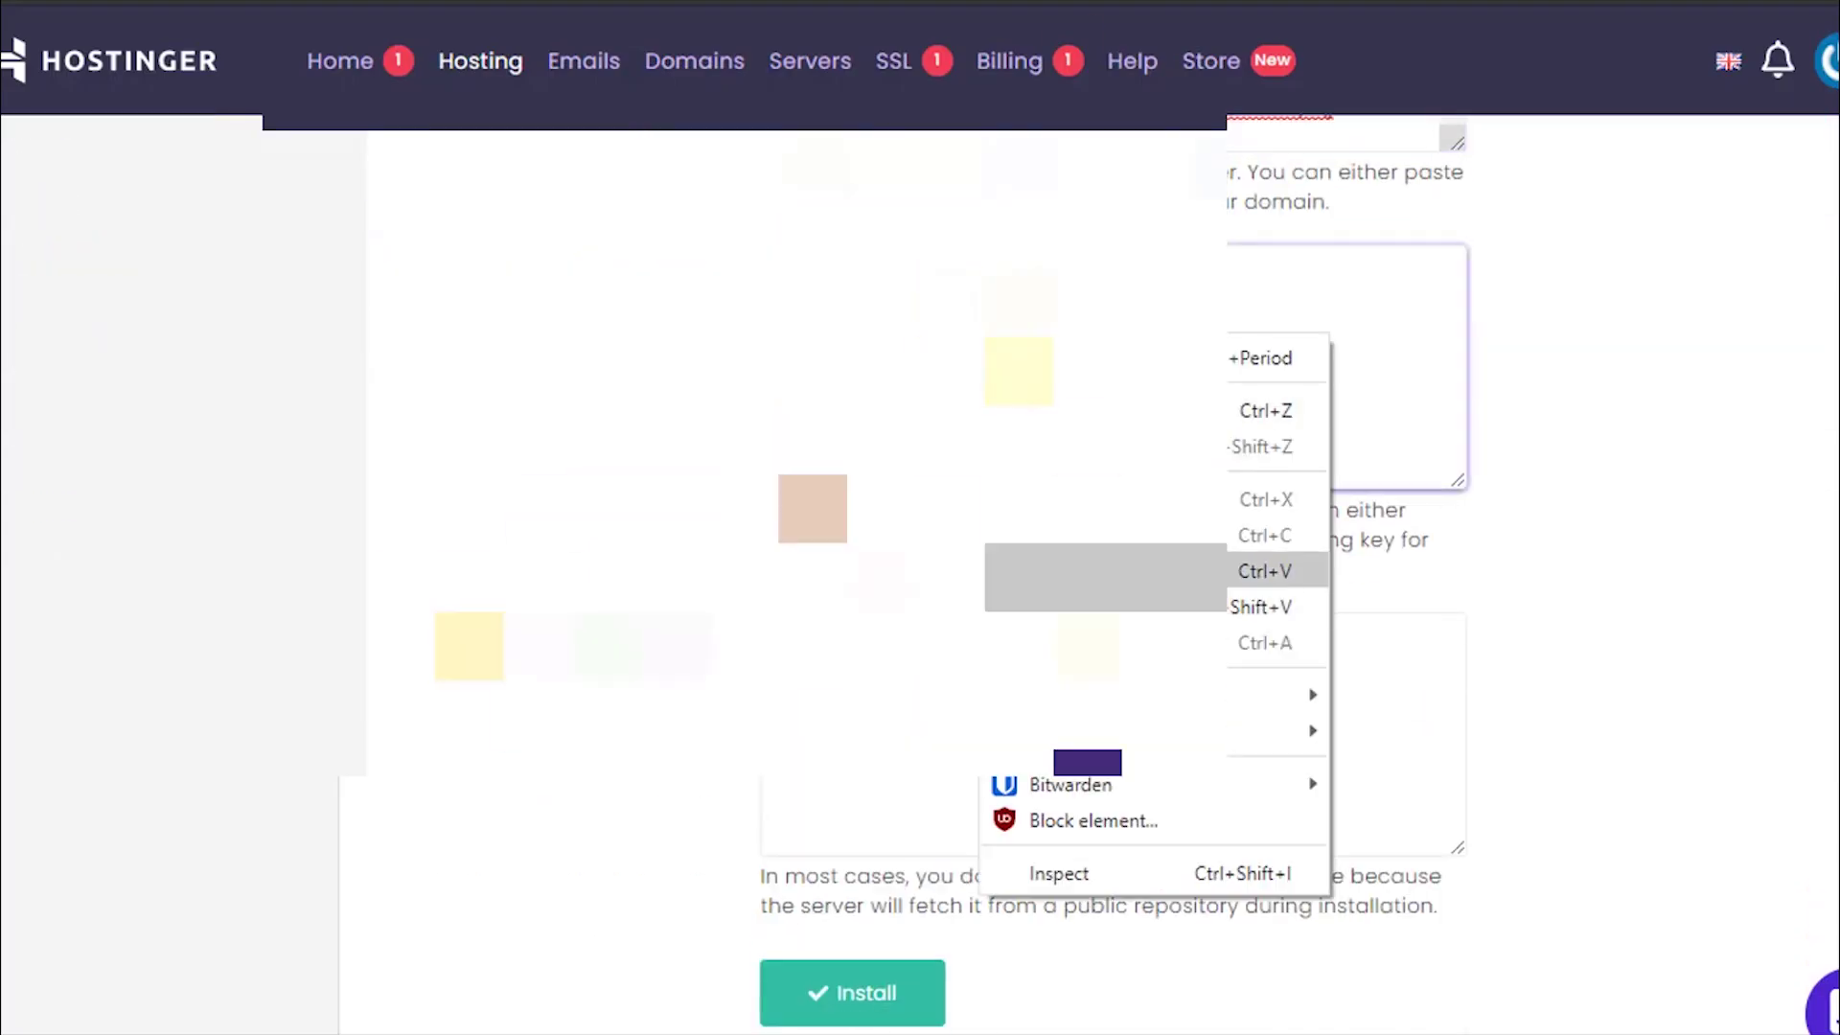
left_click(1140, 571)
scroll(801, 874, "down", 2)
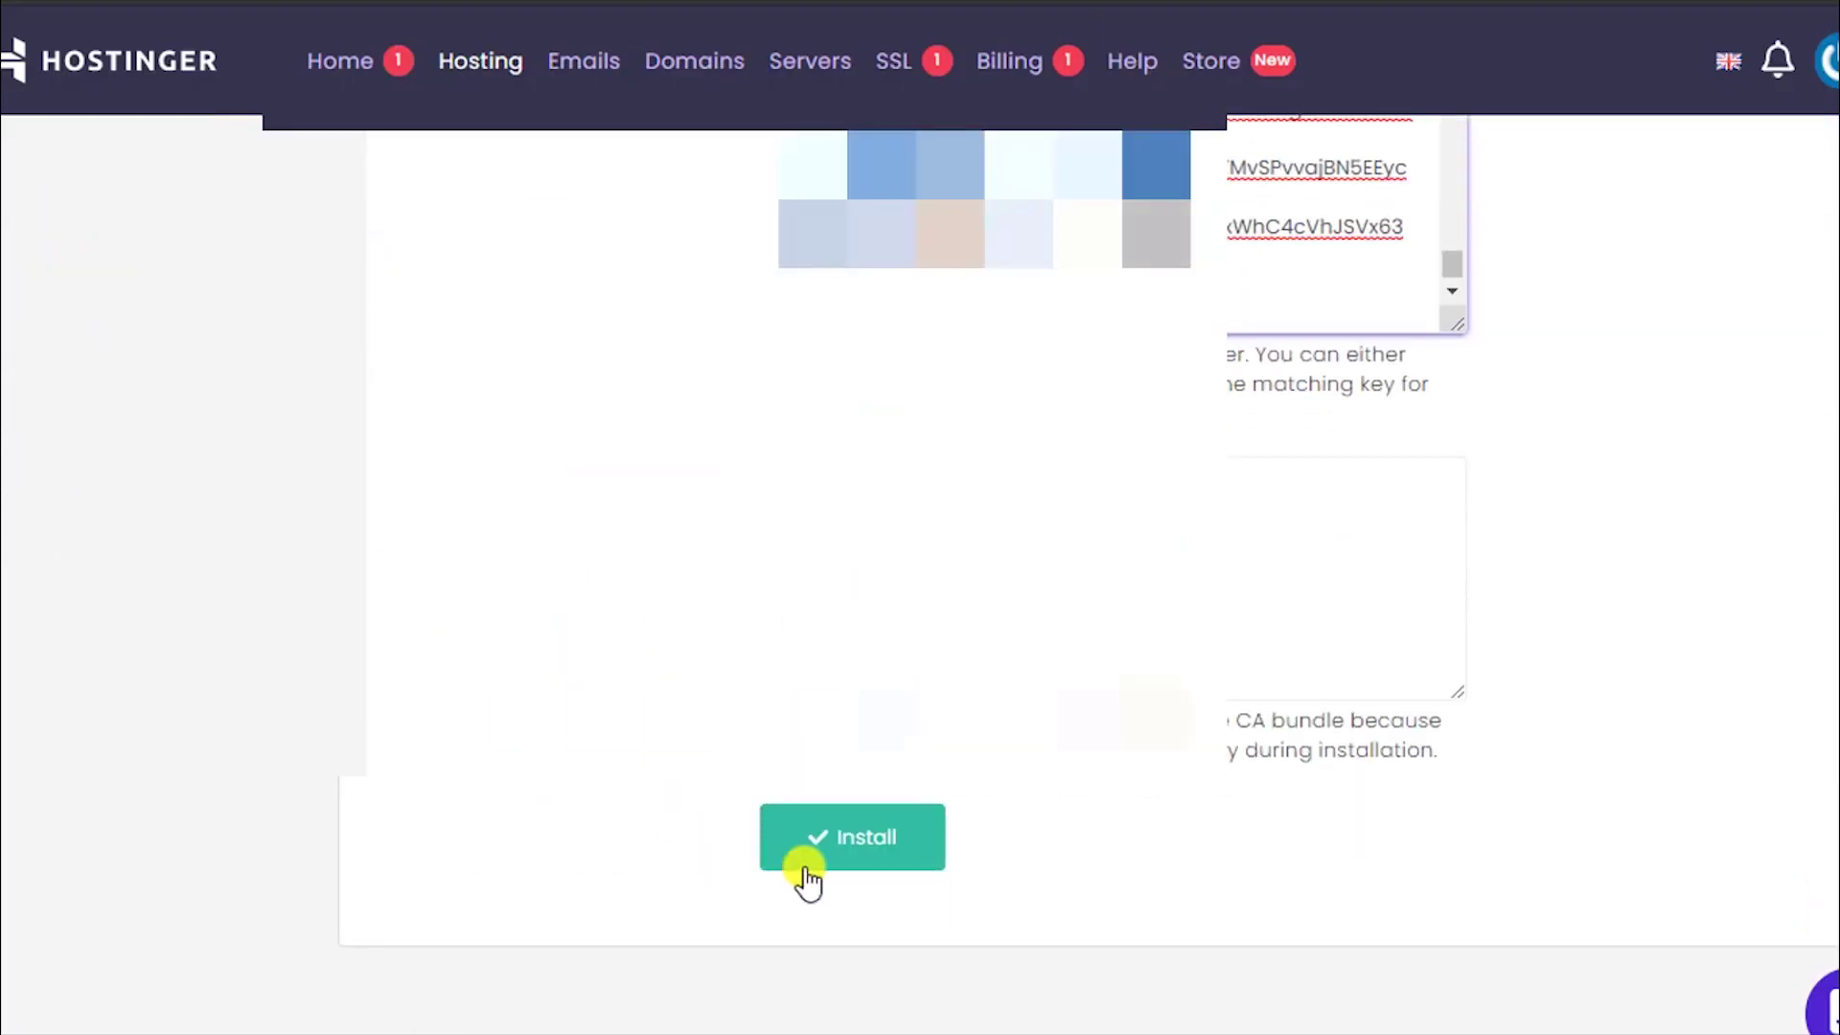
left_click(882, 862)
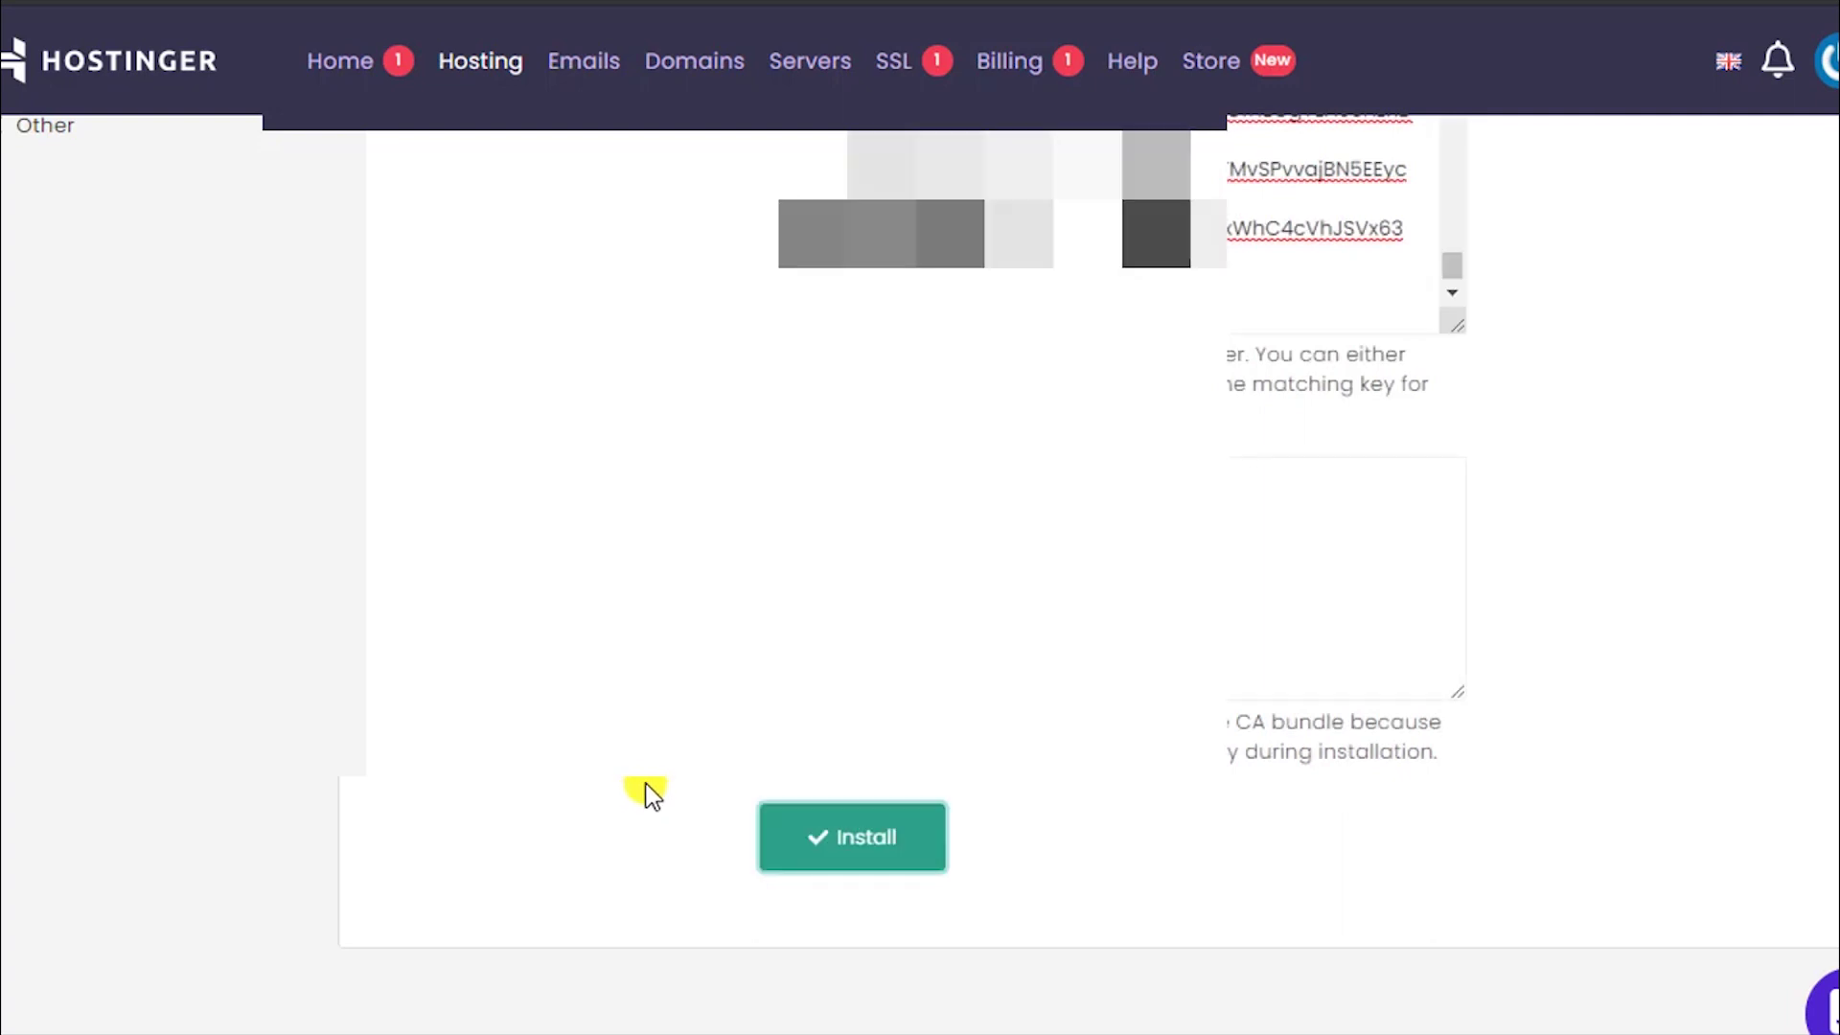
Step: Find cdn2.smarthelpguides.com in the installed certificates list
scroll(958, 575, "up", 10)
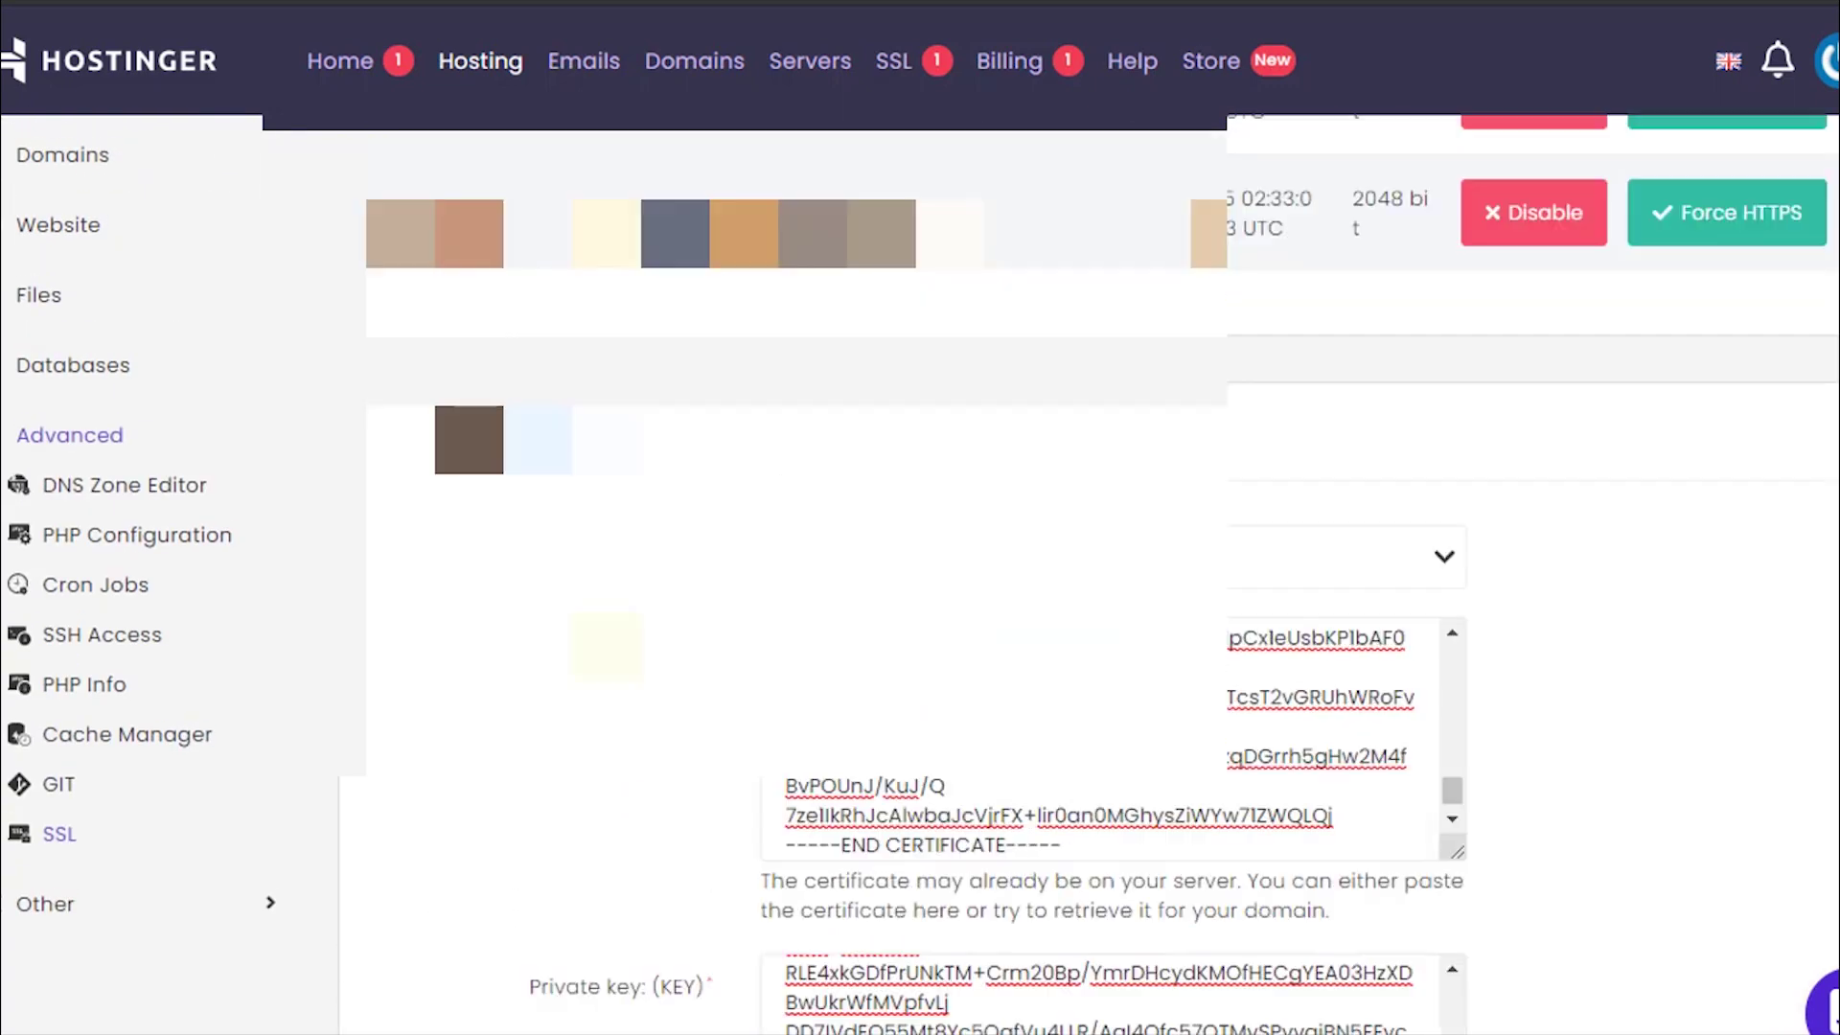
scroll(651, 736, "up", 1)
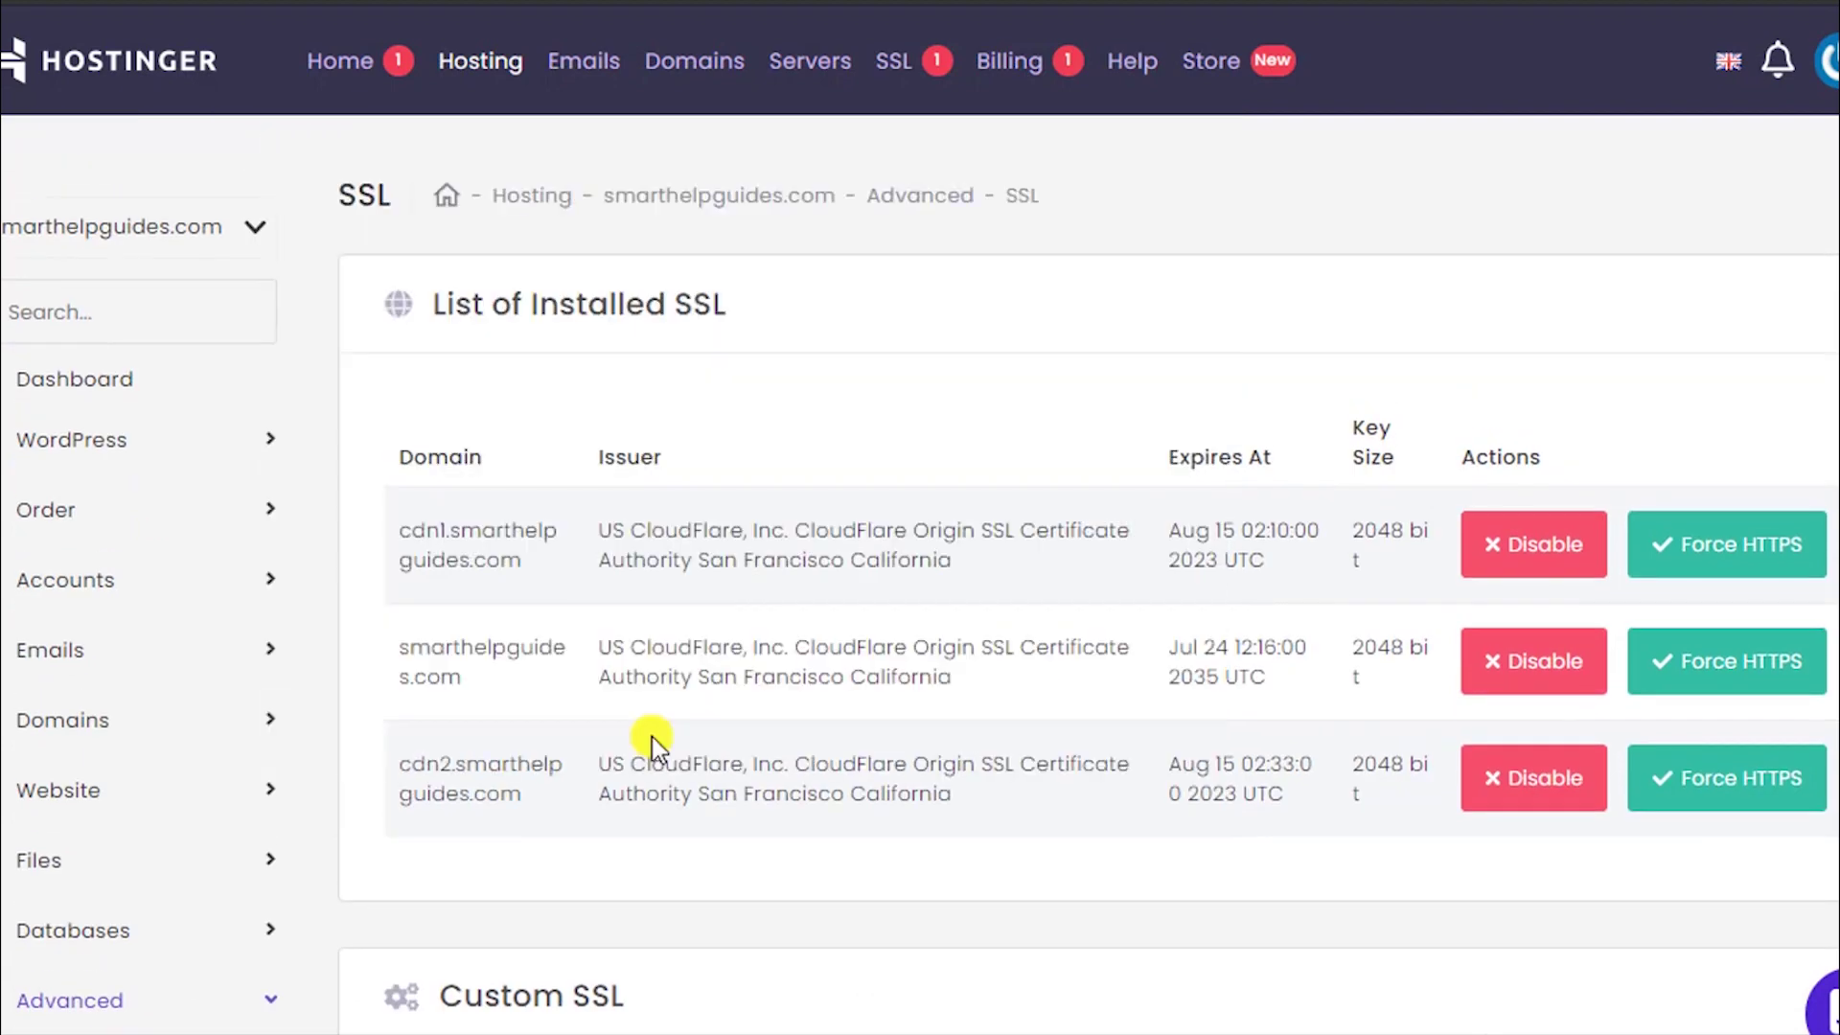
left_click_drag(525, 793, 395, 773)
left_click(587, 766)
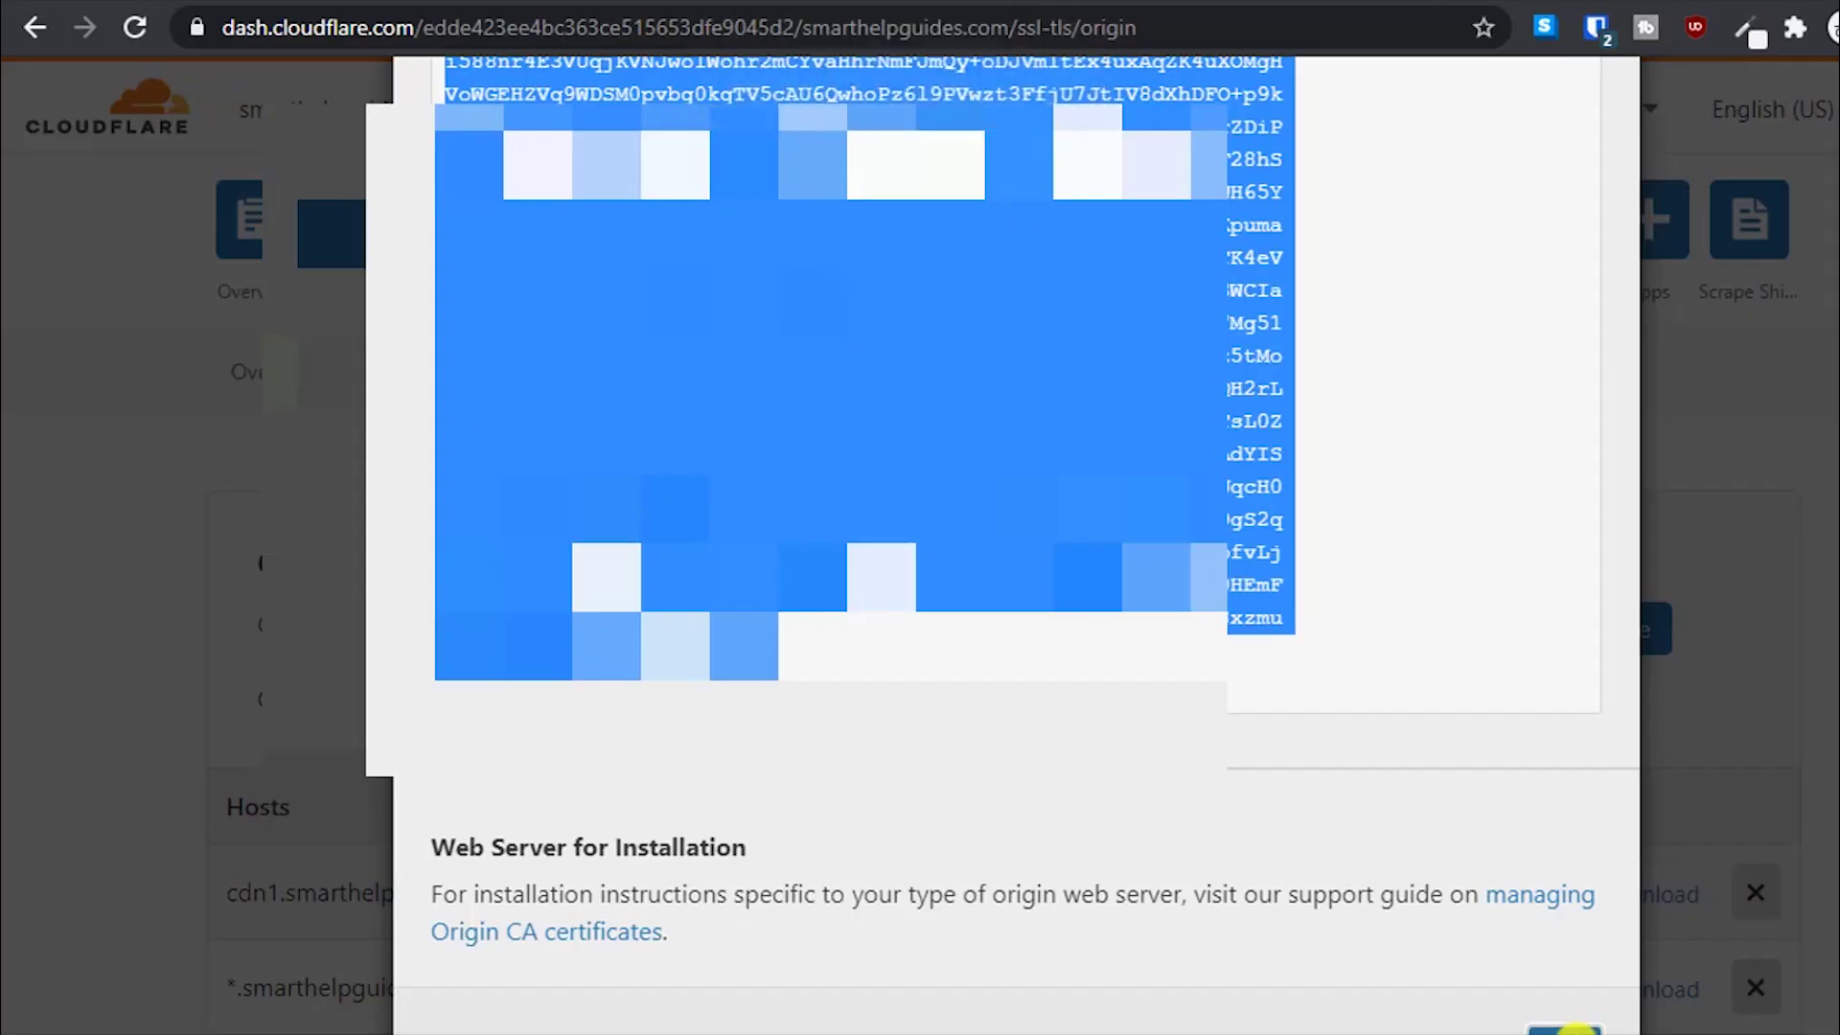
Step: Reload cdn2.smarthelpguides.com and verify its certificate shows as valid
key("Escape")
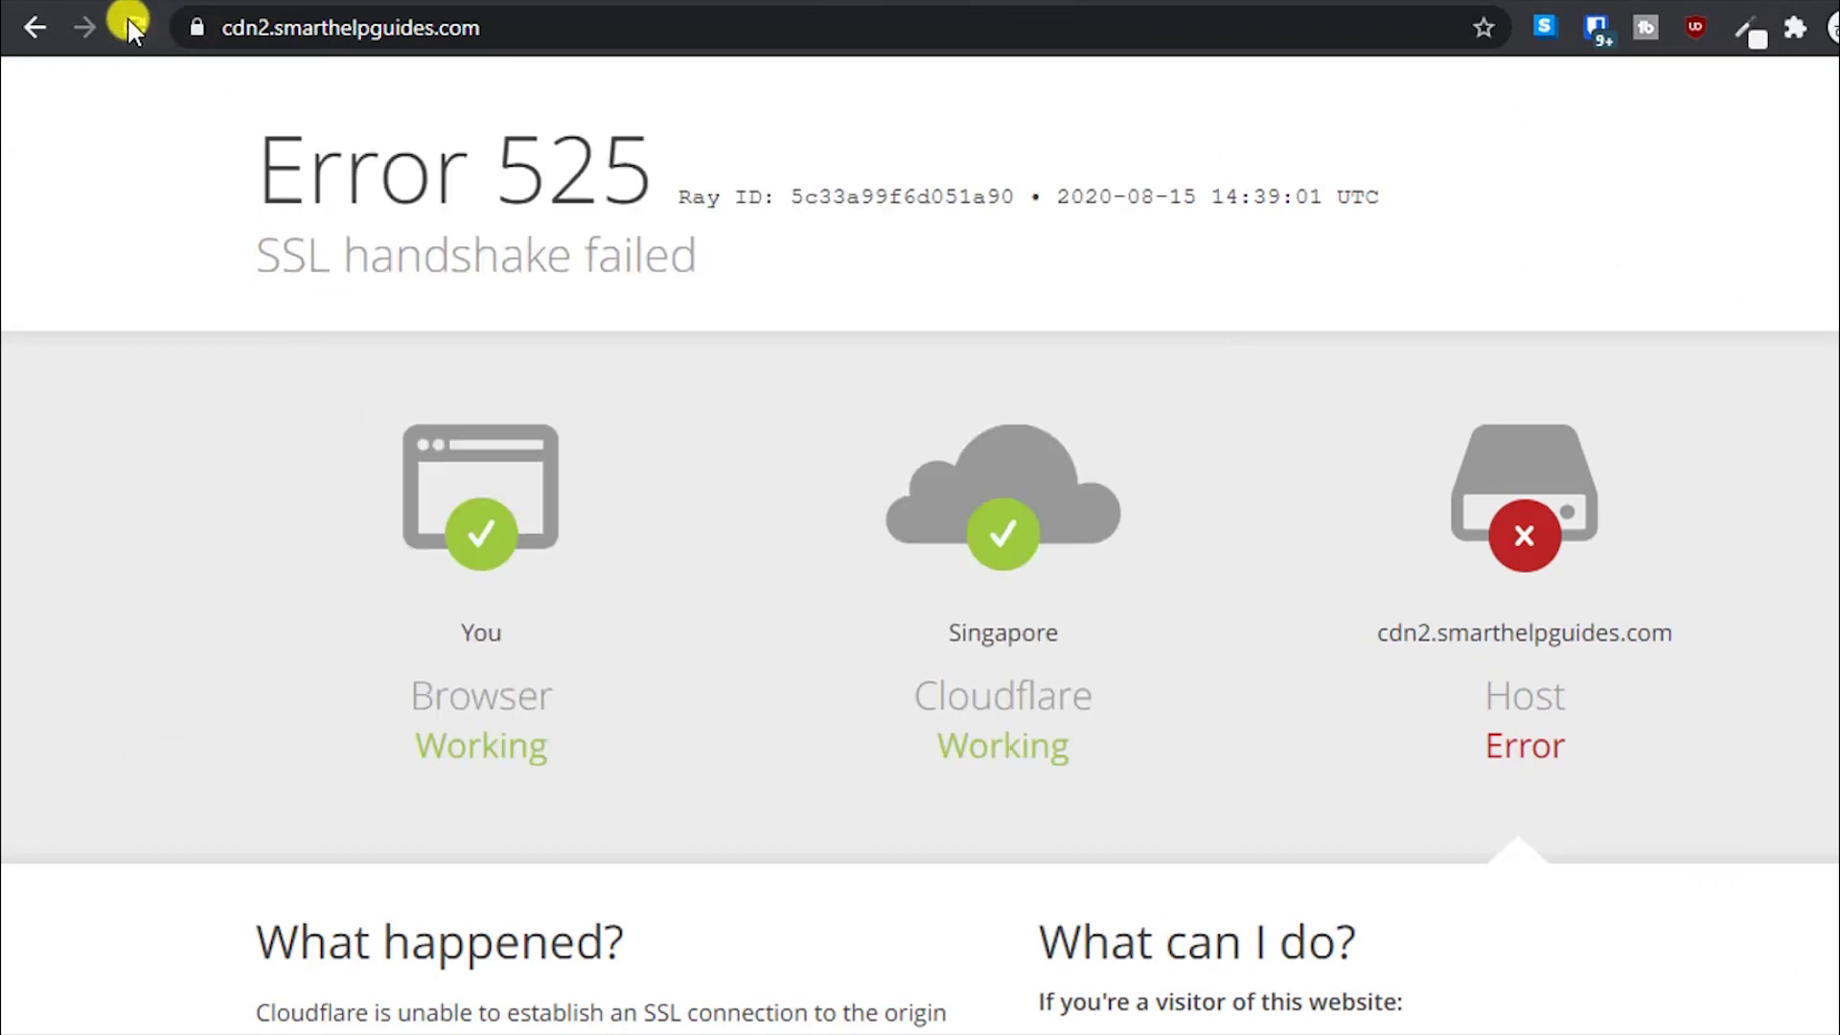
left_click(128, 27)
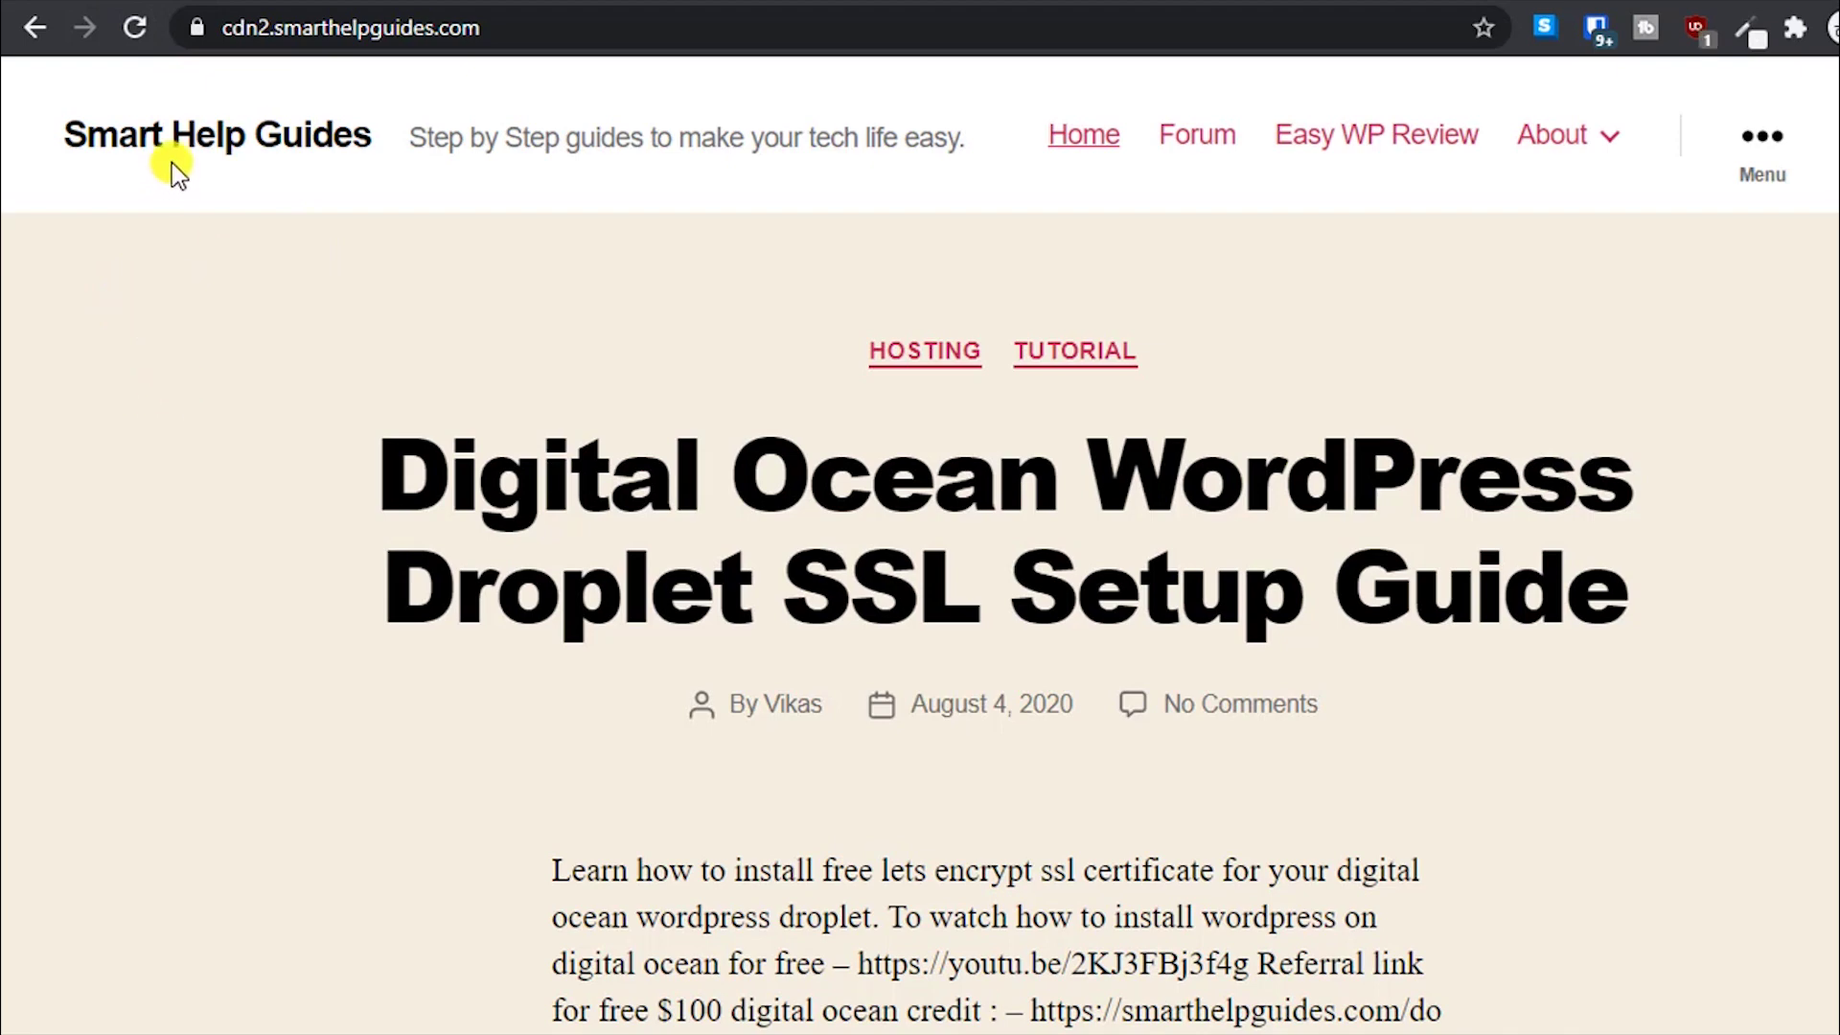
left_click(201, 29)
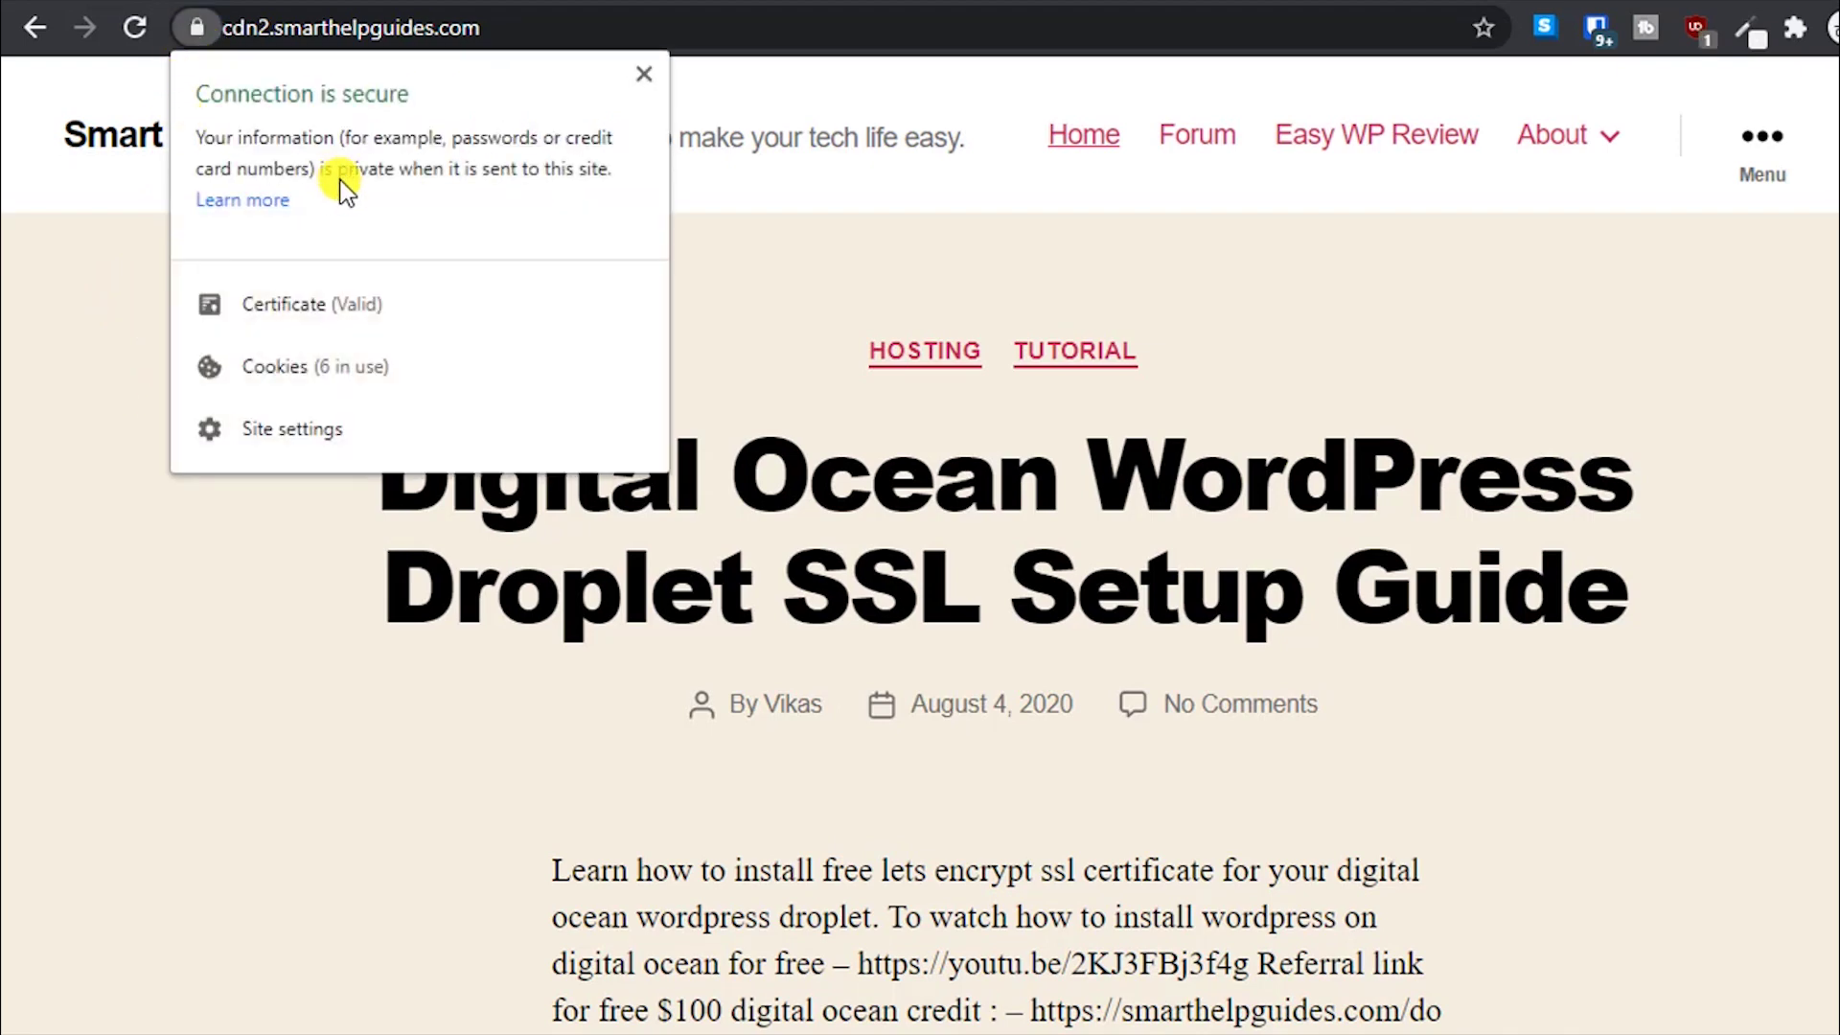
left_click(326, 302)
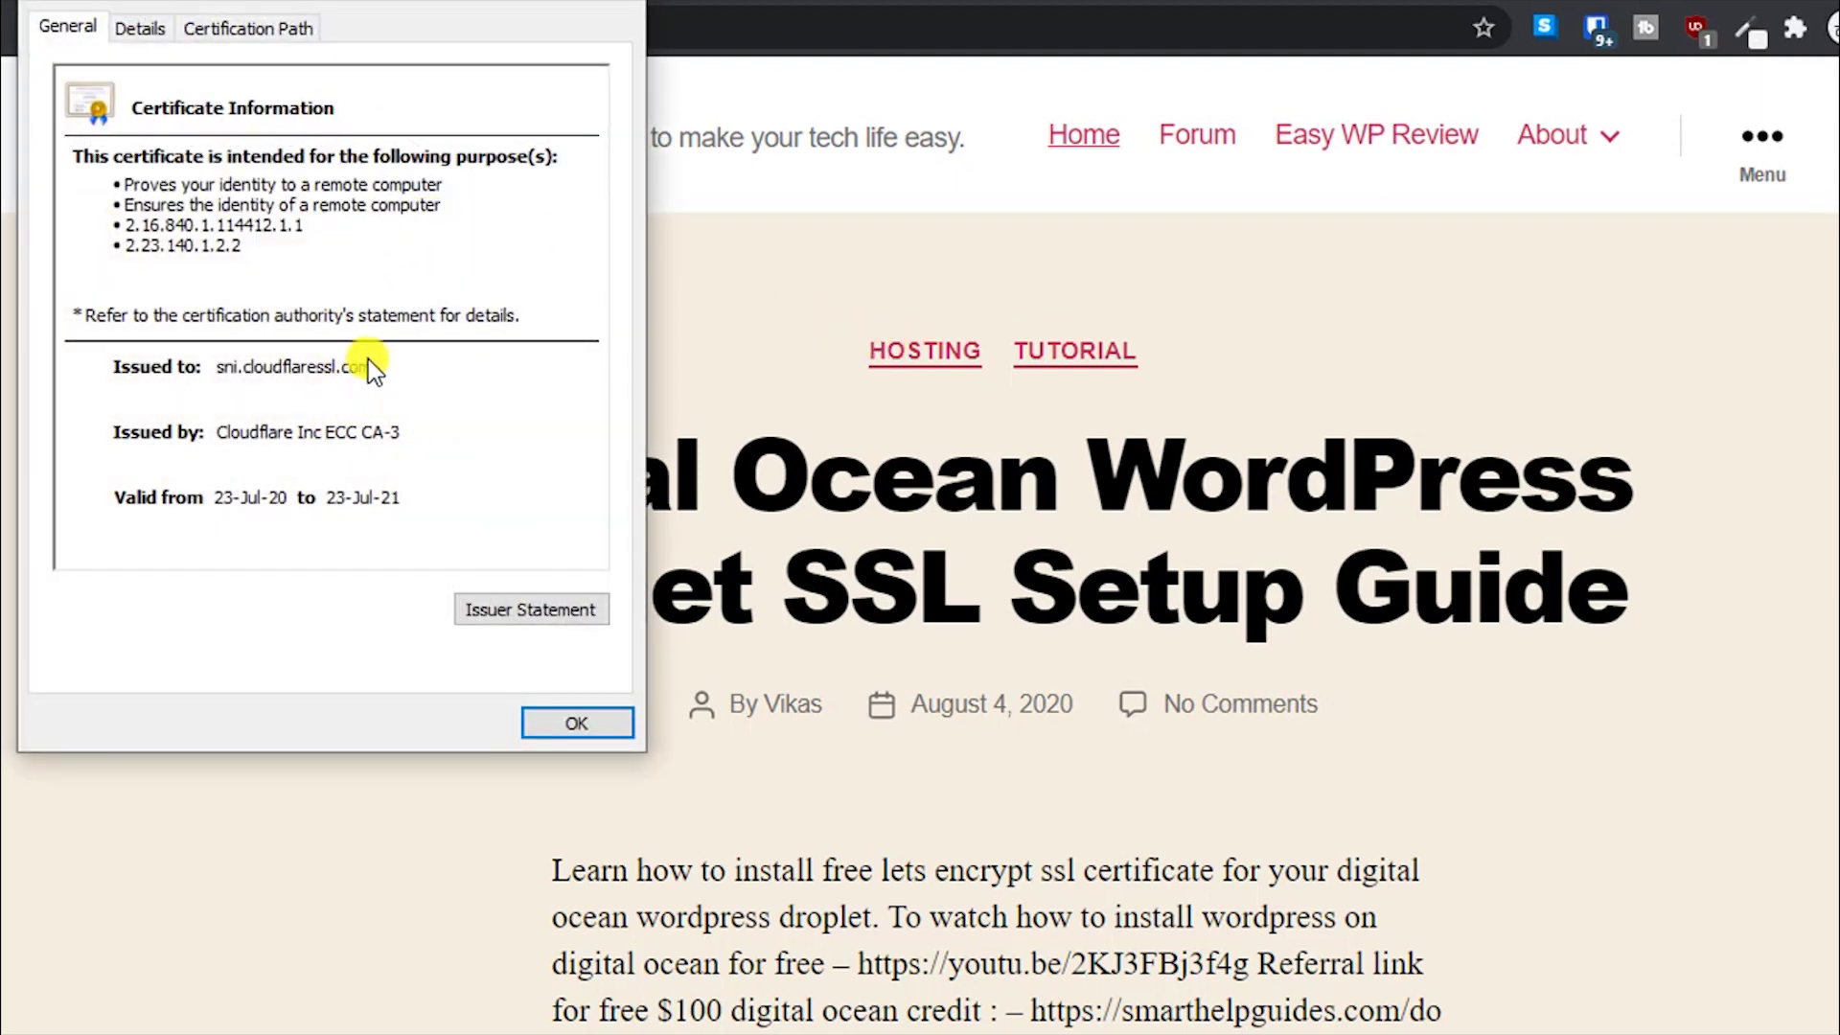
key("Tab")
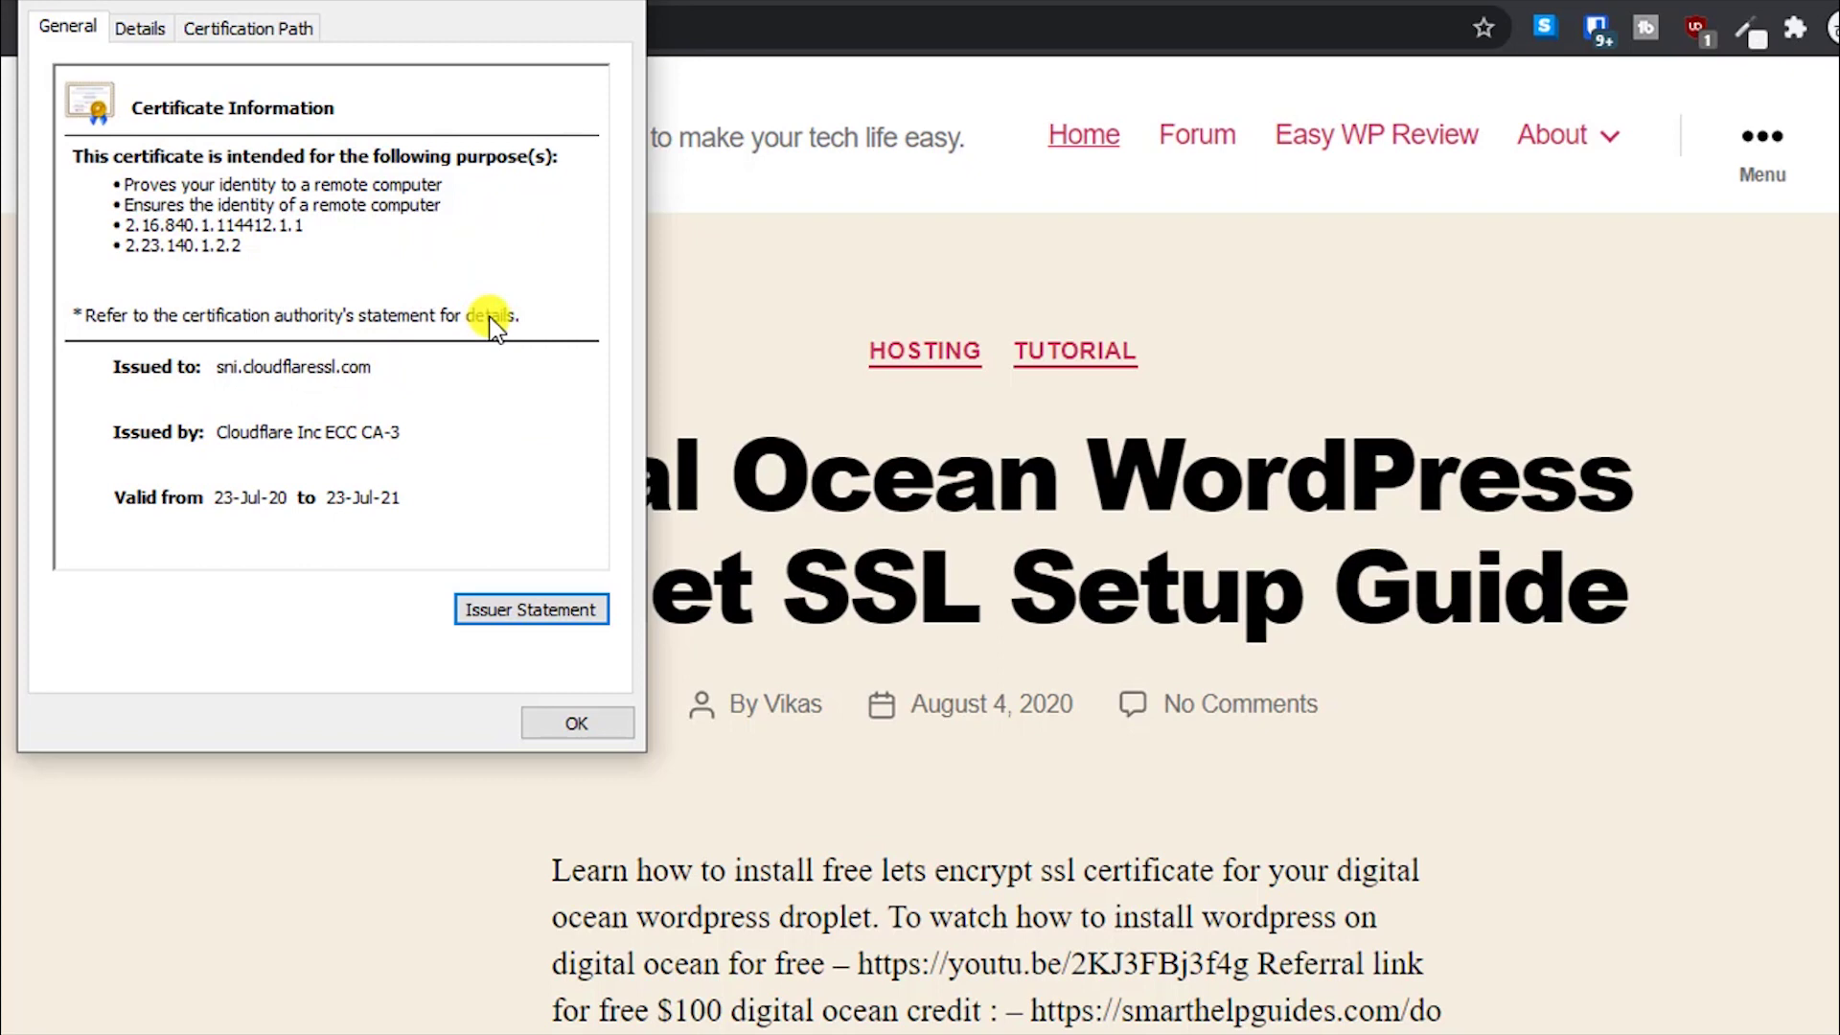
left_click(551, 733)
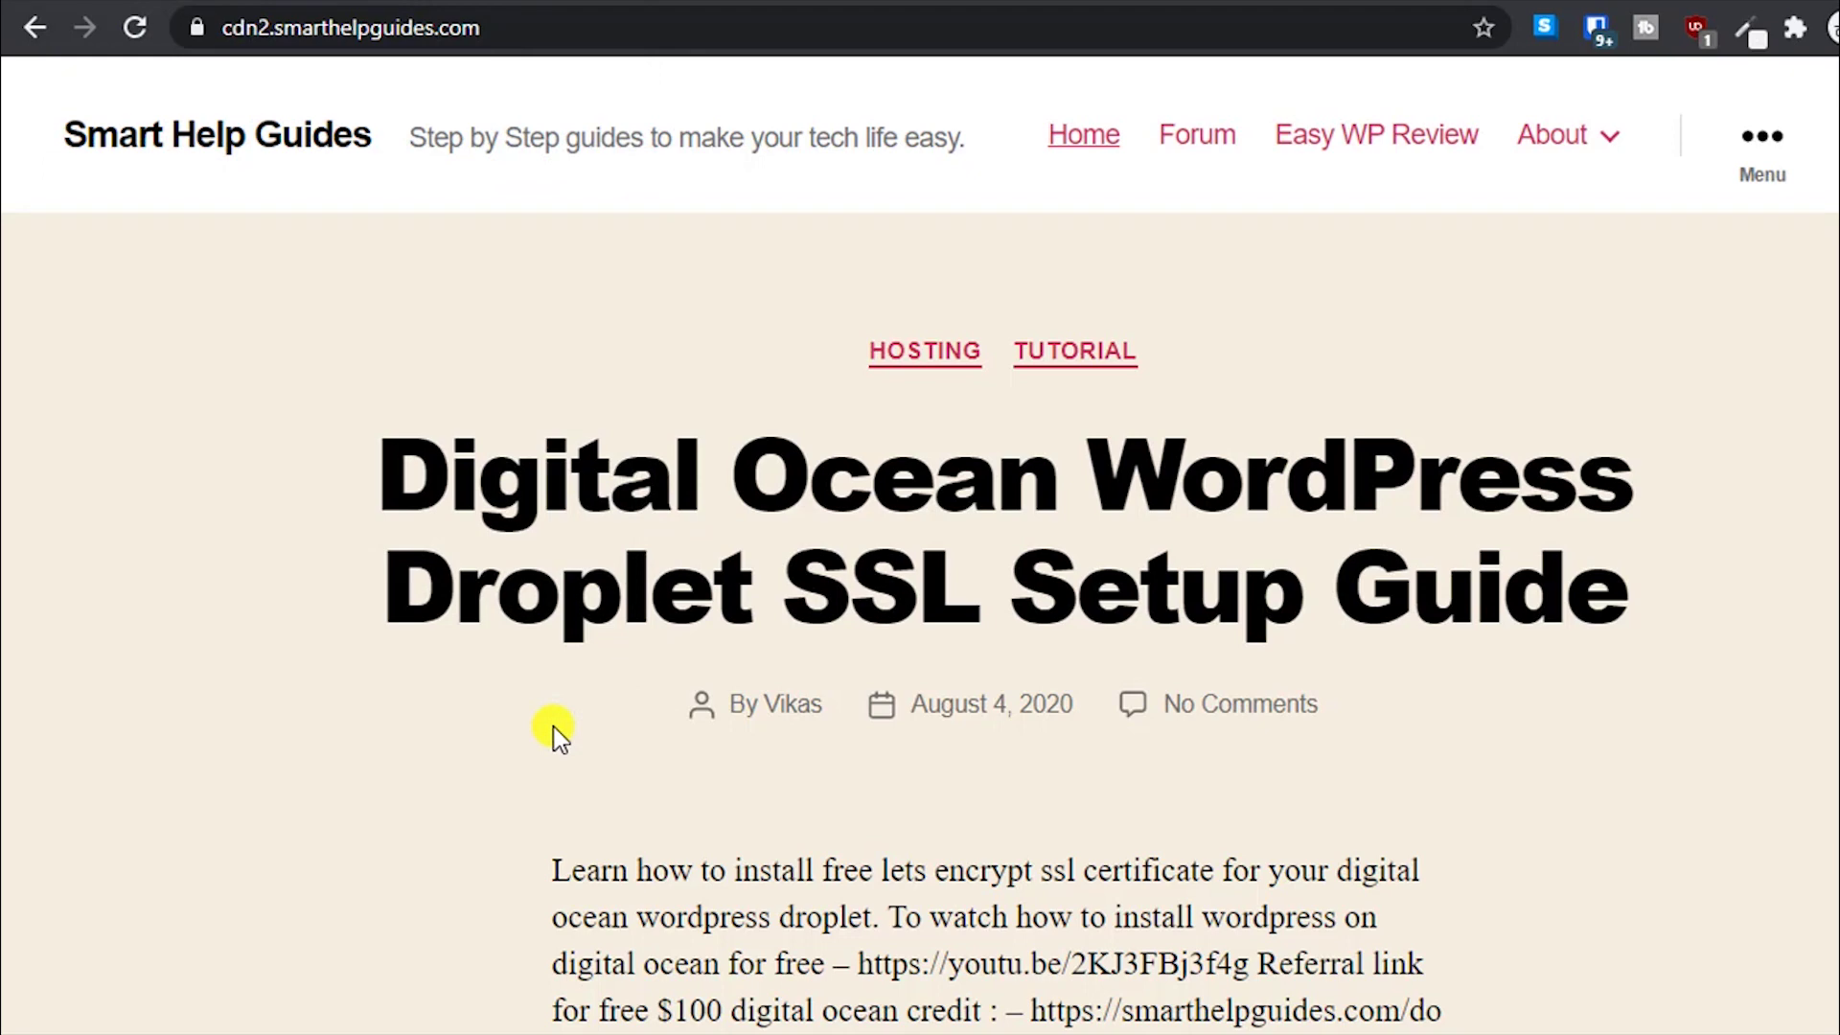